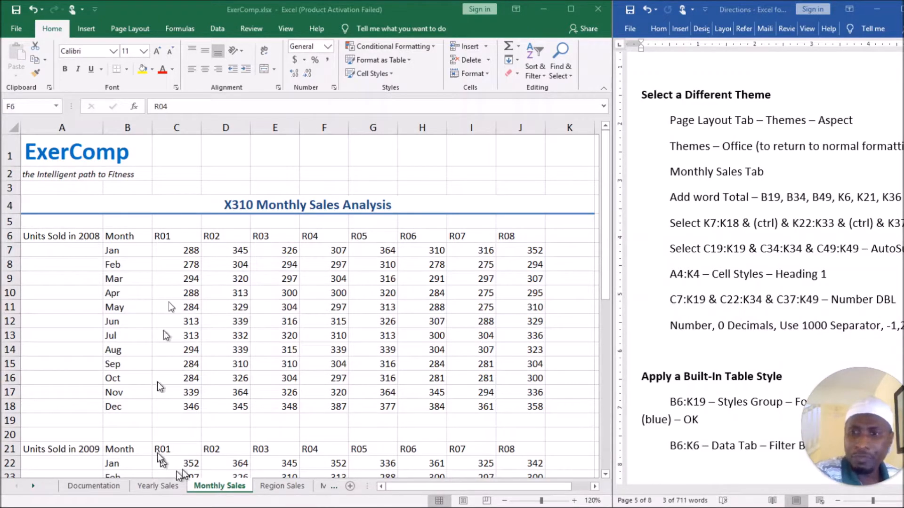
Compare the title rows of the Monthly Sales sheet with those of the Yearly Sales sheet in the other ExerComp workbook.
click(77, 157)
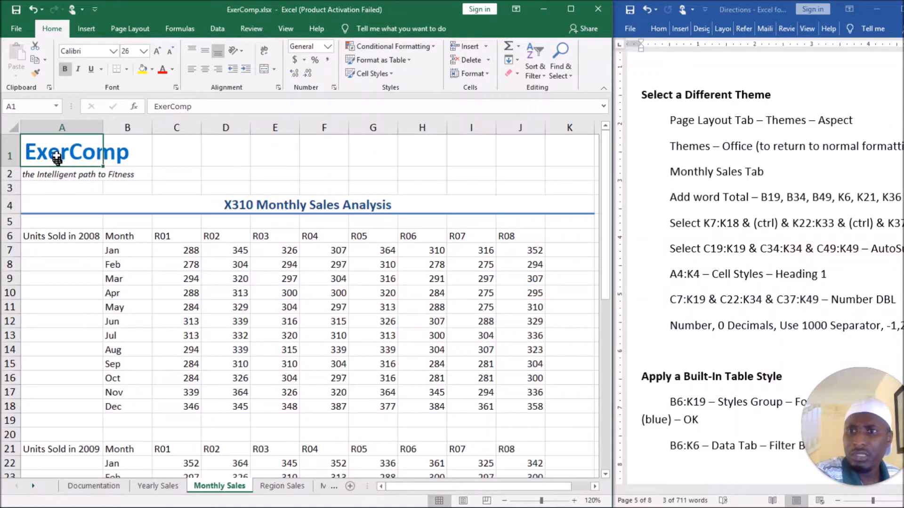
drag(57, 158, 202, 203)
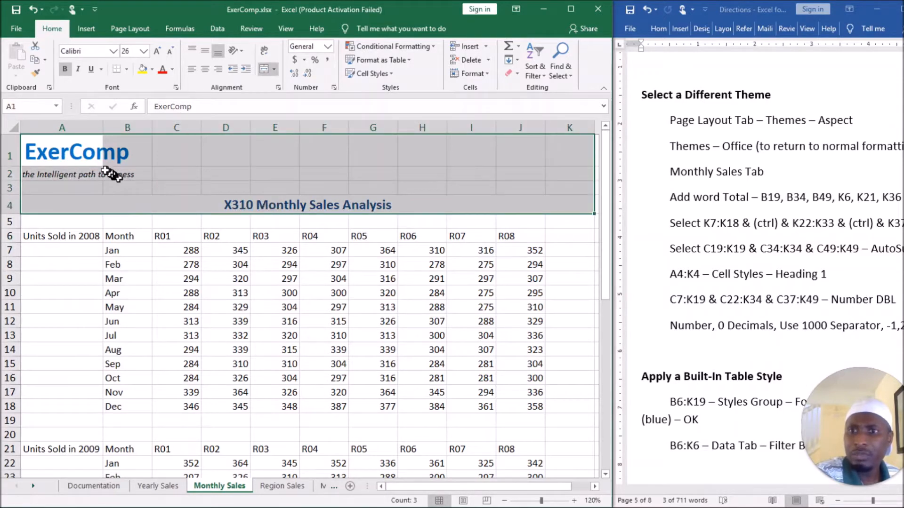
click(94, 160)
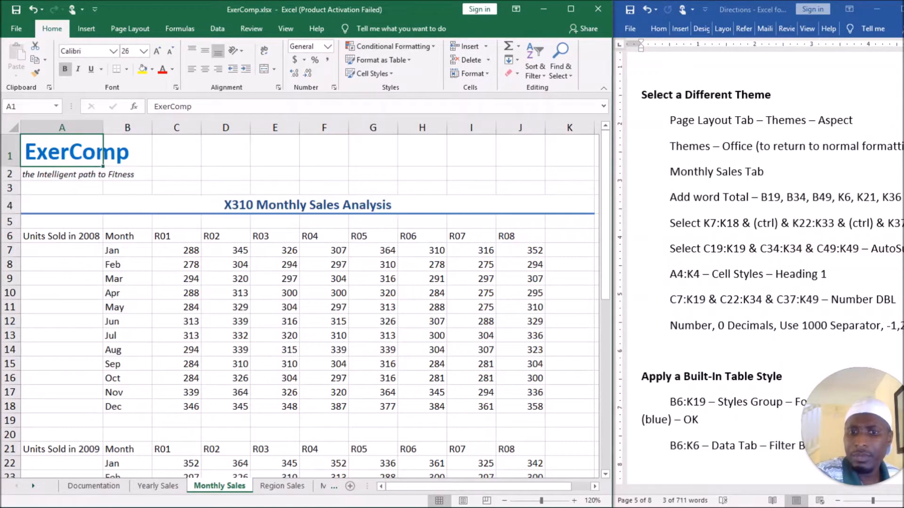
click(346, 463)
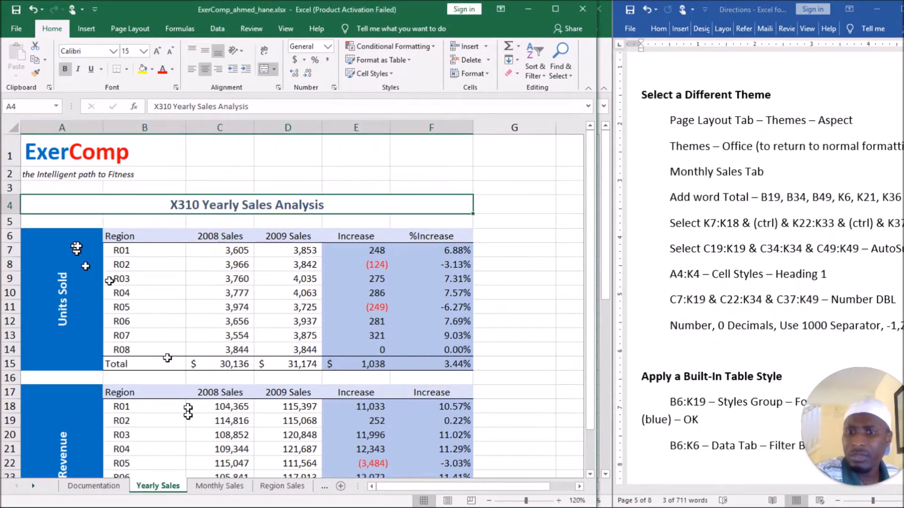
drag(40, 150, 136, 178)
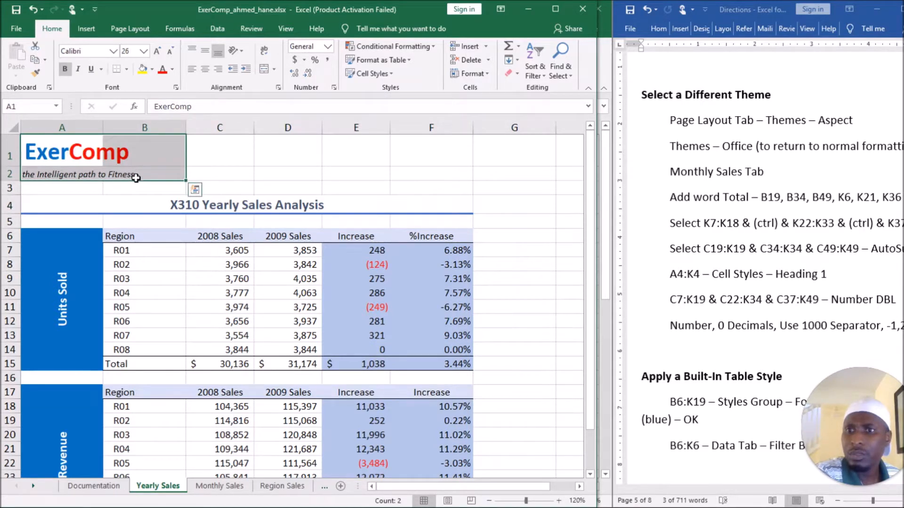
click(136, 178)
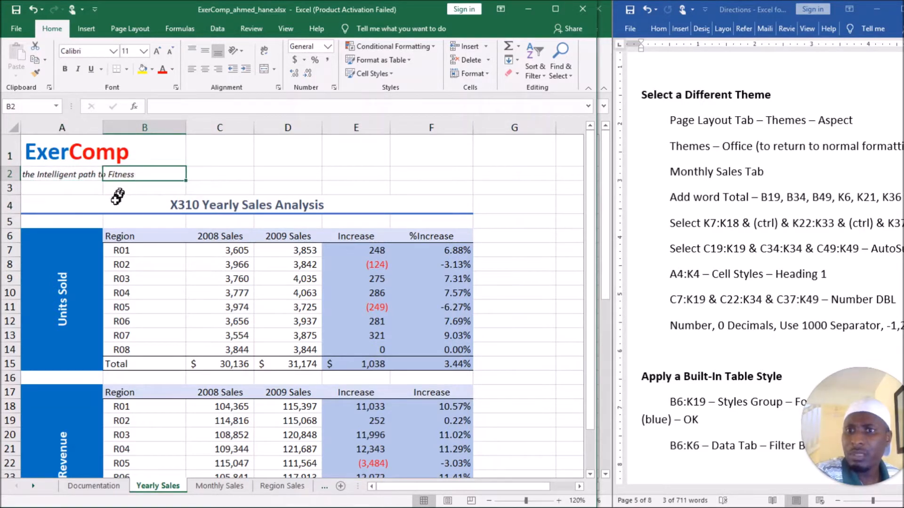
click(98, 202)
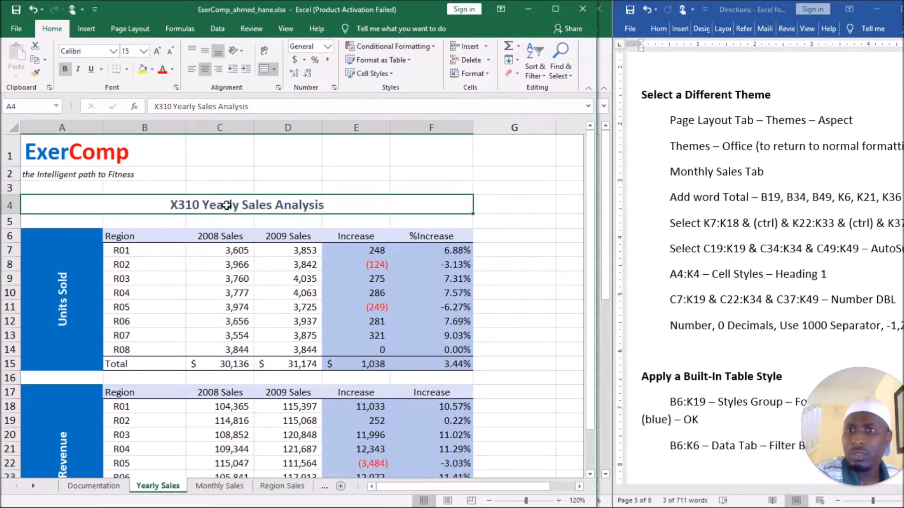
click(105, 178)
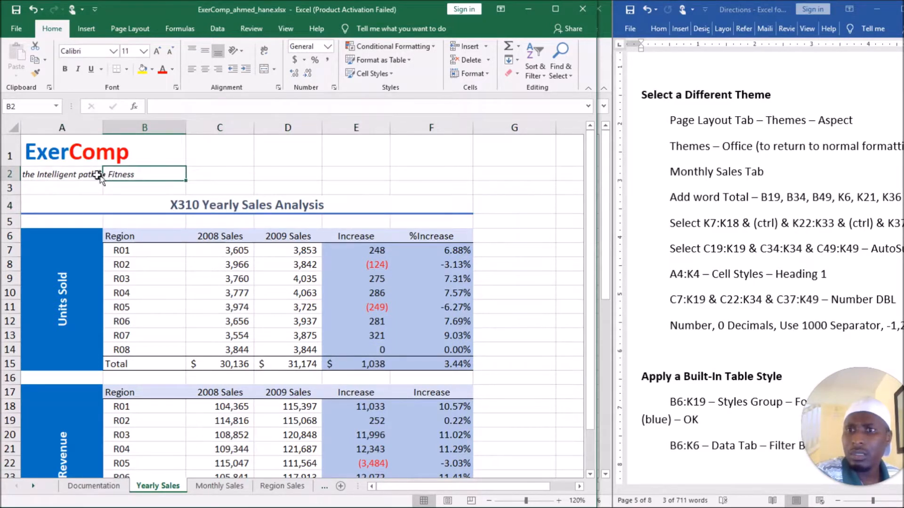
click(81, 173)
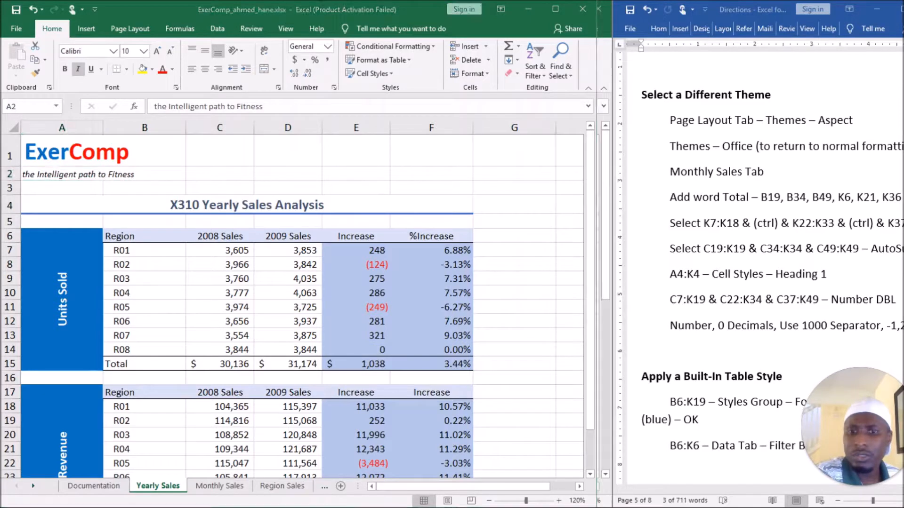
Return to the ExerComp.xlsx workbook and color the "Comp" part of the ExerComp title in cell A1 red.
click(417, 473)
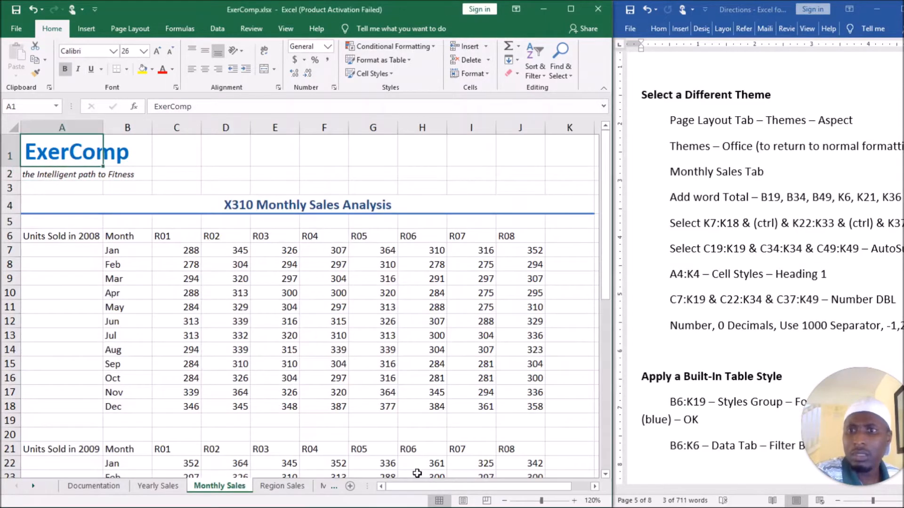
mouse_move(413, 490)
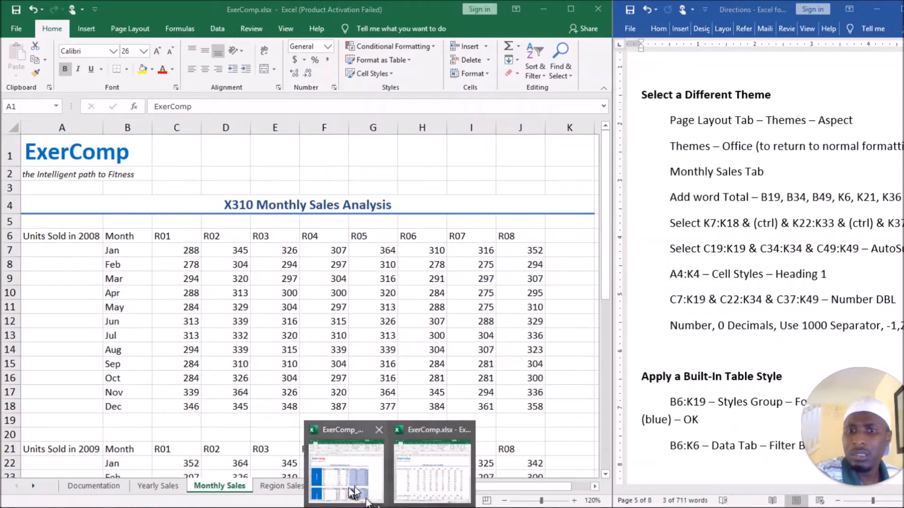
click(412, 484)
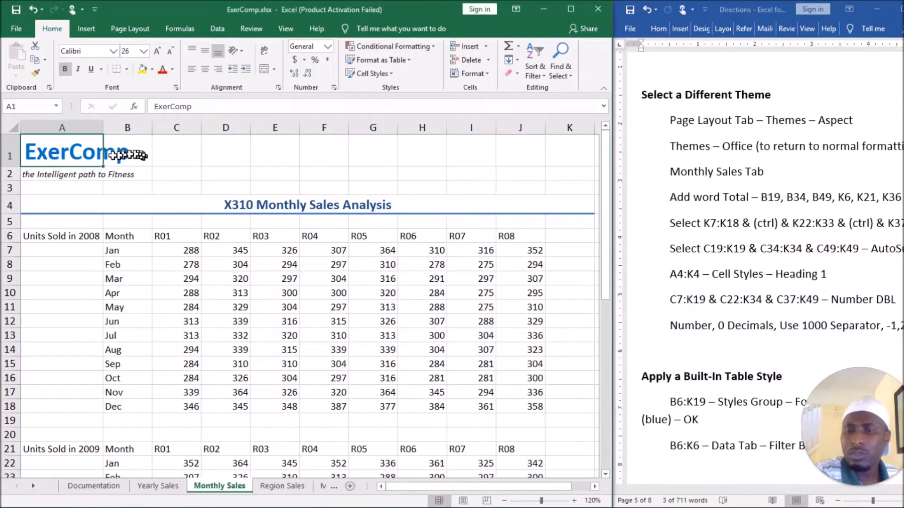
double_click(75, 153)
drag(69, 152, 133, 146)
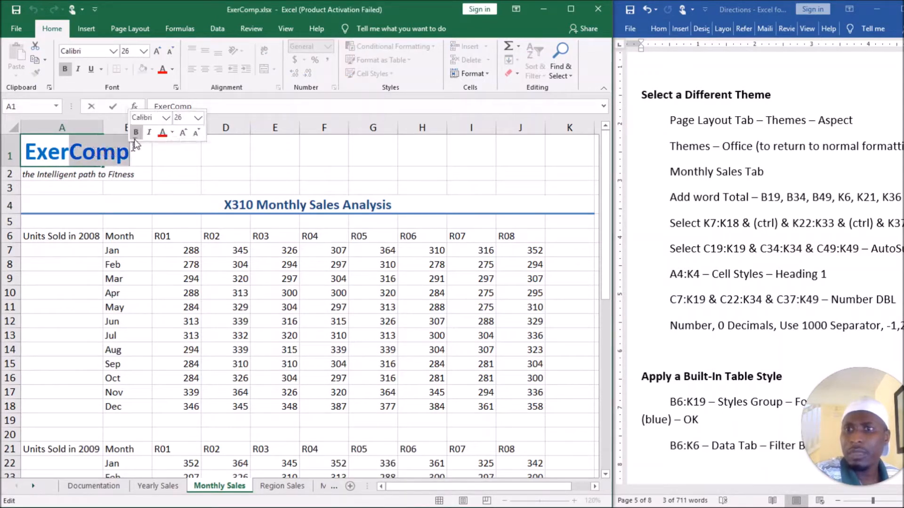
click(163, 133)
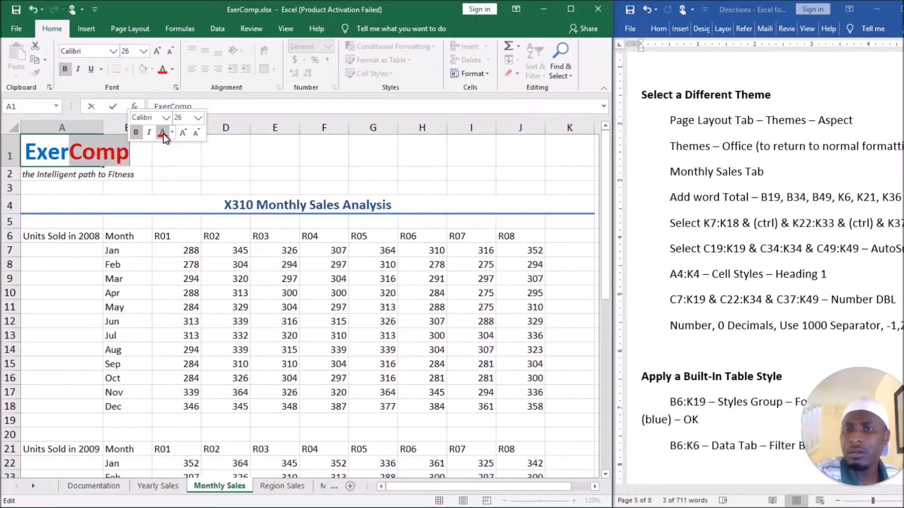
click(100, 176)
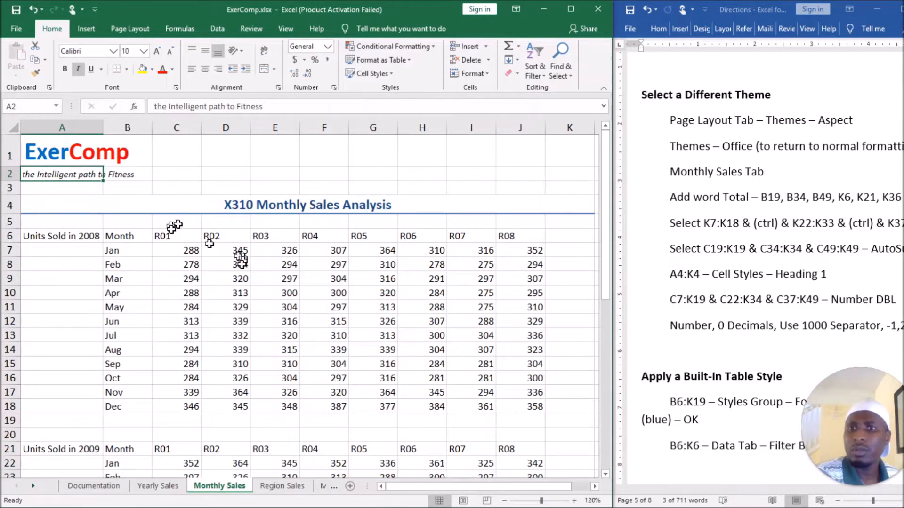
Check the Monthly Sales directions in the Word document and enter Total in cell B19 below the 2008 months.
scroll(233, 236, down, 1)
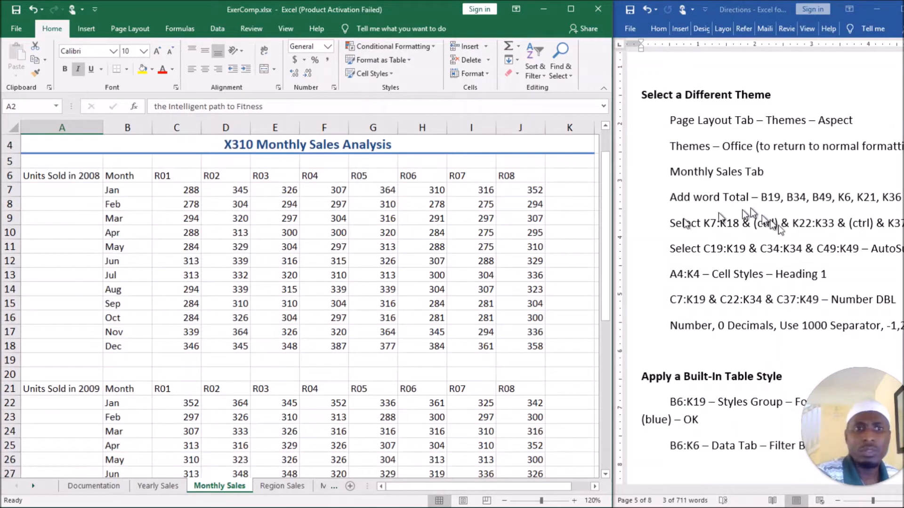
triple_click(743, 173)
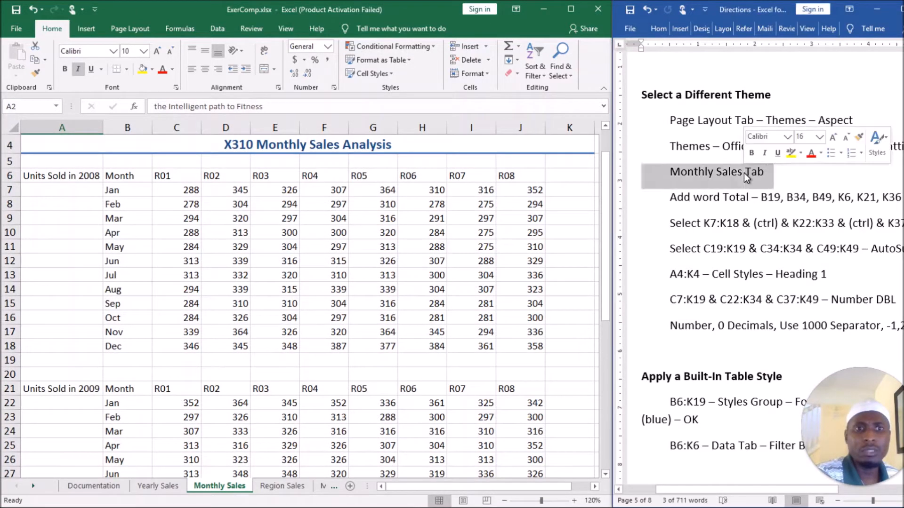
double_click(745, 173)
triple_click(744, 174)
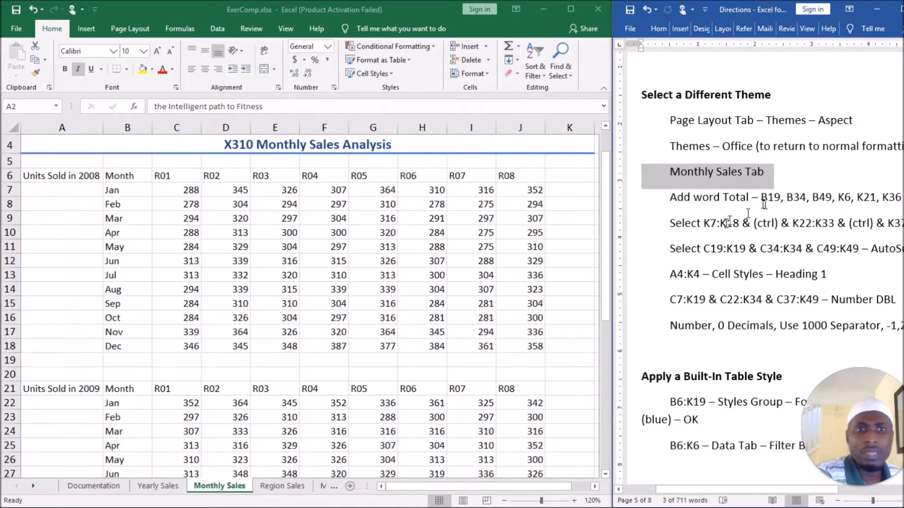
drag(685, 198, 726, 198)
click(740, 198)
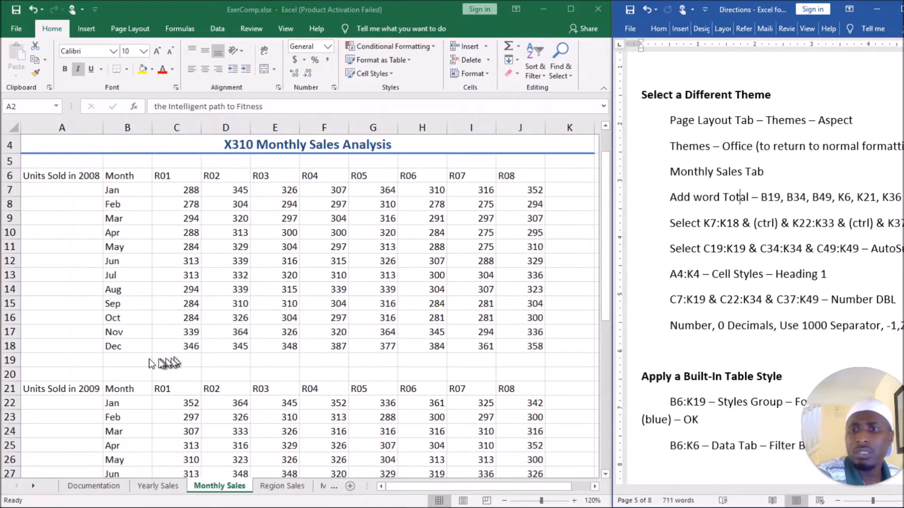
click(133, 359)
click(130, 360)
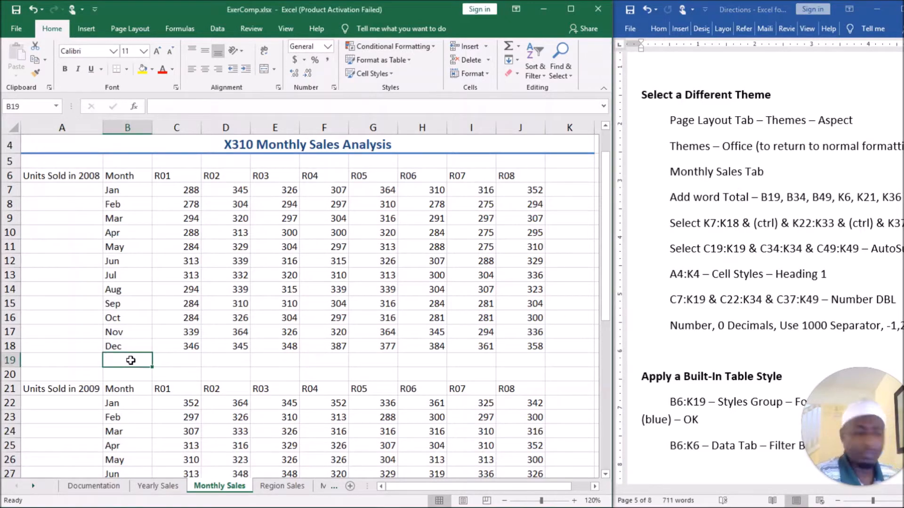
text(Total)
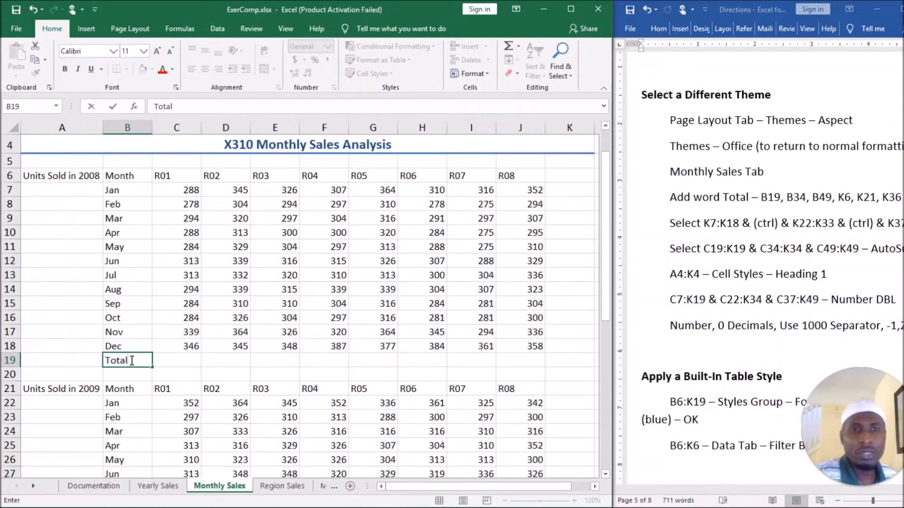
click(183, 358)
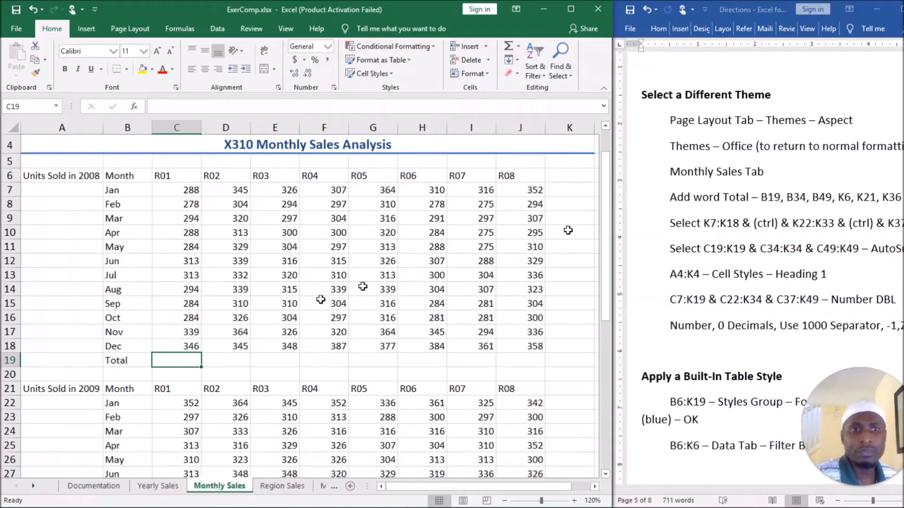
Enter Total below the last month of the 2009 and Net Increase tables, in cells B34 and B49.
scroll(180, 371, down, 3)
scroll(169, 368, down, 1)
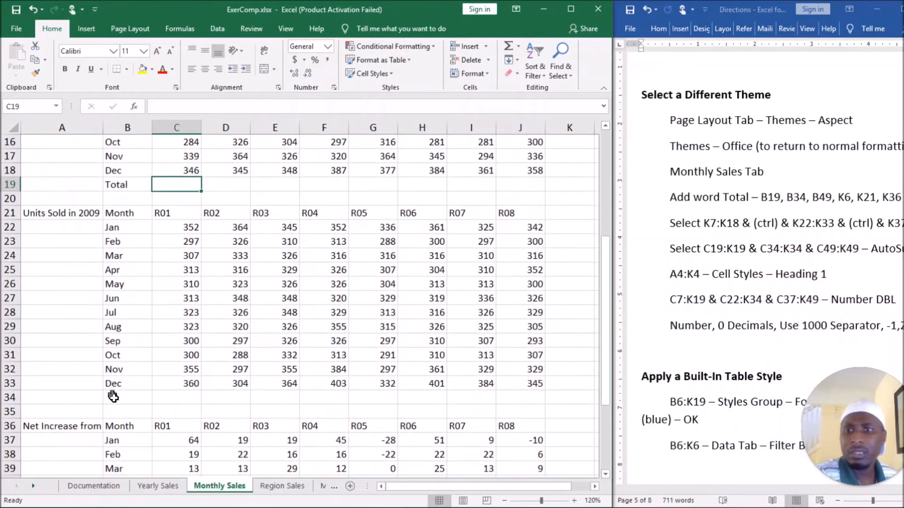
click(114, 398)
text(R)
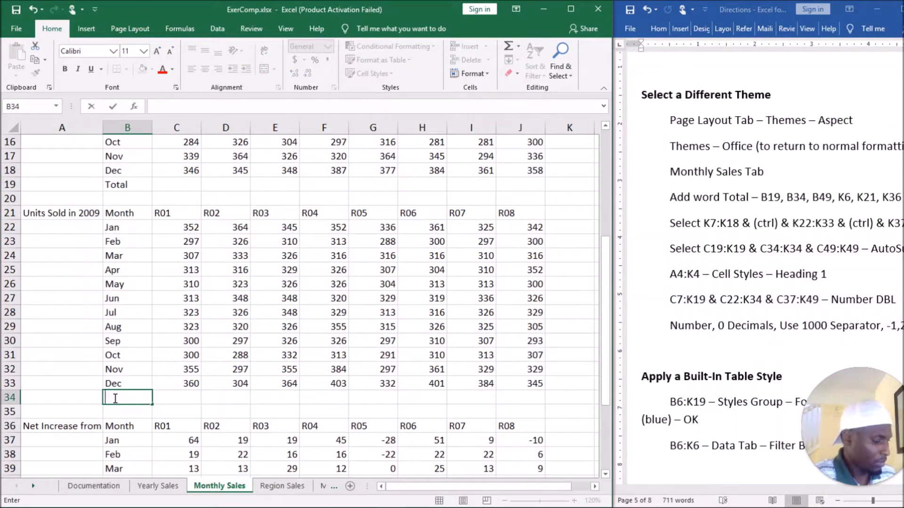
text(otalk)
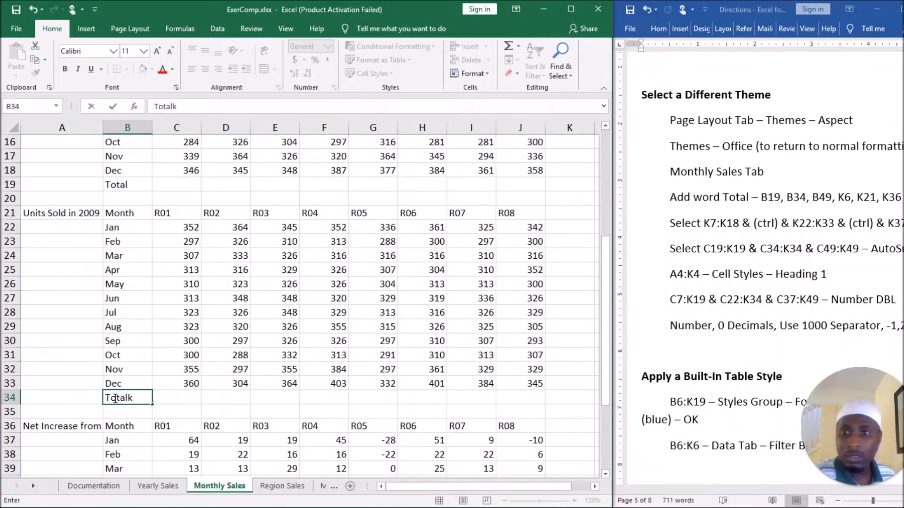
scroll(110, 399, down, 4)
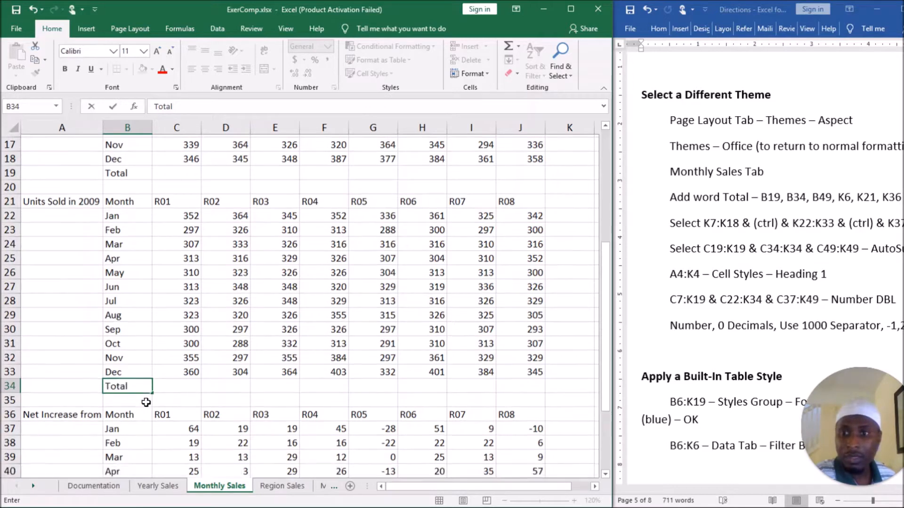
click(126, 441)
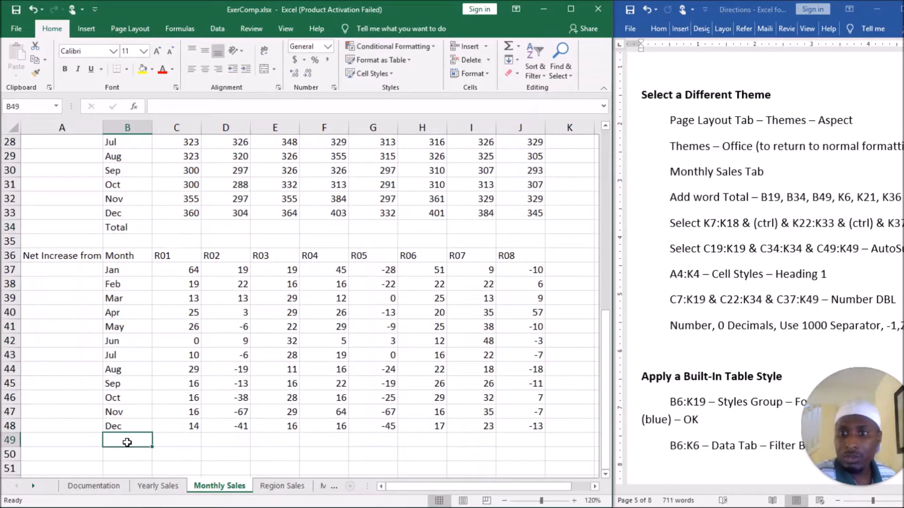
text(Tota)
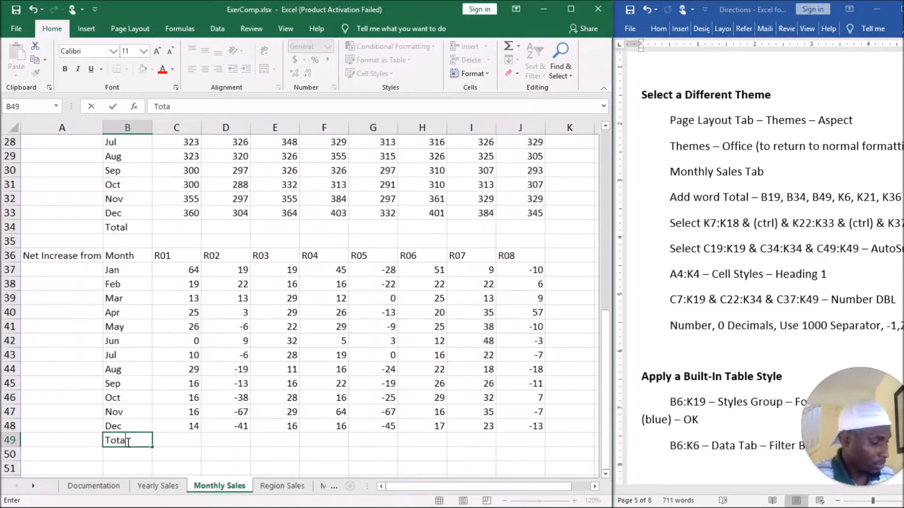
click(212, 428)
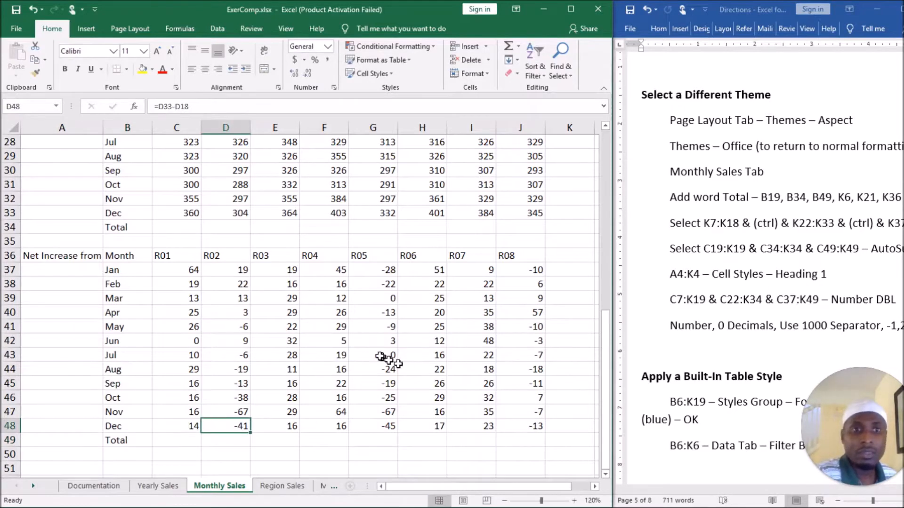
Enter Total as the column heading after R08 in the 2008 and 2009 tables, in cells K6 and K21.
scroll(389, 359, up, 1)
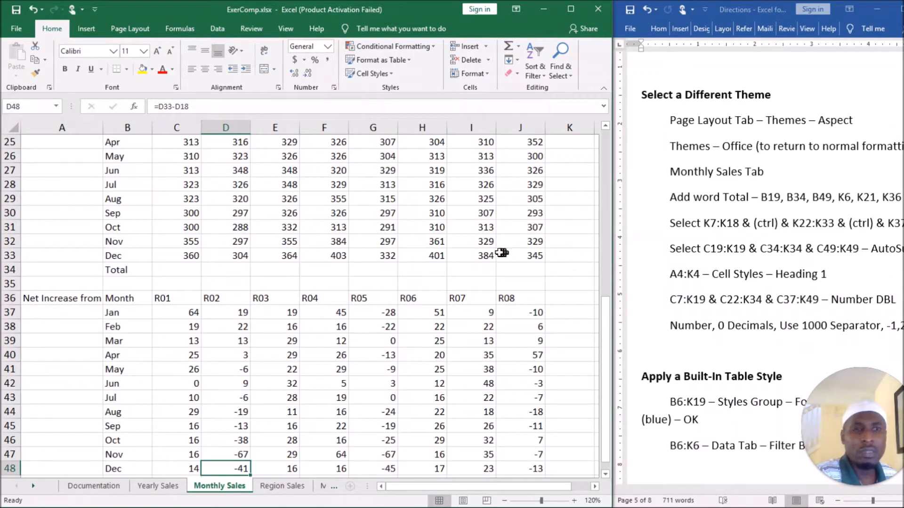
scroll(500, 253, up, 7)
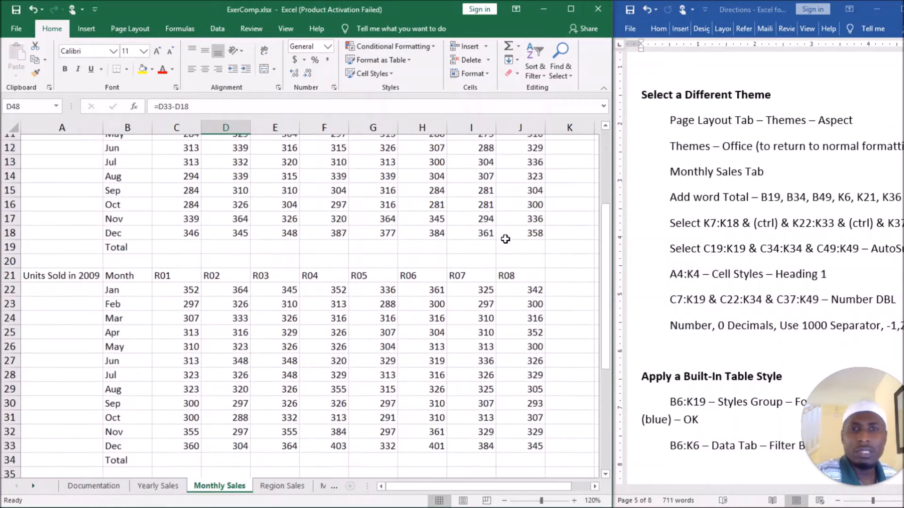
click(567, 181)
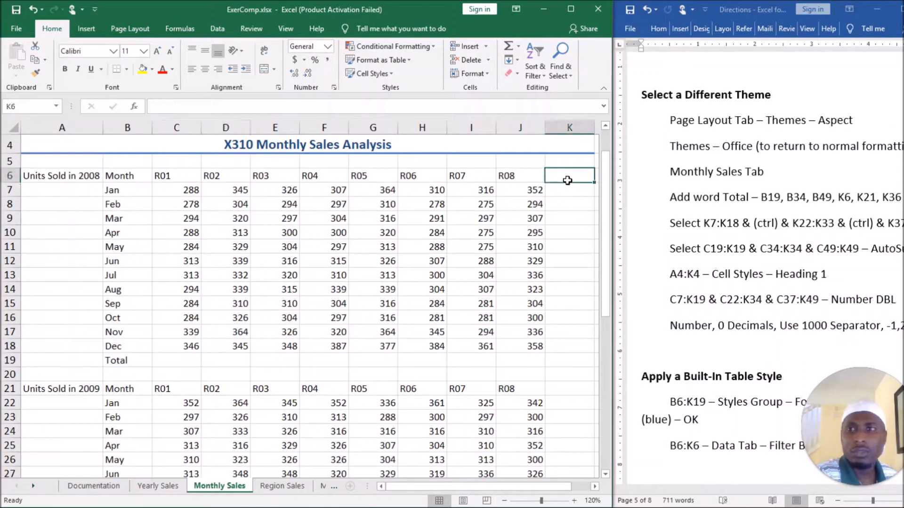
text(Total)
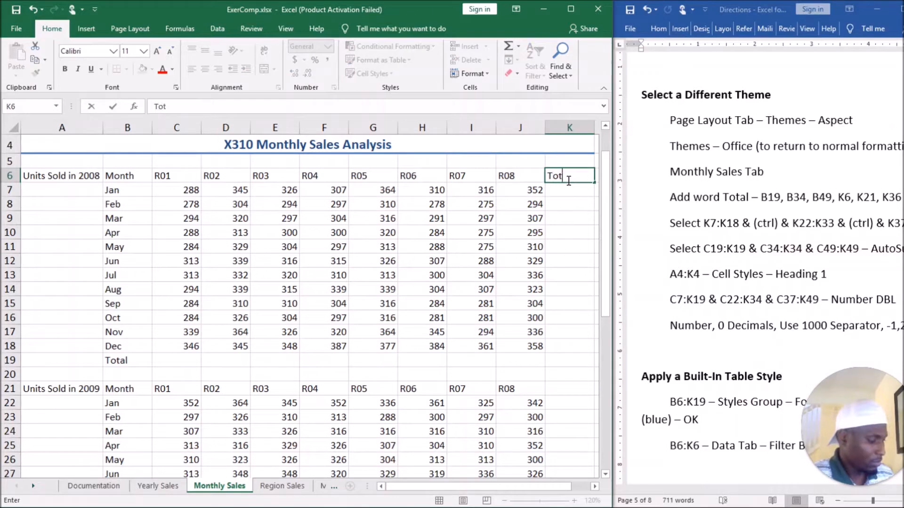
click(569, 390)
text(T)
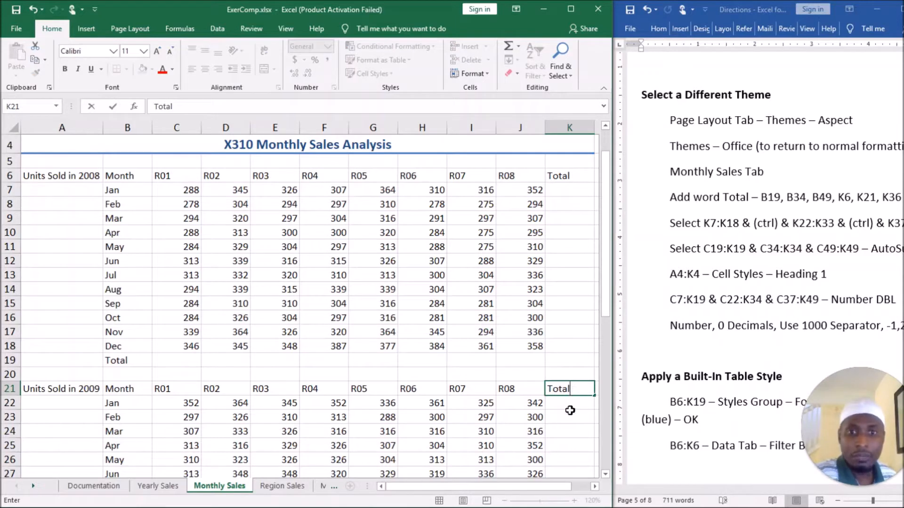
text(otal)
key(Return)
Enter Total as the column heading after R08 in the Net Increase table, in cell K36.
scroll(570, 410, down, 5)
click(564, 387)
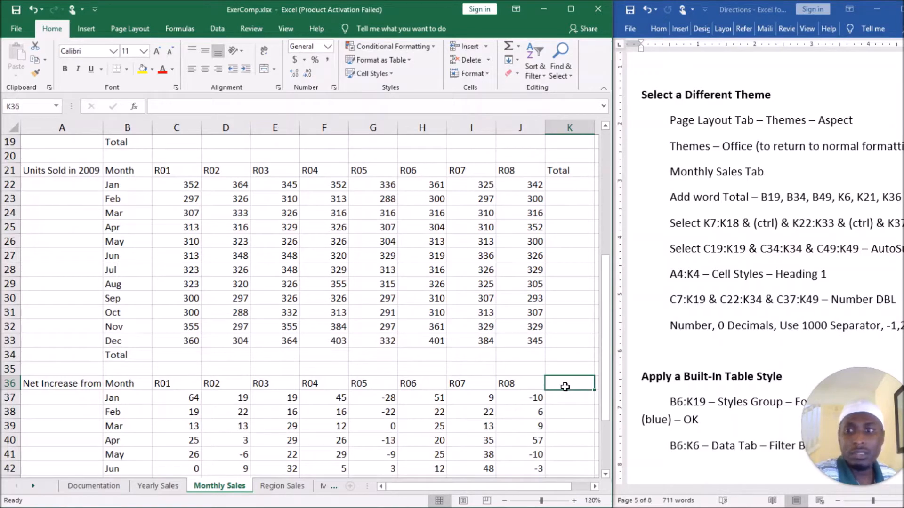
text(Total)
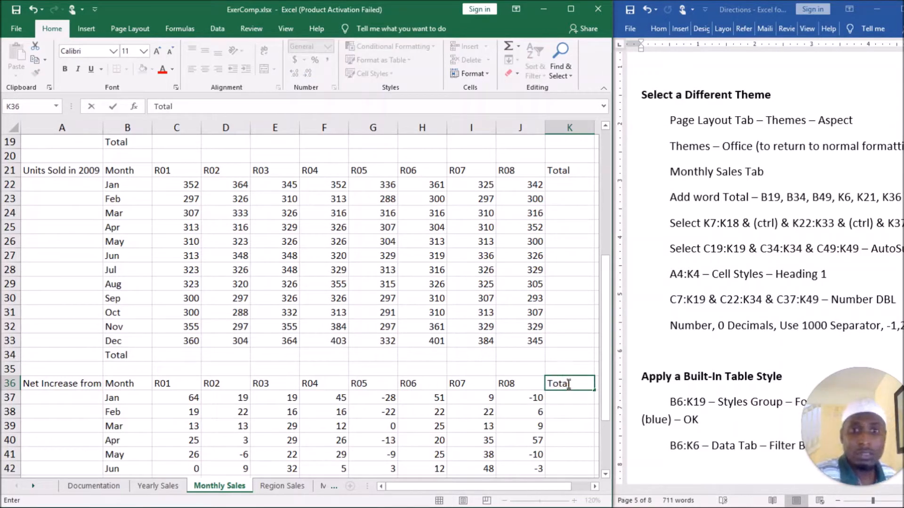
key(Return)
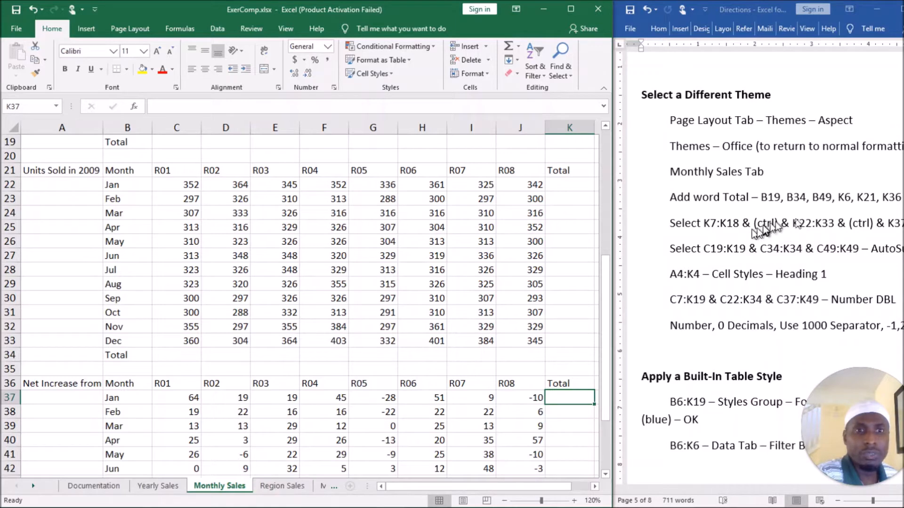
mouse_move(741, 489)
mouse_move(741, 490)
mouse_down()
mouse_move(802, 492)
mouse_move(724, 496)
mouse_up()
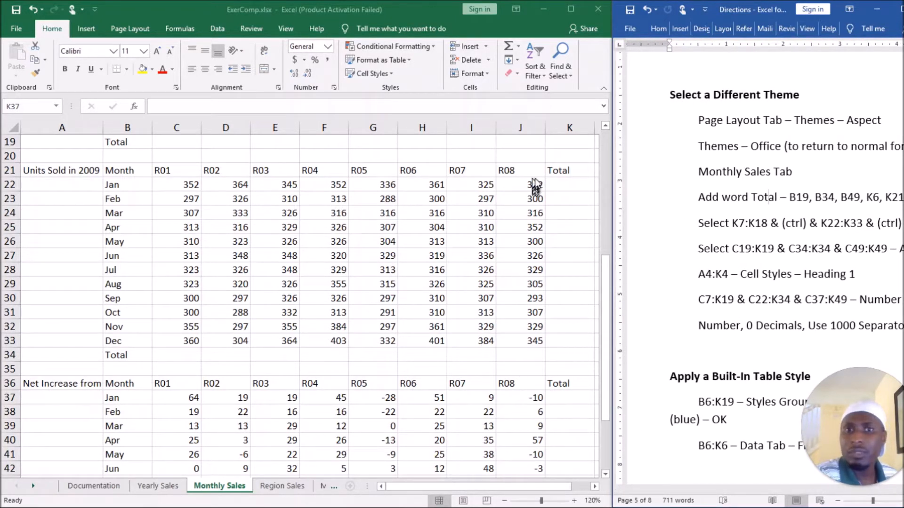
click(559, 185)
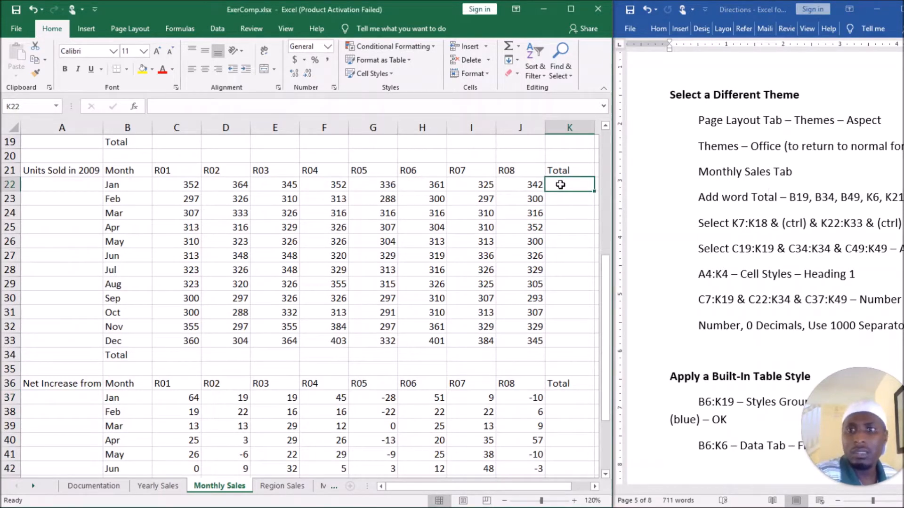
scroll(559, 200, up, 6)
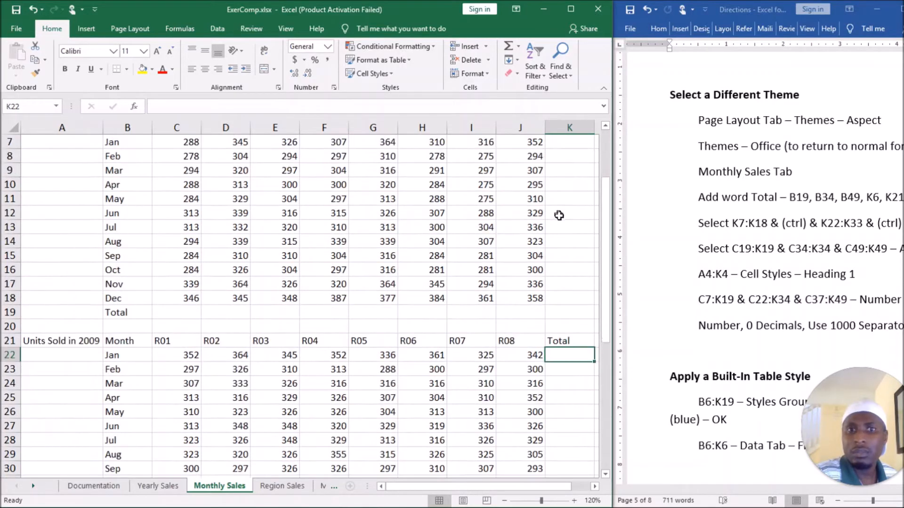
click(566, 251)
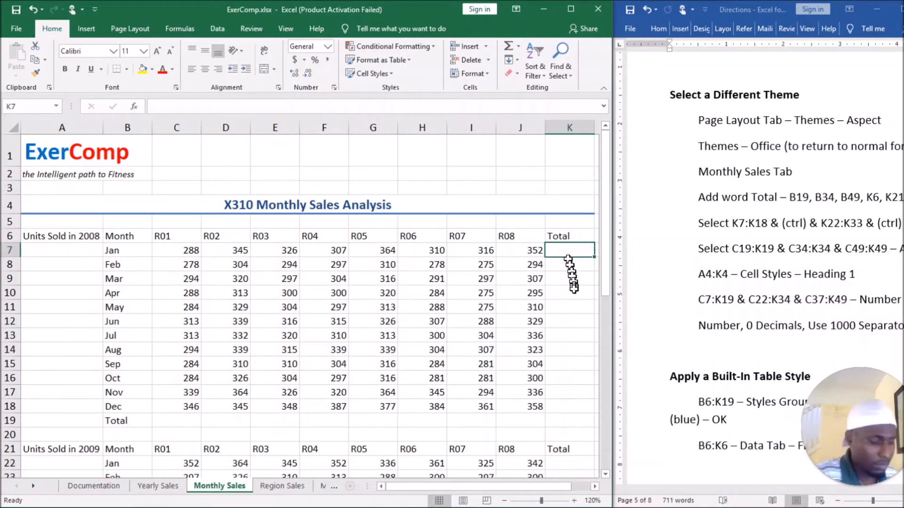
shift+click(568, 407)
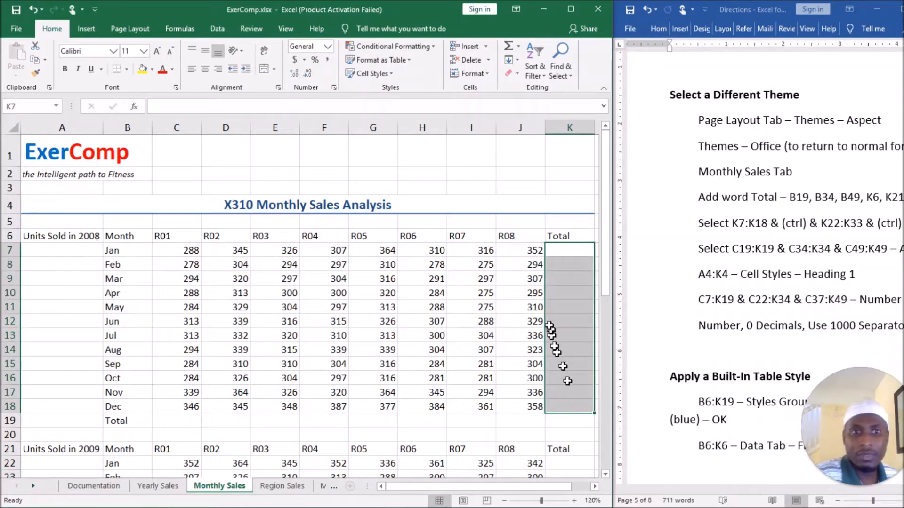
scroll(551, 310, down, 2)
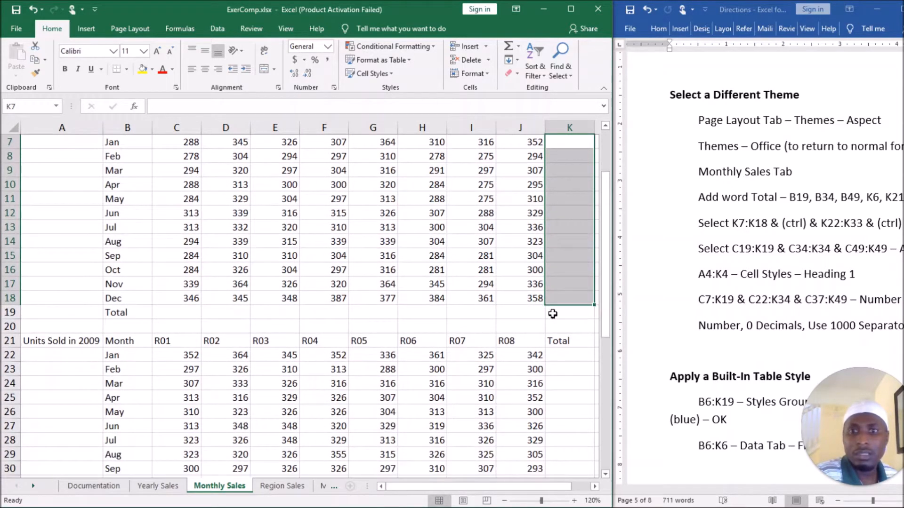
scroll(555, 313, down, 4)
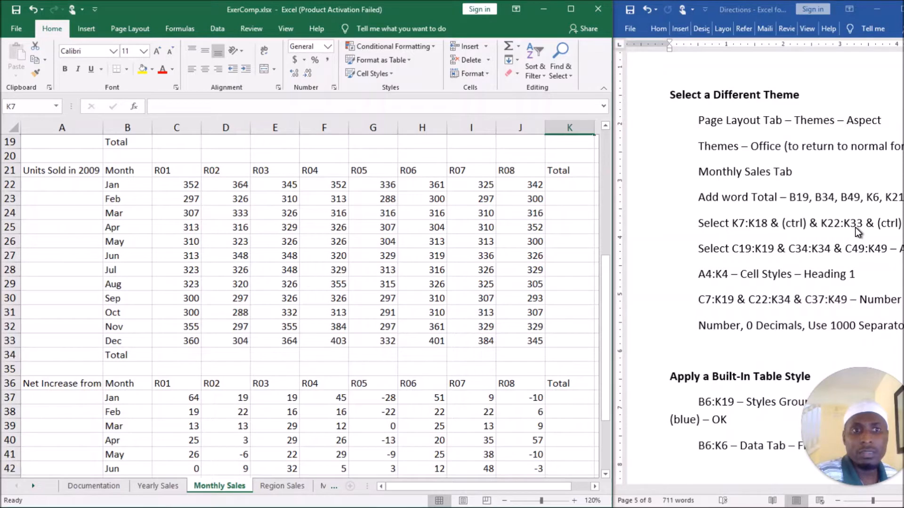
click(568, 185)
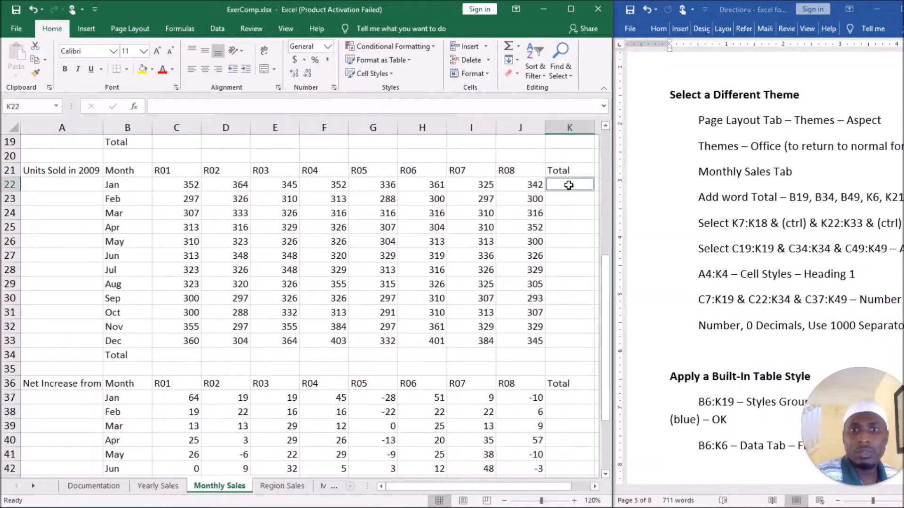
click(574, 343)
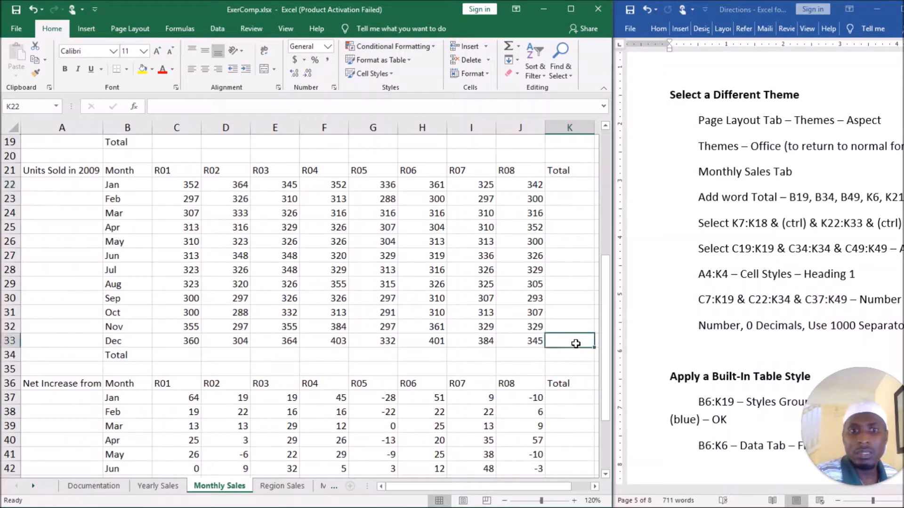
ctrl+click(576, 184)
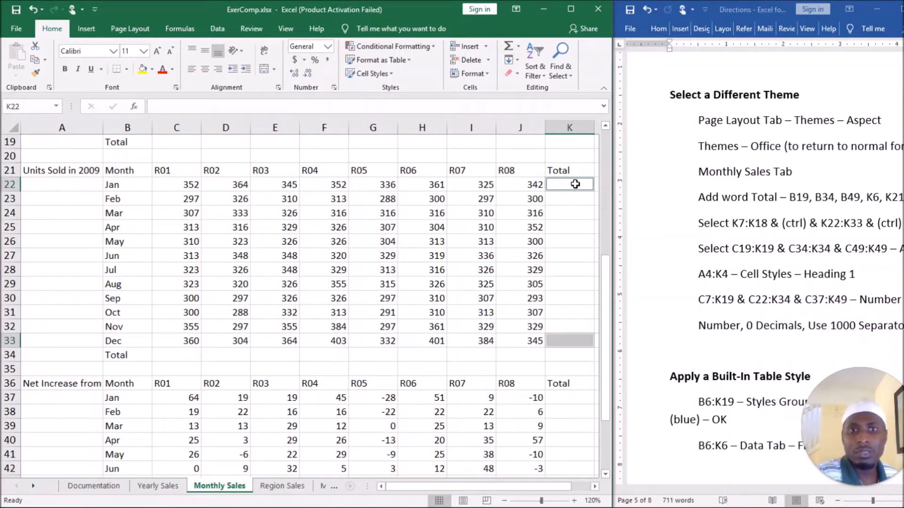
Select the empty Total column cells of all three tables together: K7:K18, K22:K33 and K37:K48.
drag(575, 184, 575, 343)
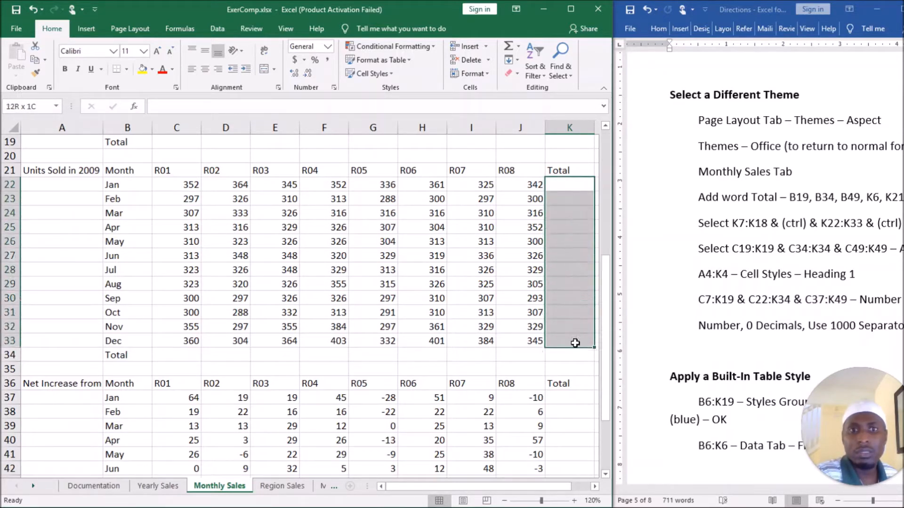
scroll(519, 258, up, 3)
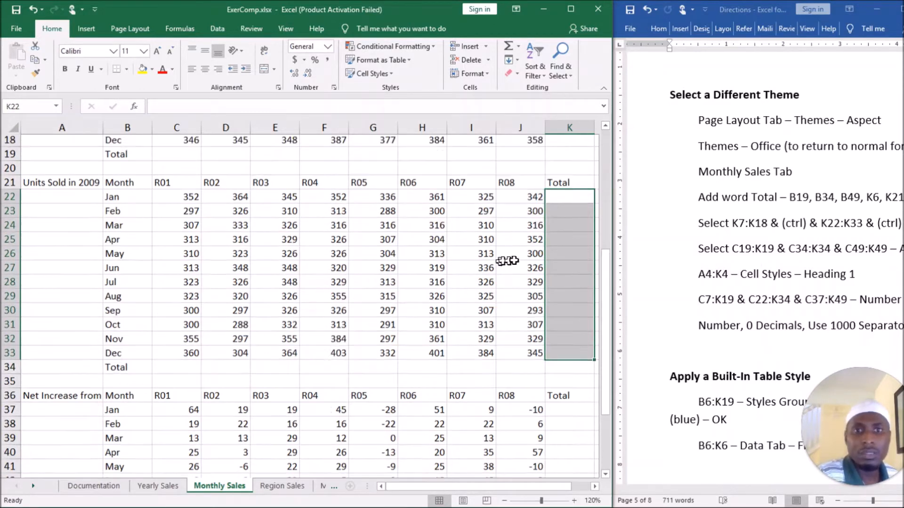
scroll(525, 258, up, 2)
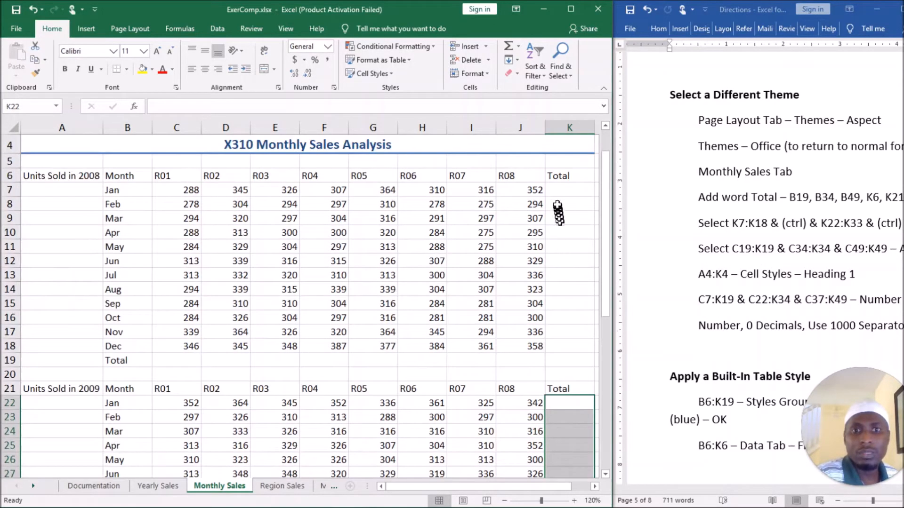
ctrl+click(562, 190)
drag(563, 191, 571, 343)
scroll(569, 356, down, 1)
scroll(568, 356, down, 8)
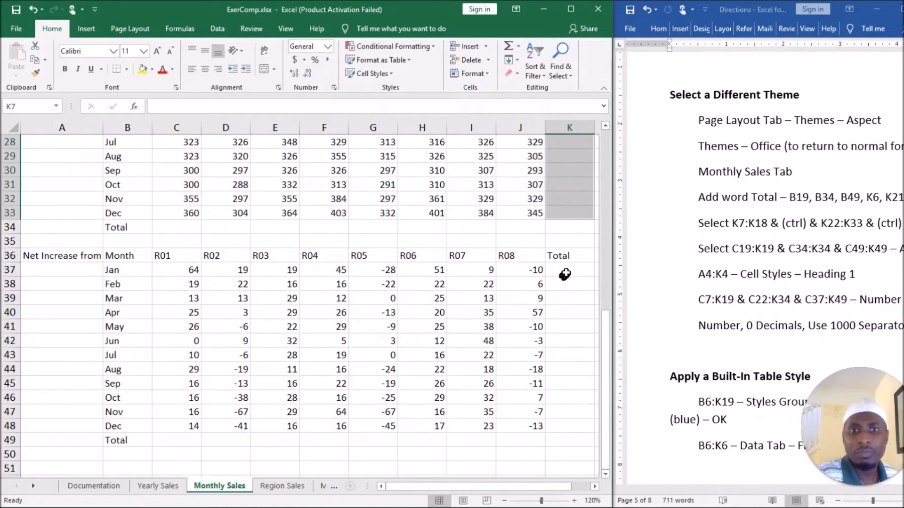
drag(568, 270, 566, 405)
drag(569, 424, 569, 424)
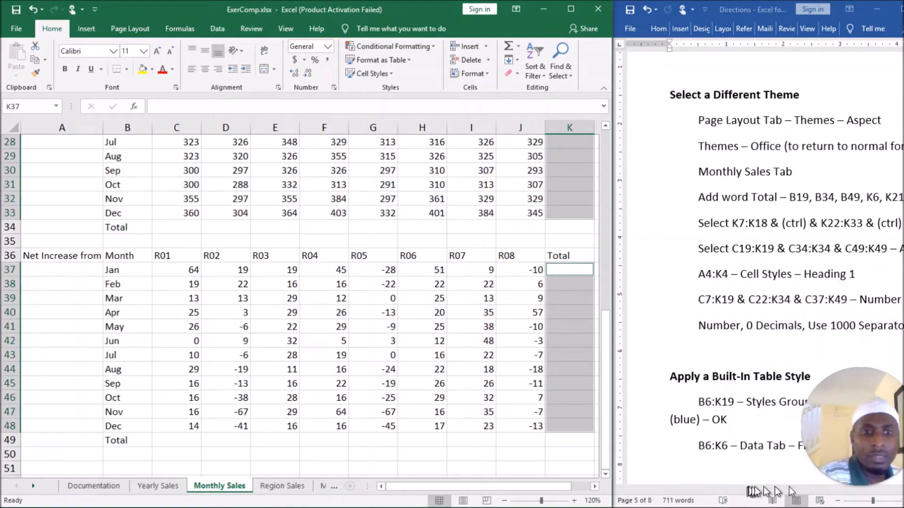
Check the Word directions for the selected ranges and fill K7:K18, K22:K33 and K37:K48 with AutoSum row totals.
click(701, 488)
drag(720, 492, 780, 493)
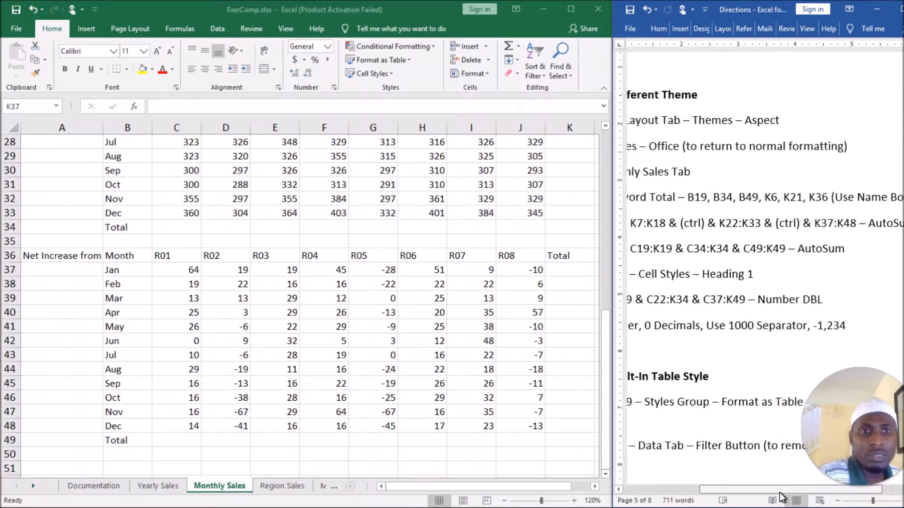
mouse_move(779, 495)
mouse_down()
mouse_move(759, 495)
mouse_move(781, 497)
mouse_up()
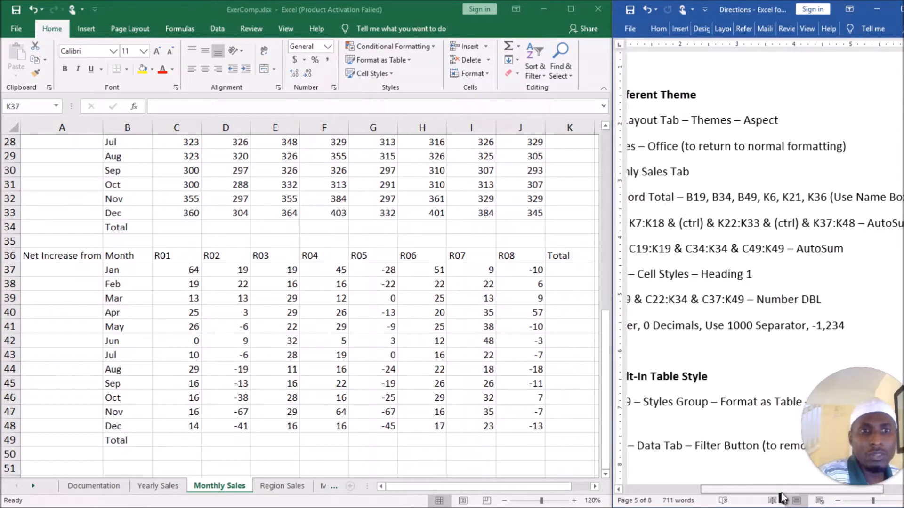
double_click(875, 223)
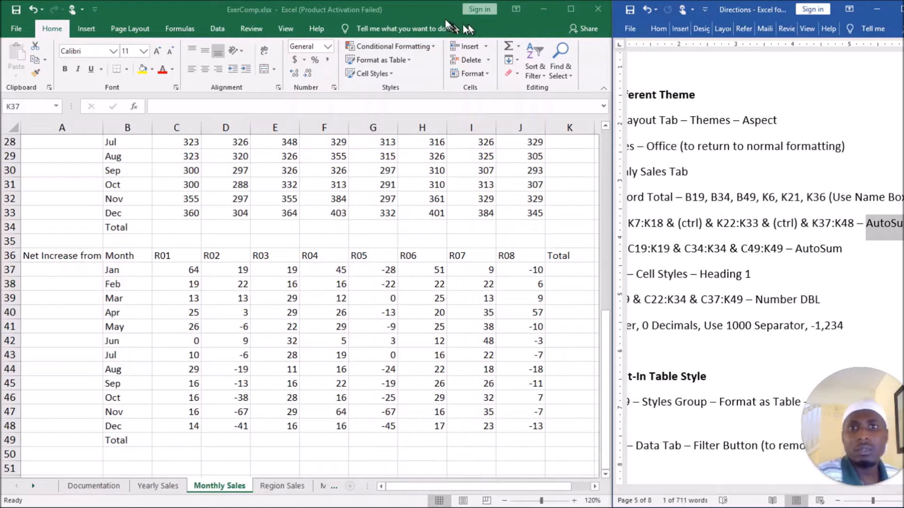
click(434, 10)
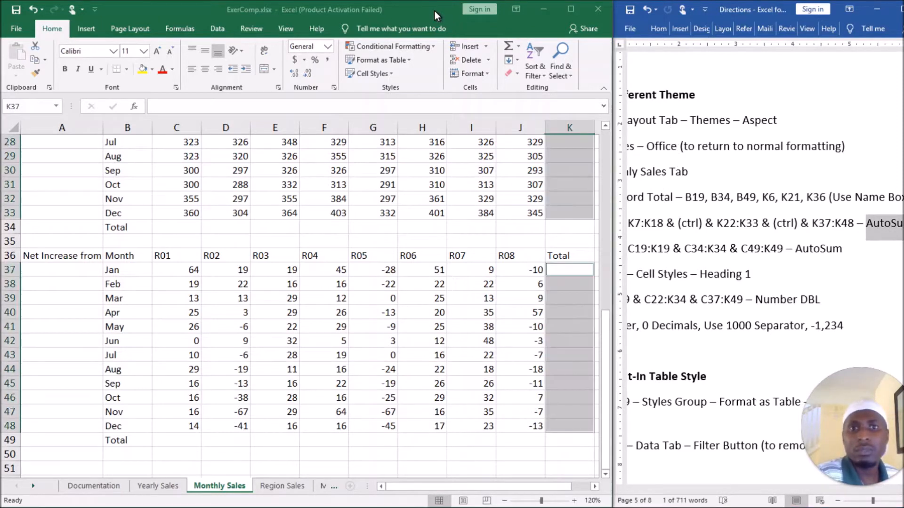
click(518, 46)
key(Escape)
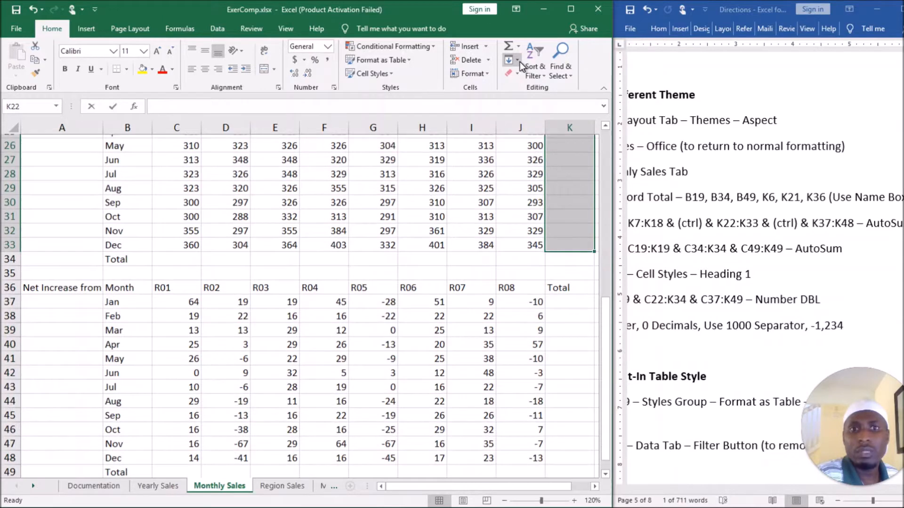
key(alt+equal)
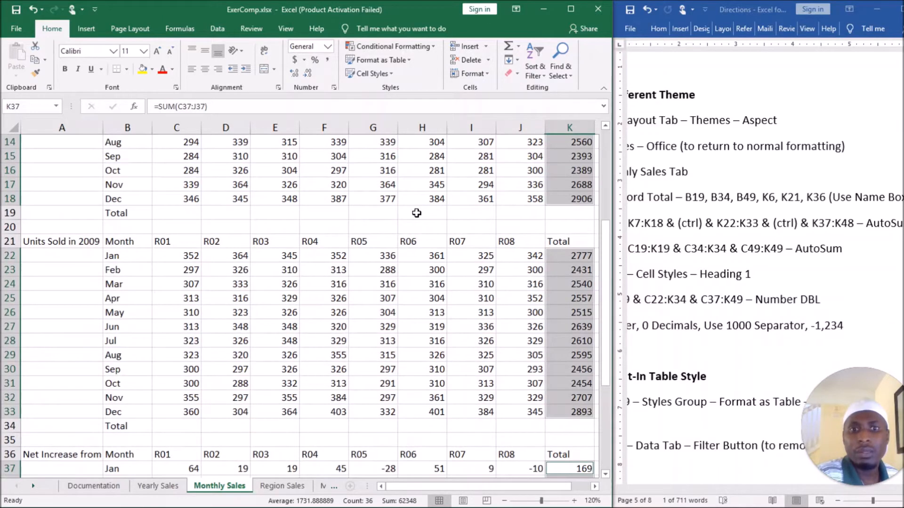
Examine the SUM formulas in the 2008 Total column, in cells K7, K9 and K17.
scroll(390, 241, up, 4)
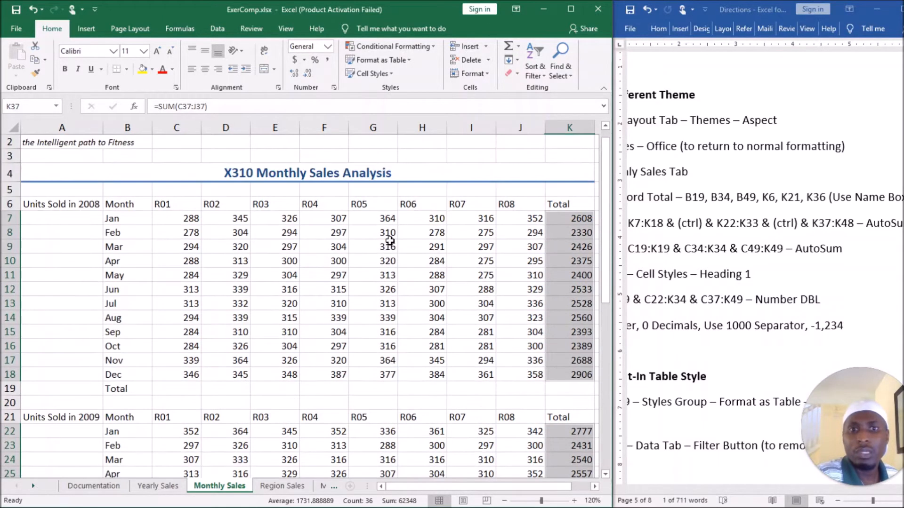
click(564, 222)
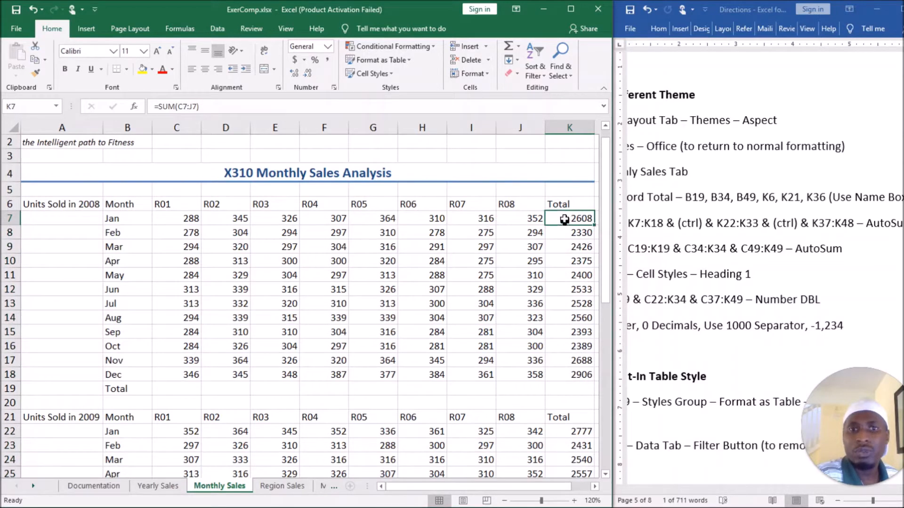
click(564, 234)
double_click(562, 219)
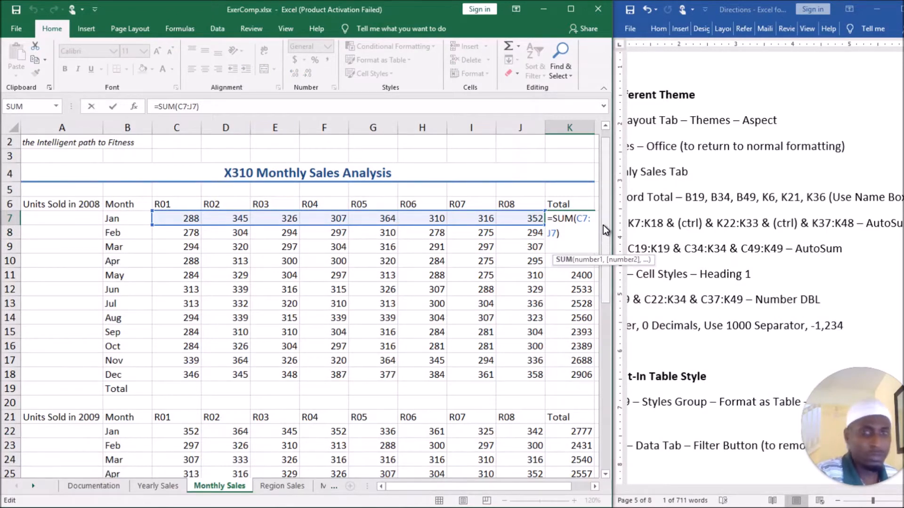
key(Return)
double_click(567, 248)
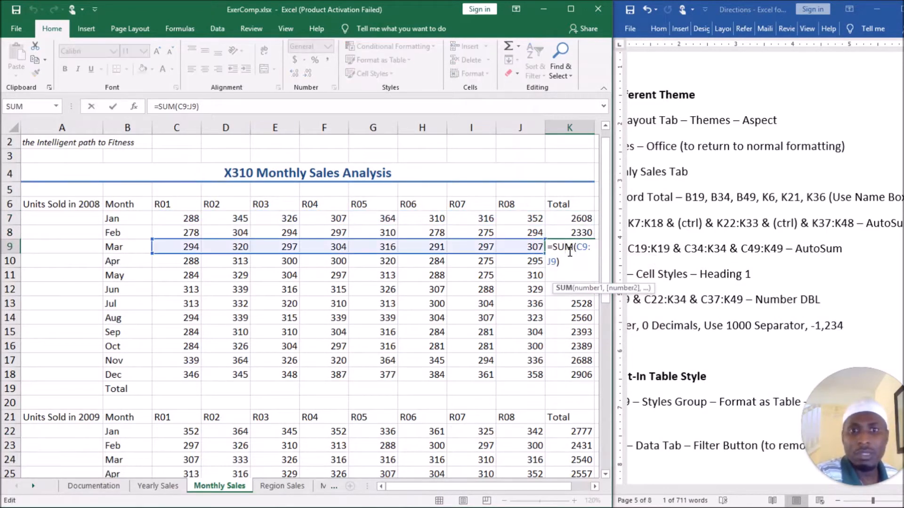
key(Return)
double_click(575, 361)
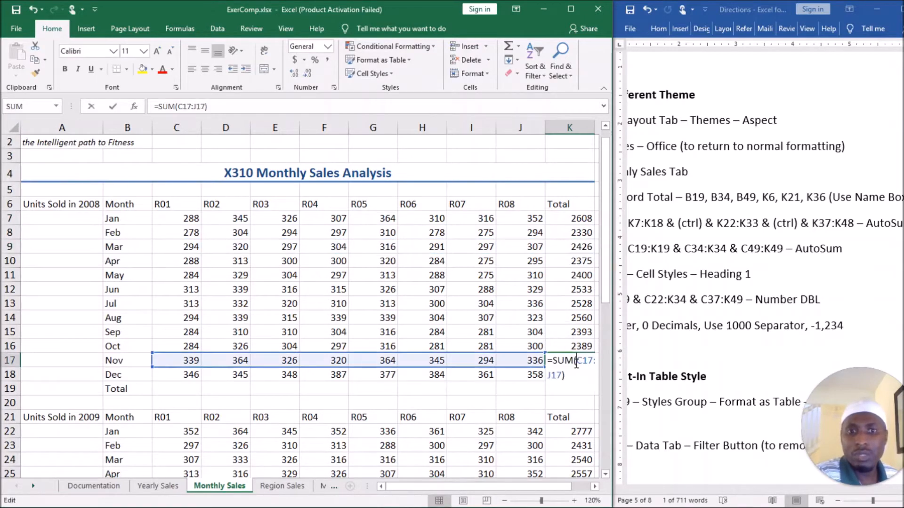
key(Return)
Examine the SUM formulas in the 2009 Total column, in cells K24, K30 and K33.
scroll(564, 372, down, 3)
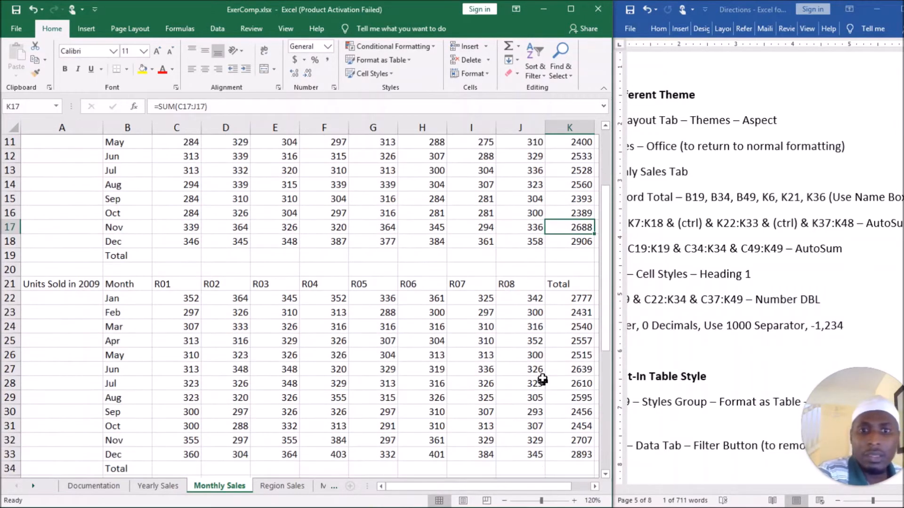
double_click(571, 328)
key(Return)
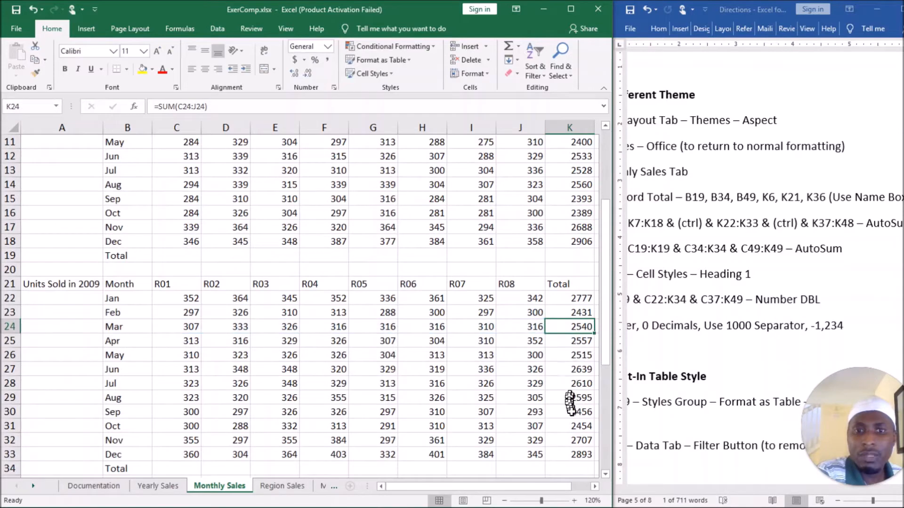
double_click(576, 414)
key(Return)
double_click(576, 455)
key(Return)
Check the column-total directions in the Word document and apply AutoSum to the 2008 Total row, C19:K19.
scroll(536, 277, up, 4)
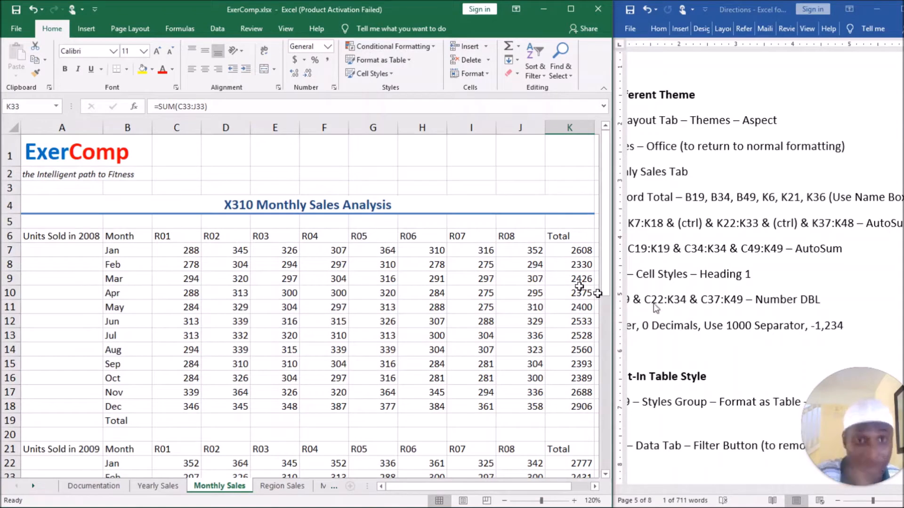
click(806, 495)
drag(794, 492, 758, 491)
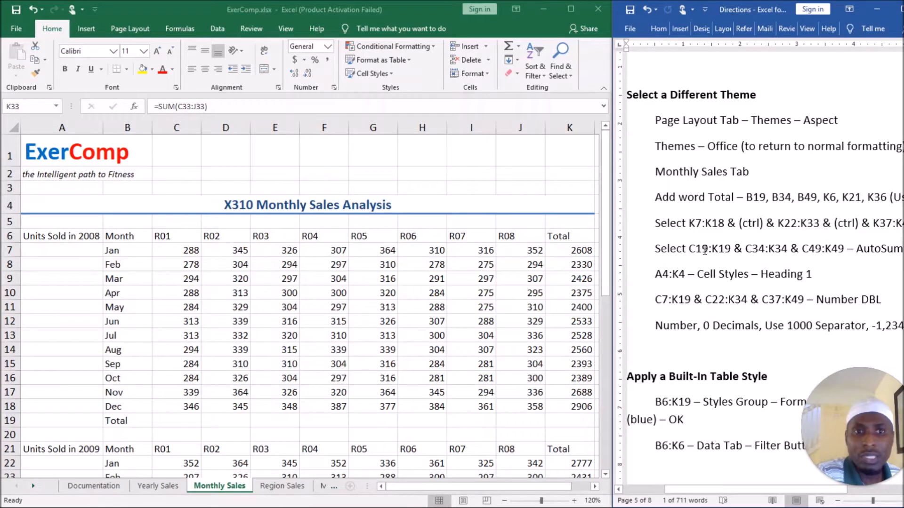
click(166, 251)
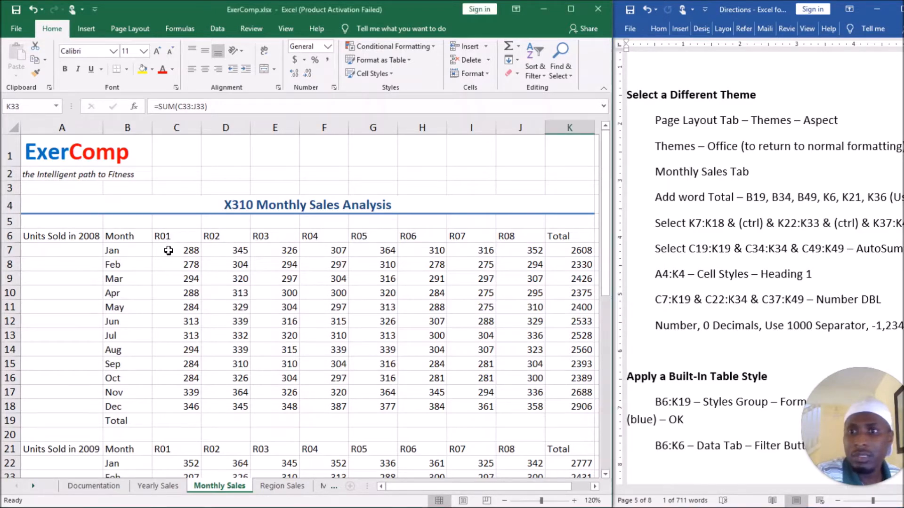
click(177, 421)
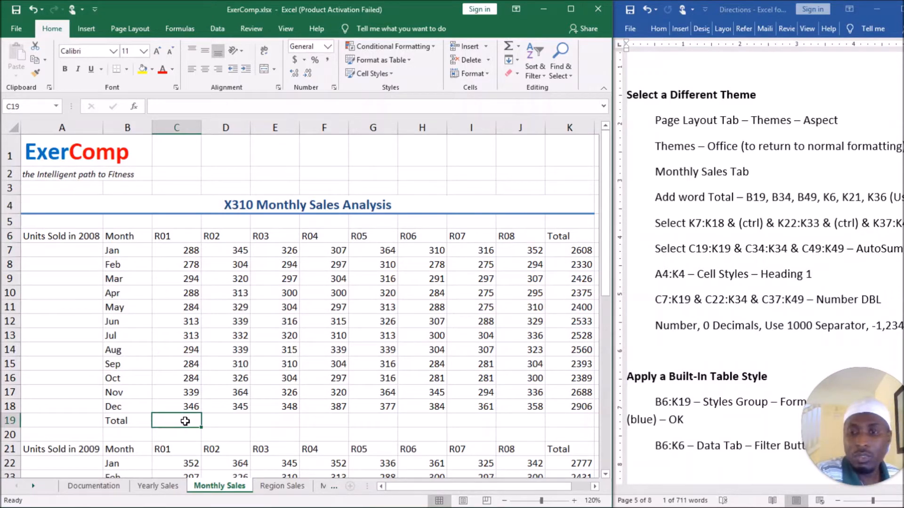
drag(185, 421, 572, 419)
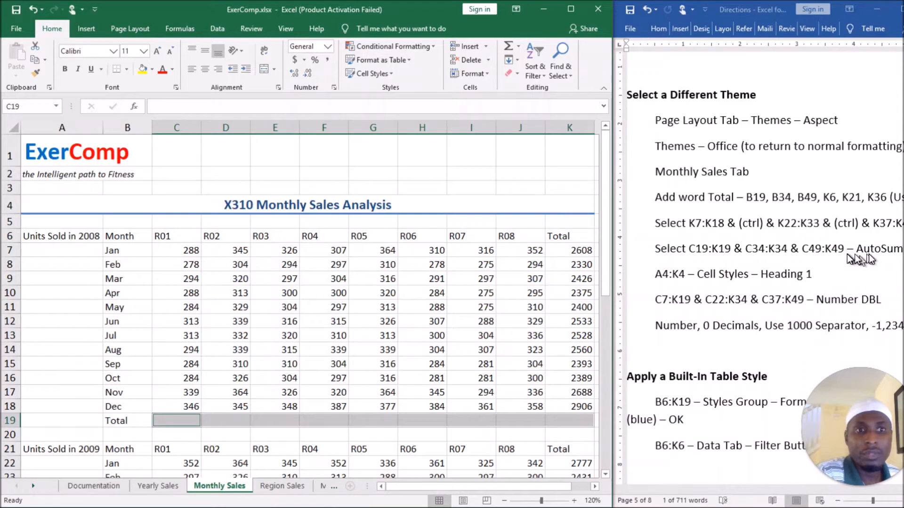
click(509, 44)
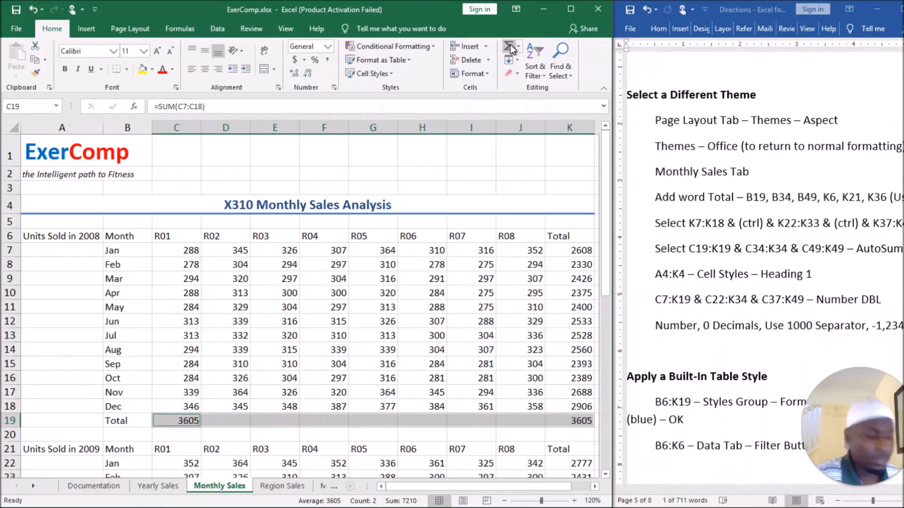
Try to fill the 2008 Total row by applying the Sum function to C19:K19 again.
key(Tab)
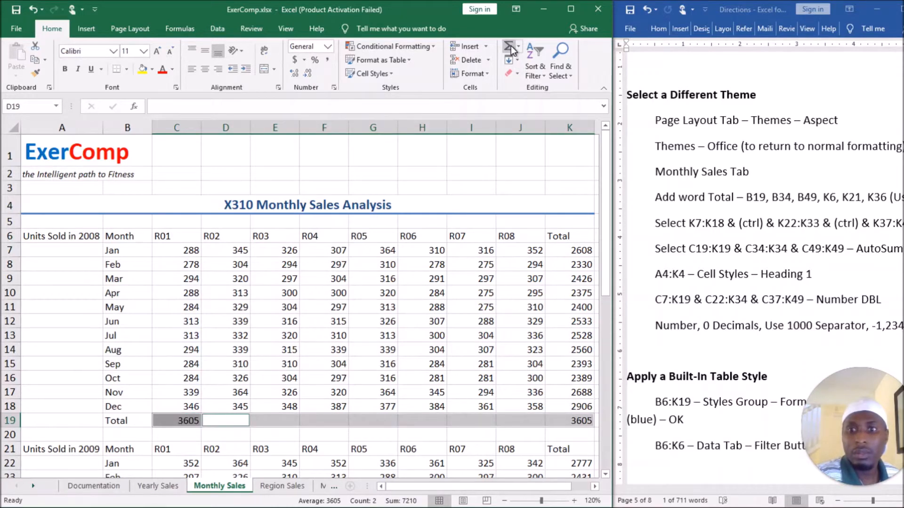
click(438, 421)
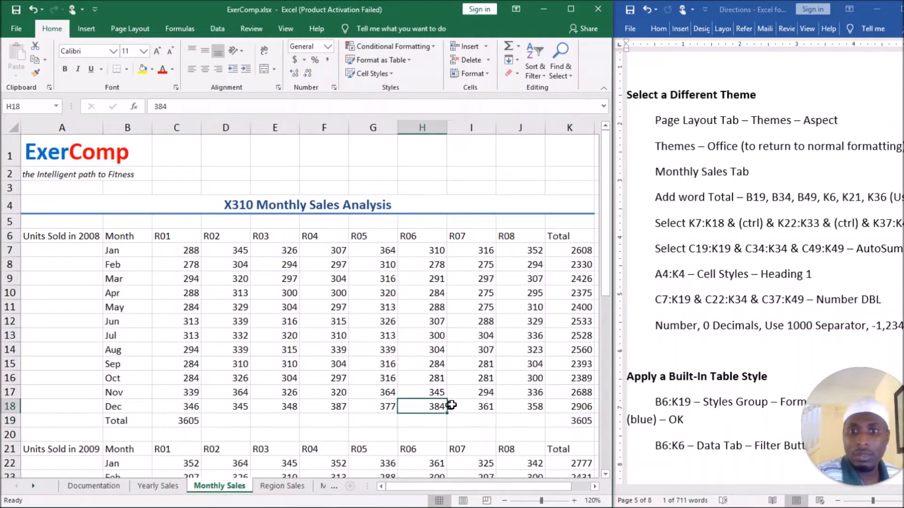
click(280, 421)
drag(186, 420, 562, 419)
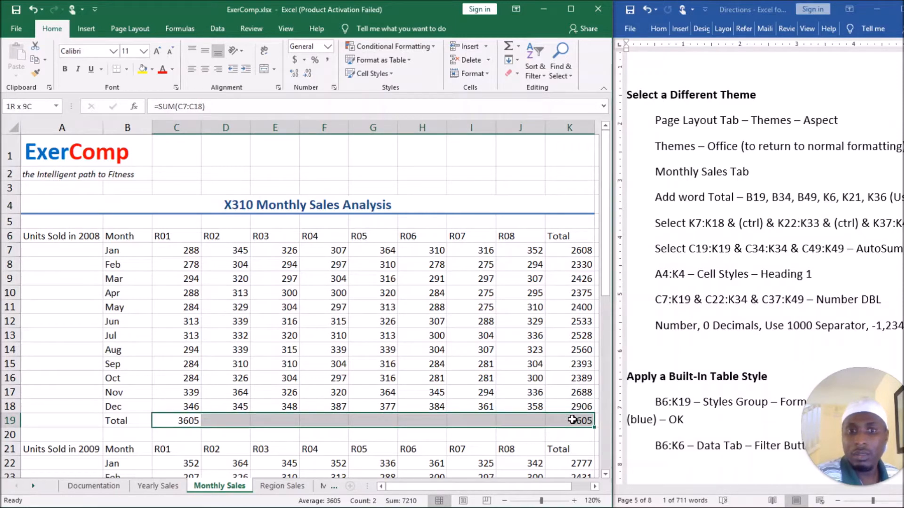
click(518, 48)
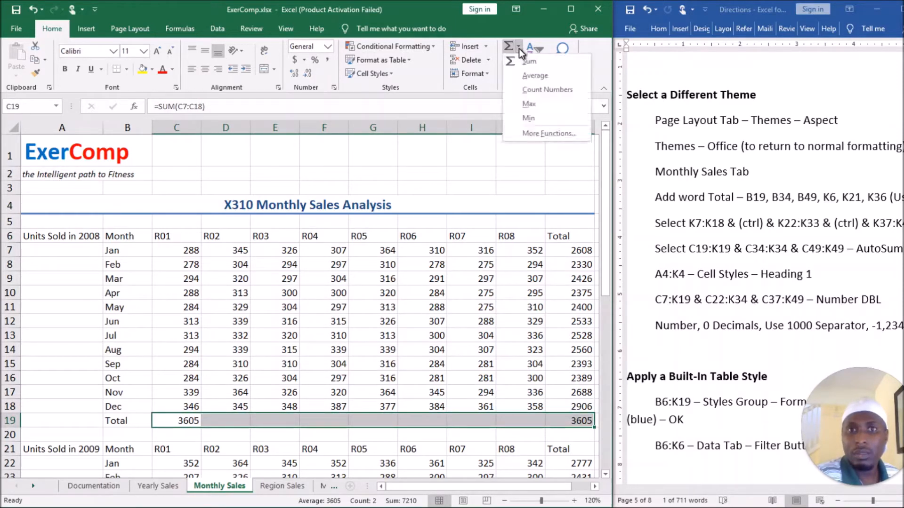
click(529, 60)
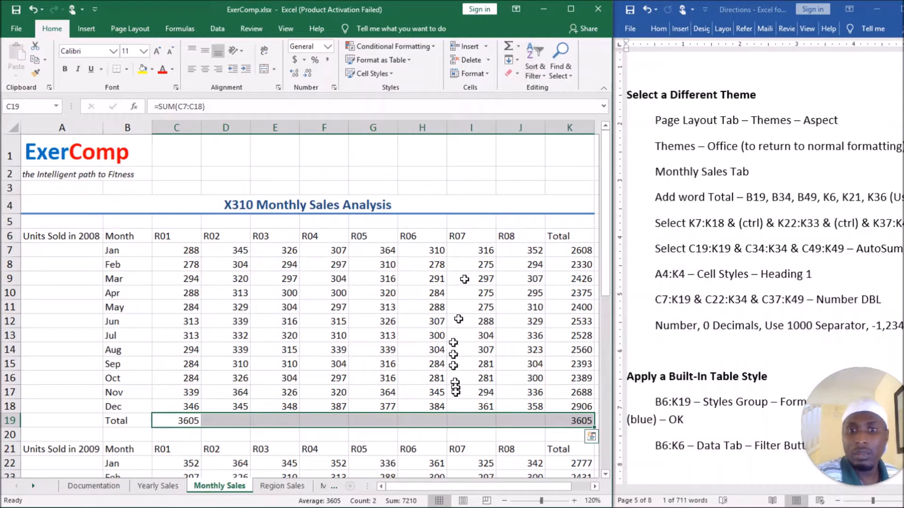
click(471, 420)
Total the R02 column in D19 with AutoSum and fill the SUM formula across the 2008 Total row to K19.
click(225, 421)
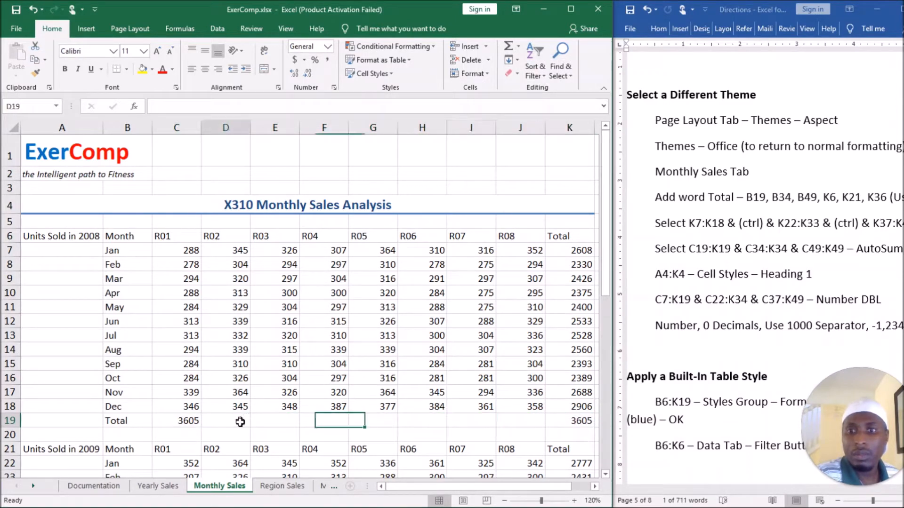
click(511, 46)
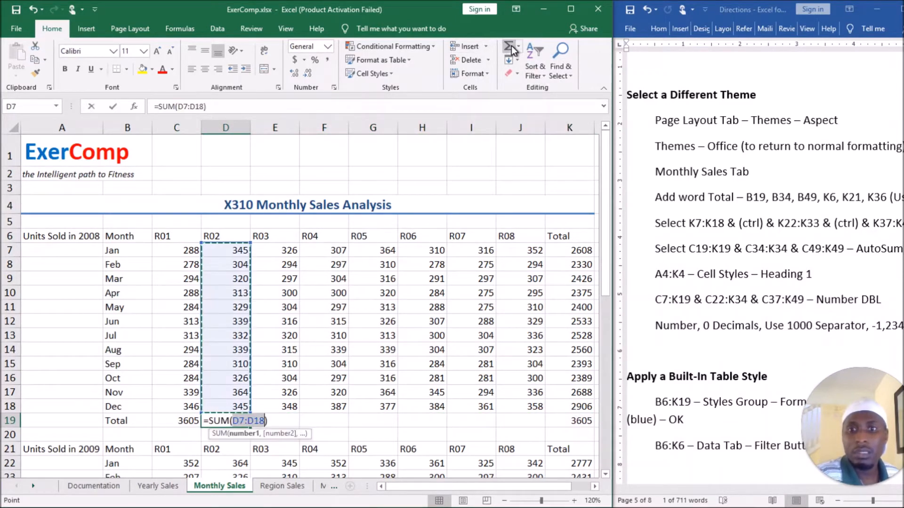
key(Return)
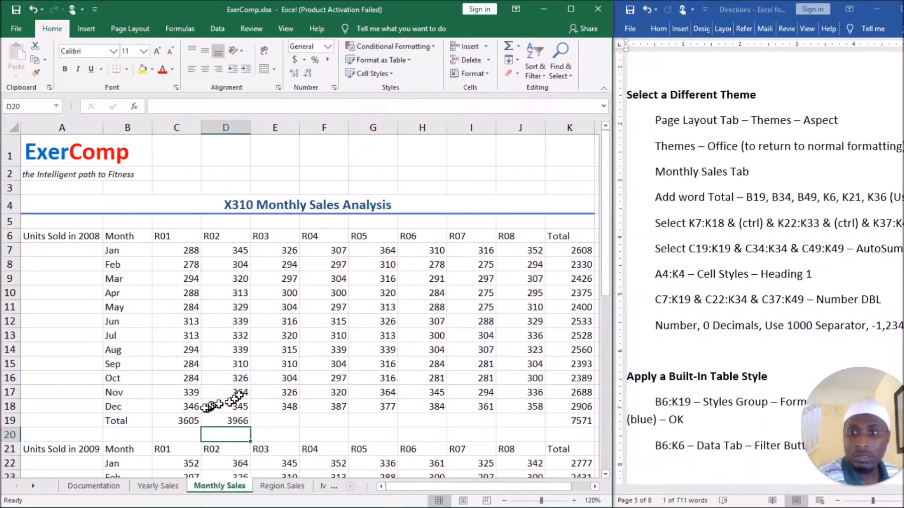
drag(181, 419, 571, 424)
Examine the SUM formulas in the 2008 Total row, in cells J19, I19, F19 and D19.
double_click(536, 421)
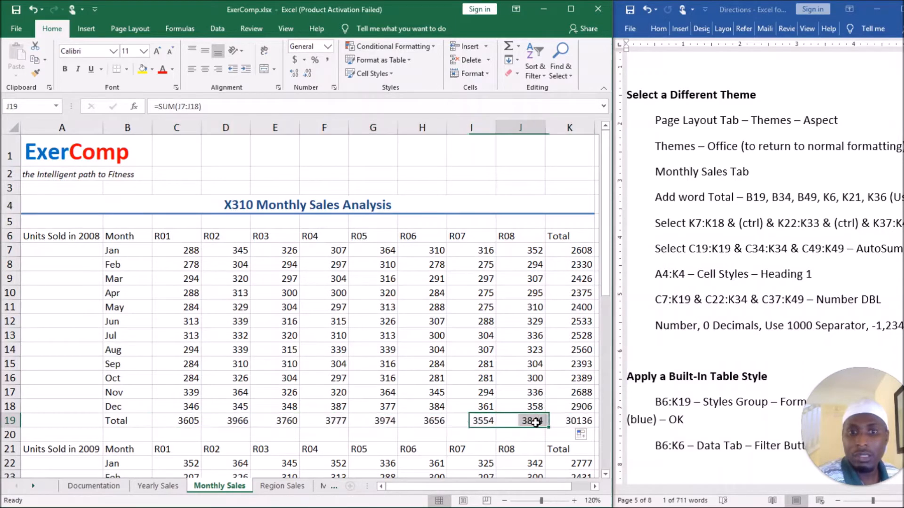
click(475, 425)
double_click(473, 425)
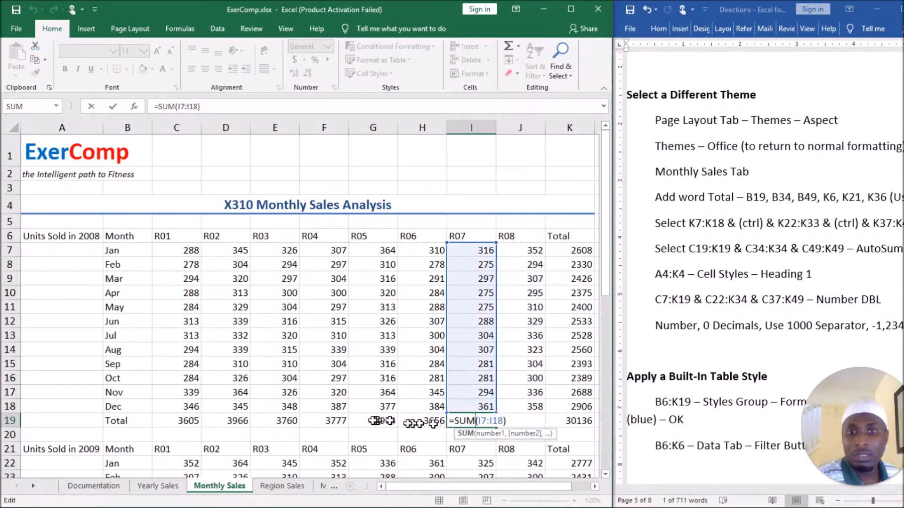
double_click(334, 421)
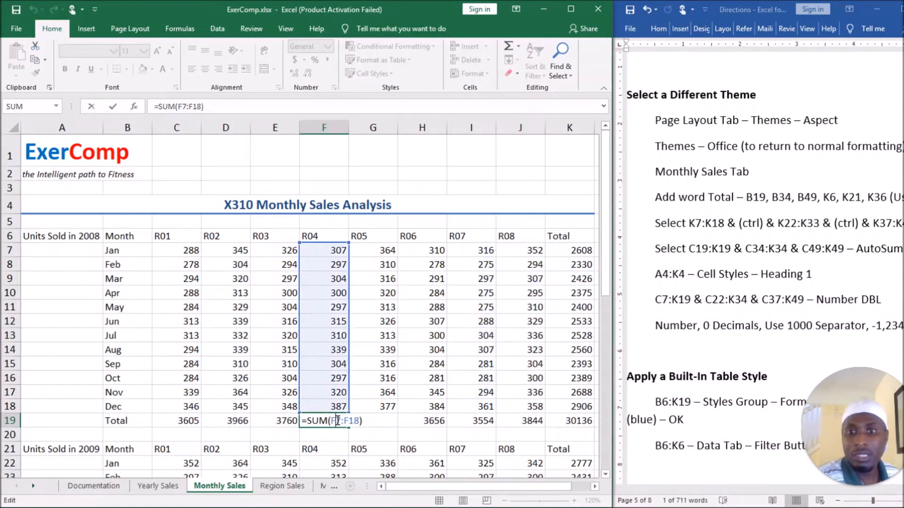
click(266, 419)
double_click(240, 420)
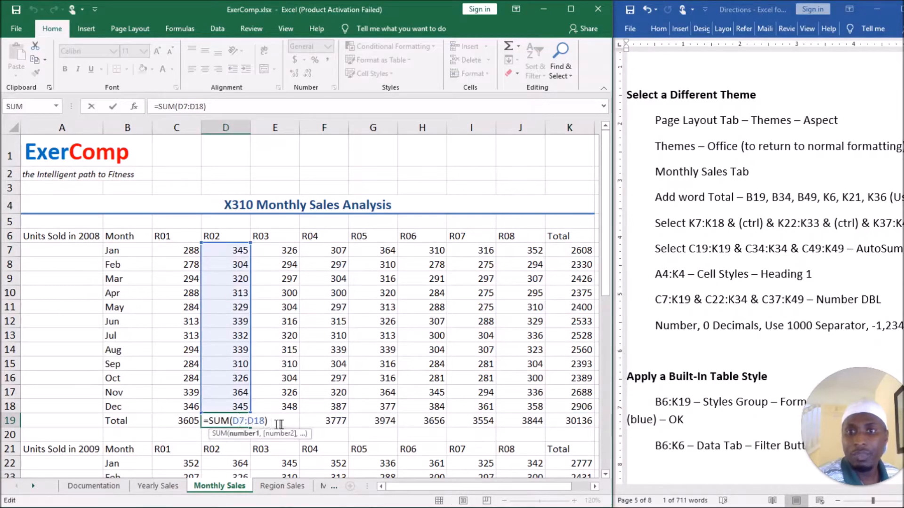
click(364, 378)
Total the 2009 R01 column in C34 with AutoSum and fill the formula across the row to K34.
scroll(387, 313, down, 3)
scroll(387, 314, down, 2)
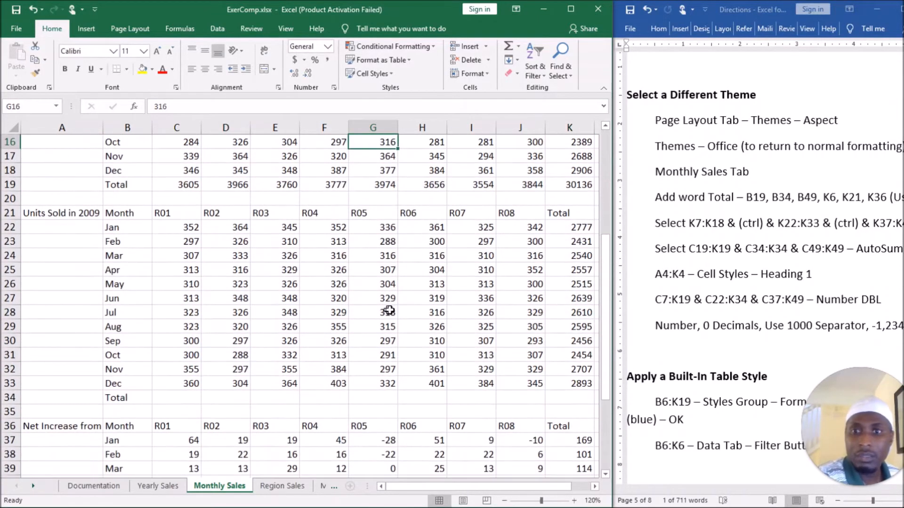
click(176, 400)
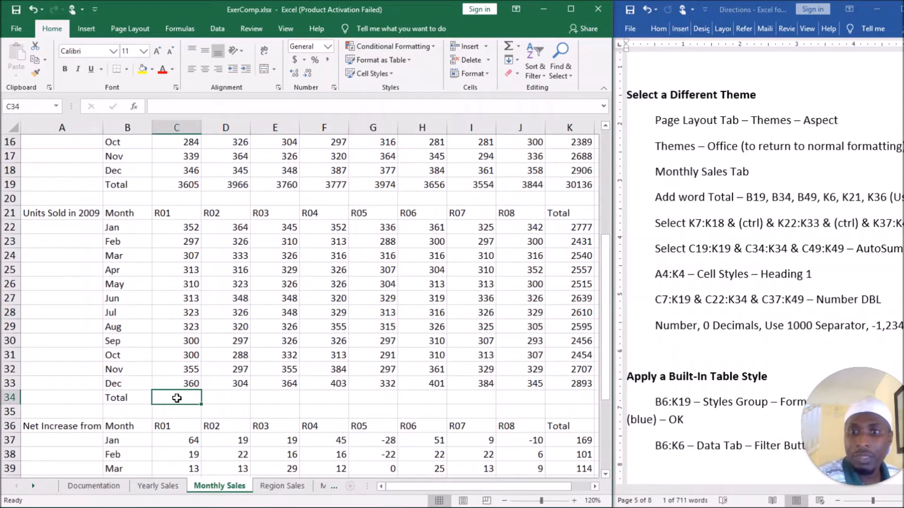
click(509, 47)
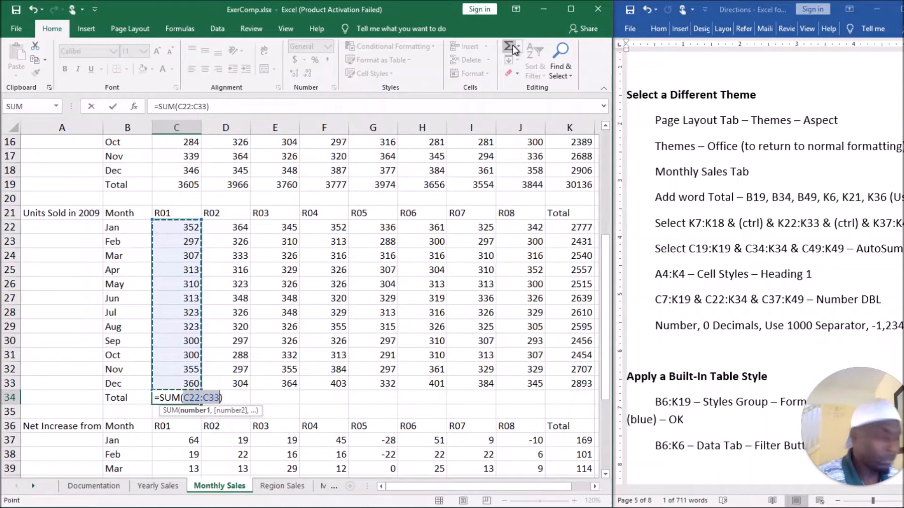
key(Return)
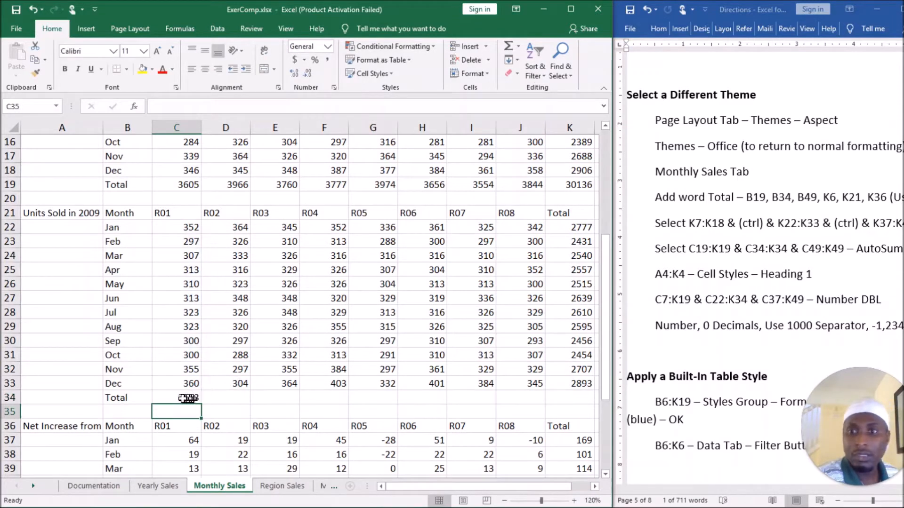
click(190, 401)
drag(201, 404, 585, 412)
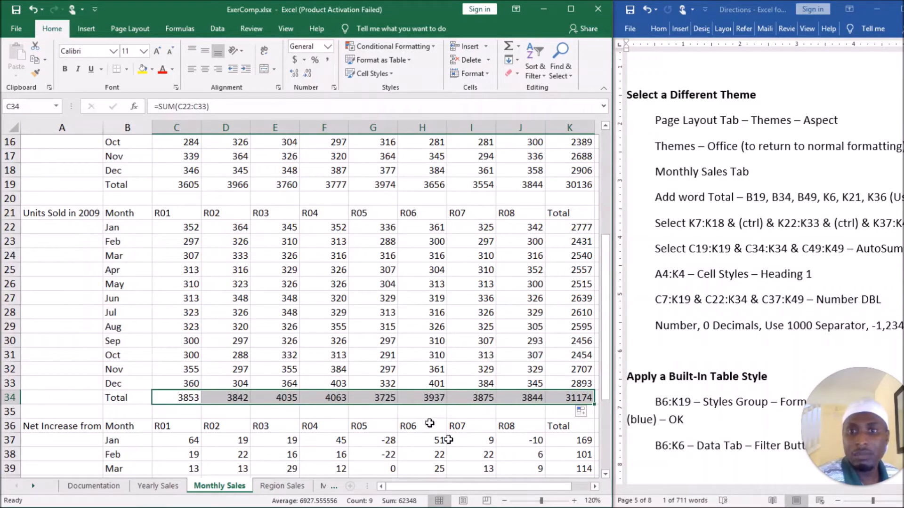
Total the Net Increase table's R01 column in C49 with AutoSum and fill the formula across to K49.
scroll(413, 323, down, 6)
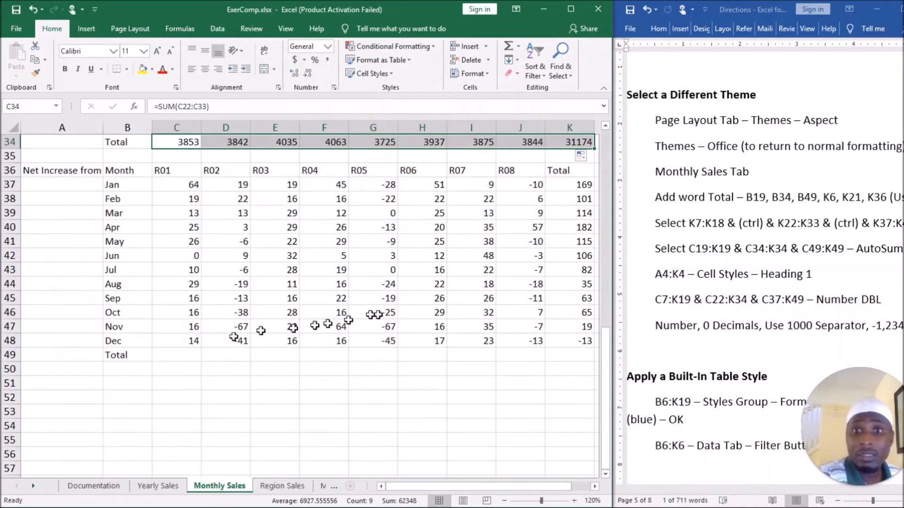
click(181, 354)
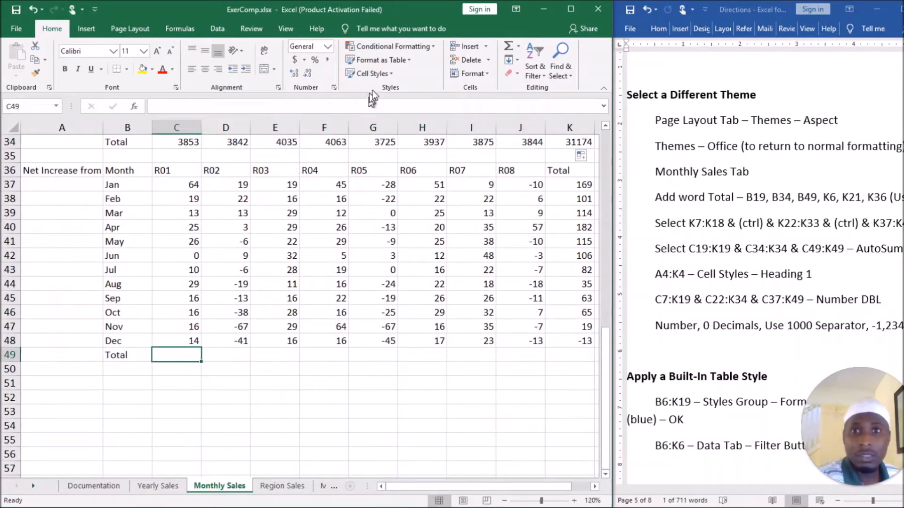
click(509, 47)
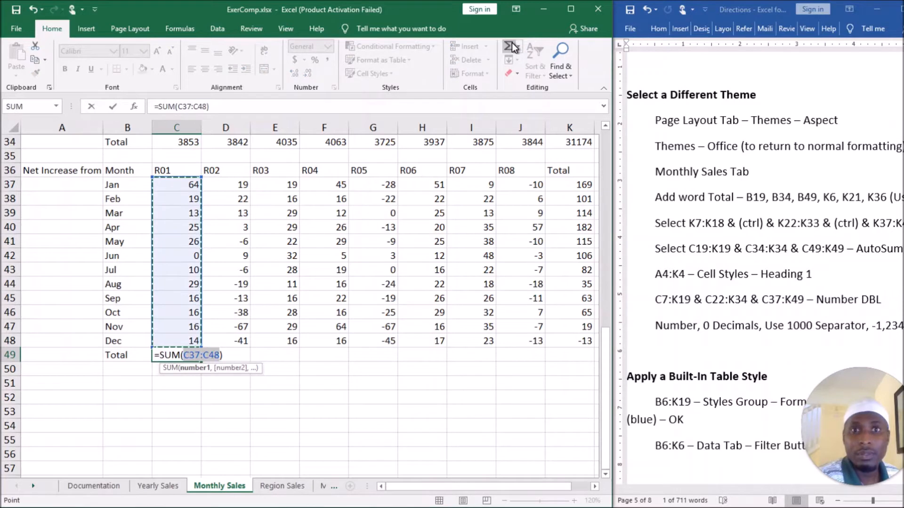
key(Return)
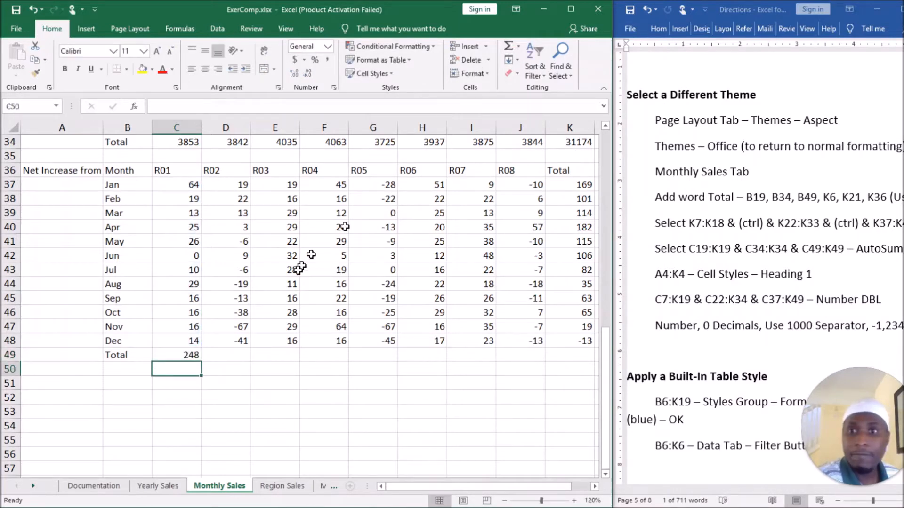
click(192, 356)
drag(200, 362, 587, 367)
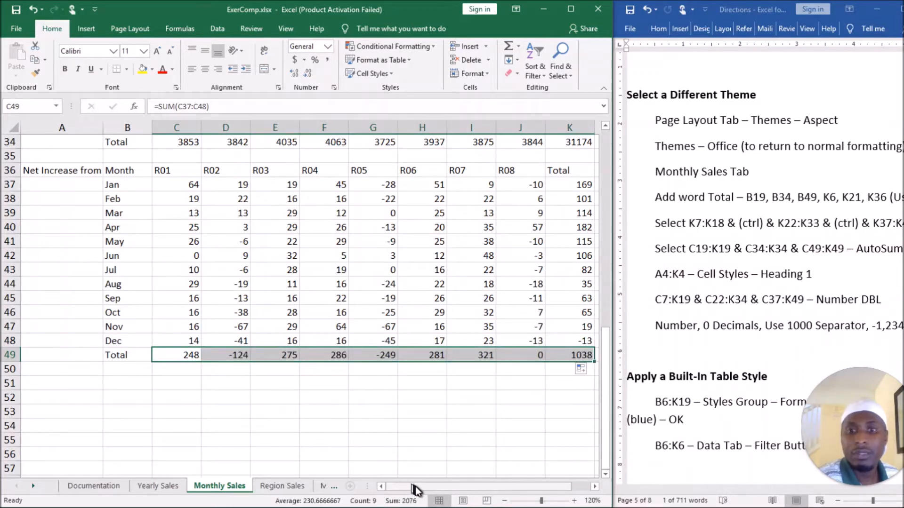
Apply the Heading 1 cell style to the X310 Monthly Sales Analysis title in A4:K4.
scroll(476, 342, up, 2)
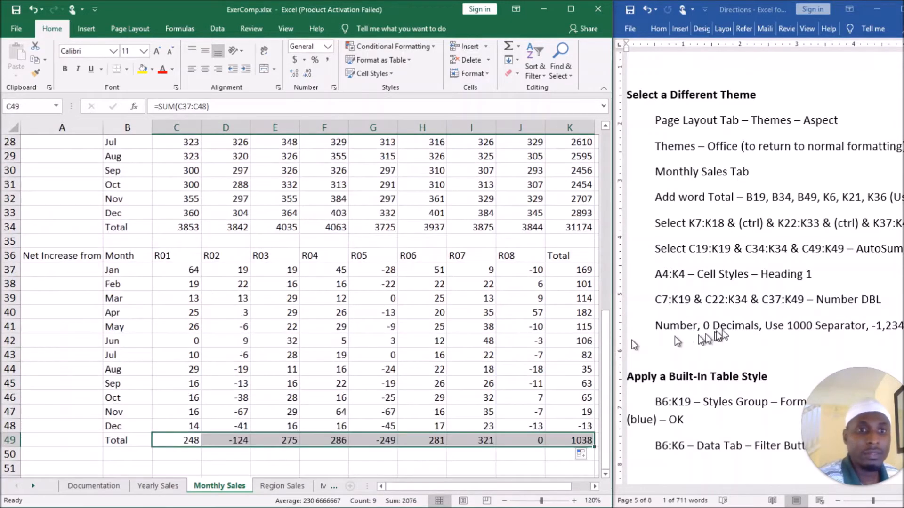
click(811, 250)
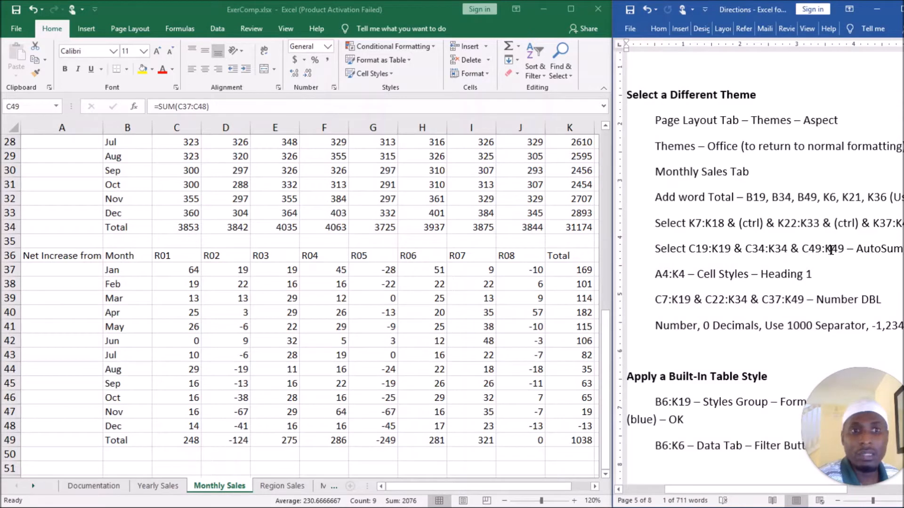
triple_click(665, 278)
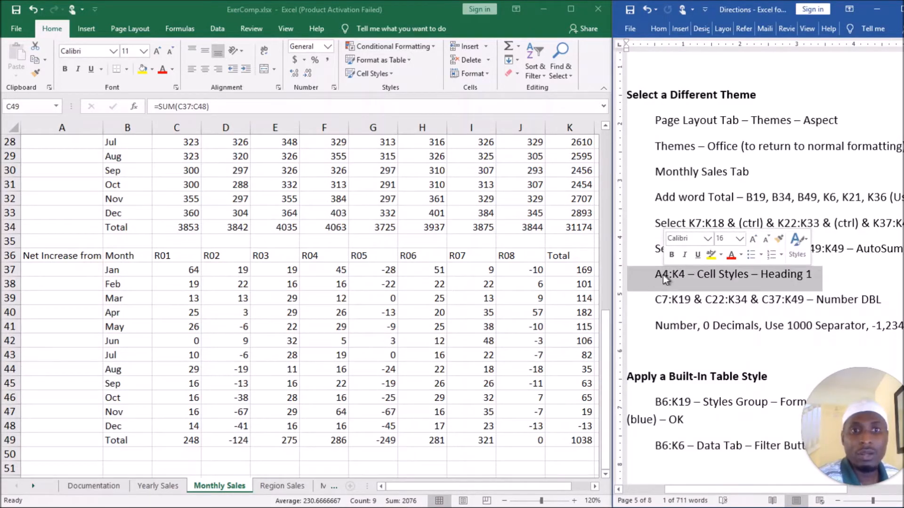
scroll(501, 323, up, 8)
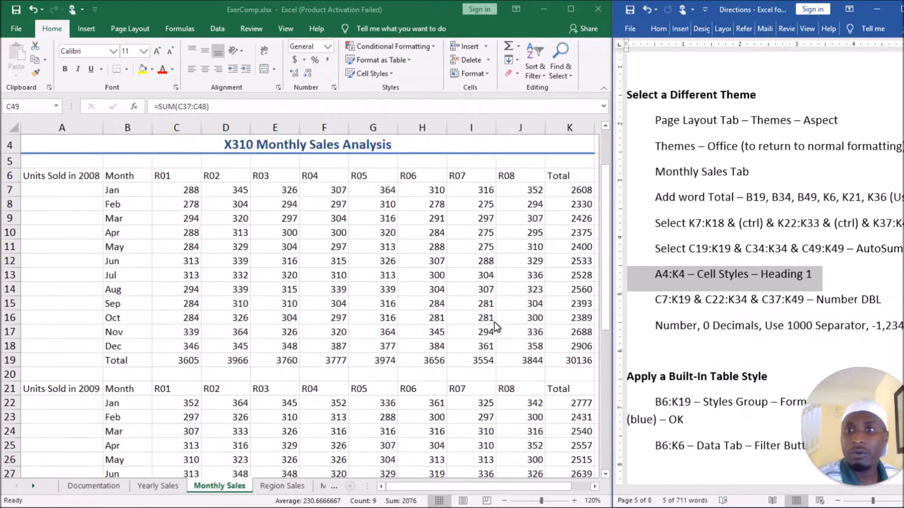
scroll(494, 322, up, 1)
scroll(494, 322, down, 1)
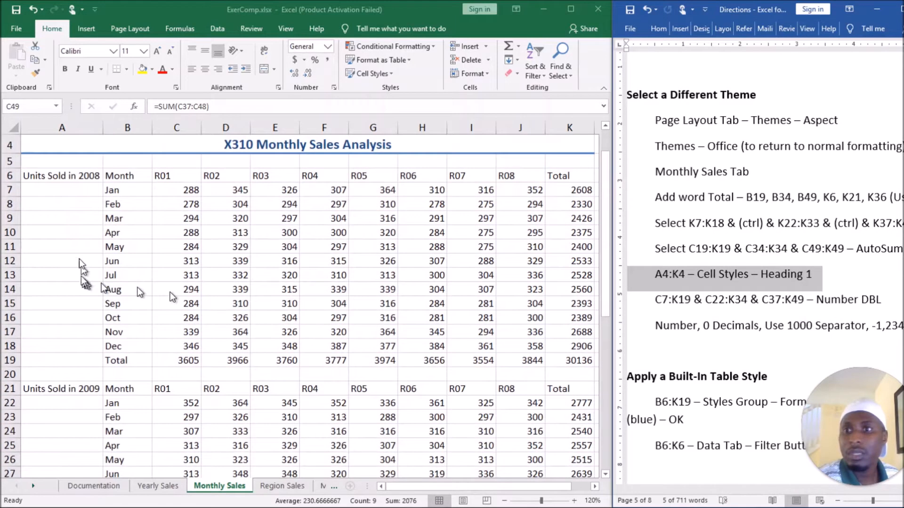
scroll(84, 234, up, 1)
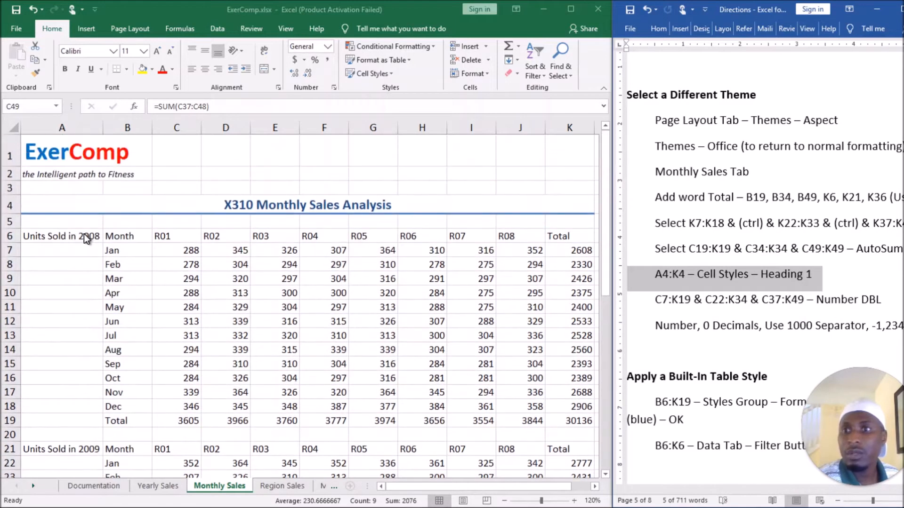
click(48, 204)
click(50, 204)
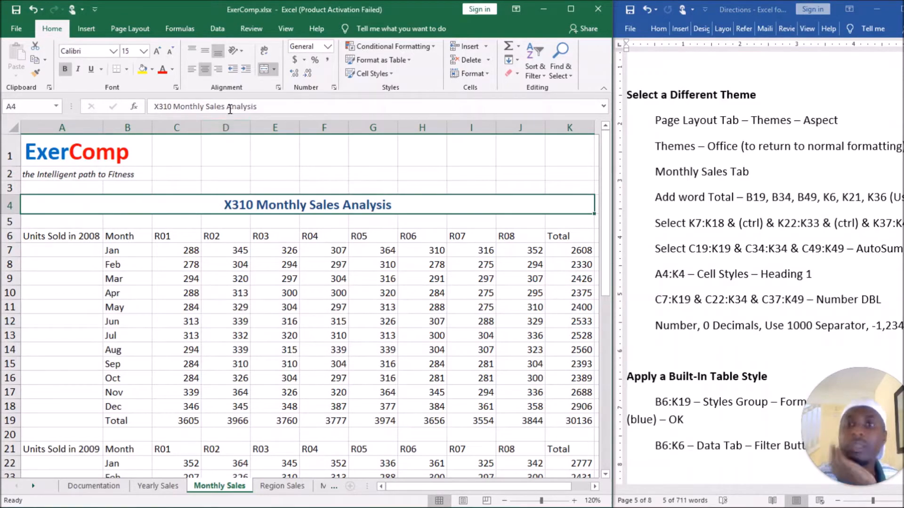
click(392, 75)
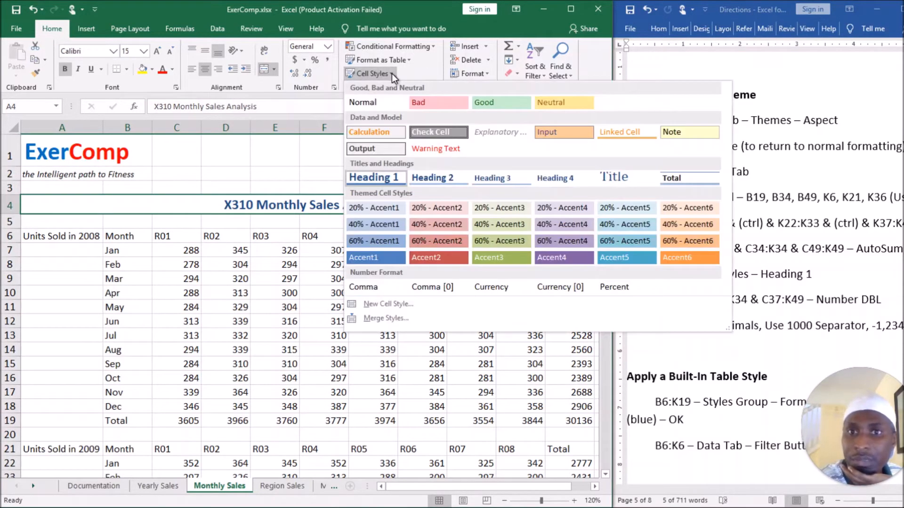
click(385, 178)
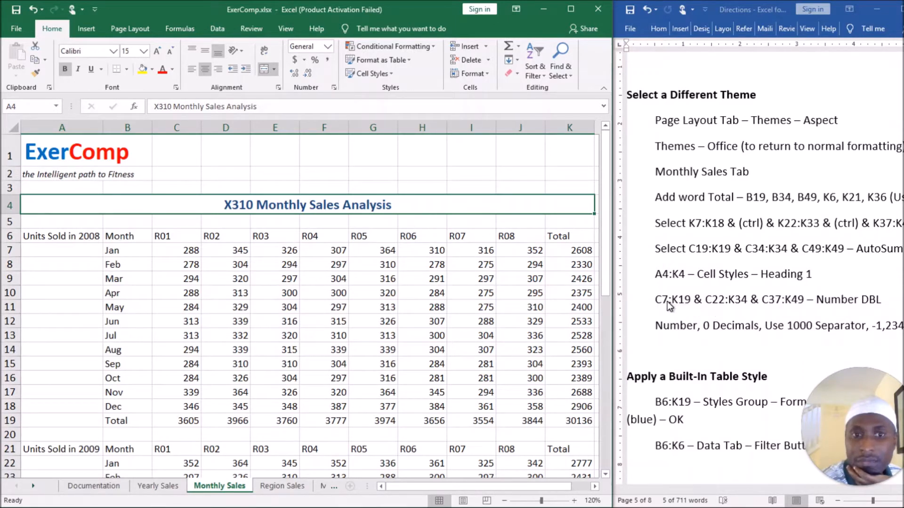
Format C7:K18 of the 2008 table as Number with 0 decimals, the 1000 separator and the -1,234 negative style.
click(174, 251)
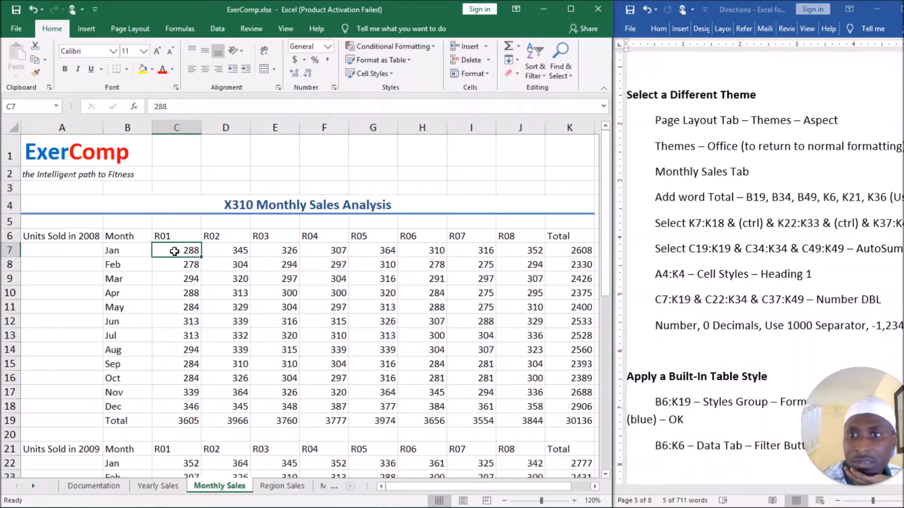
drag(174, 251, 573, 405)
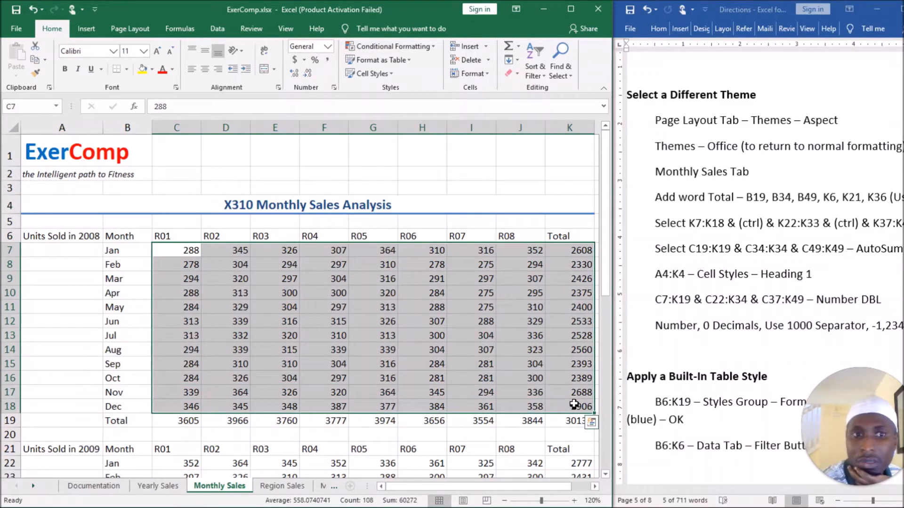
click(335, 89)
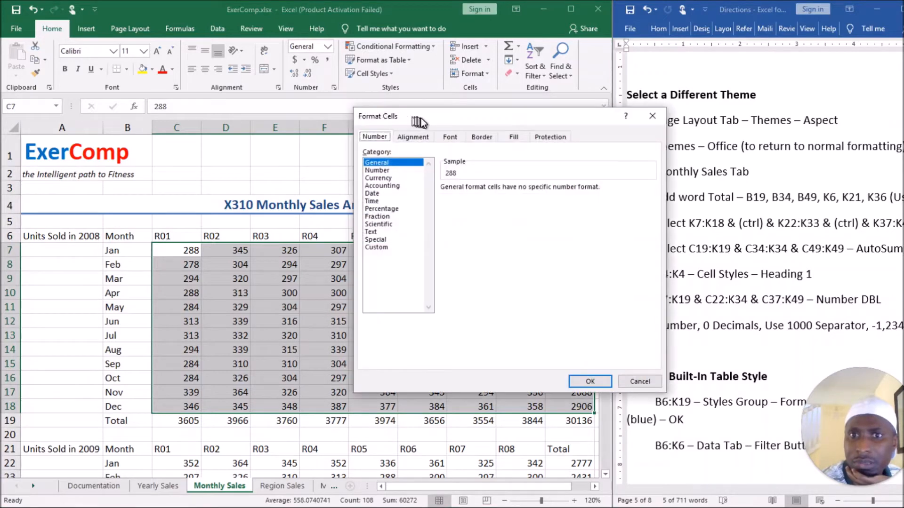
drag(341, 105, 315, 94)
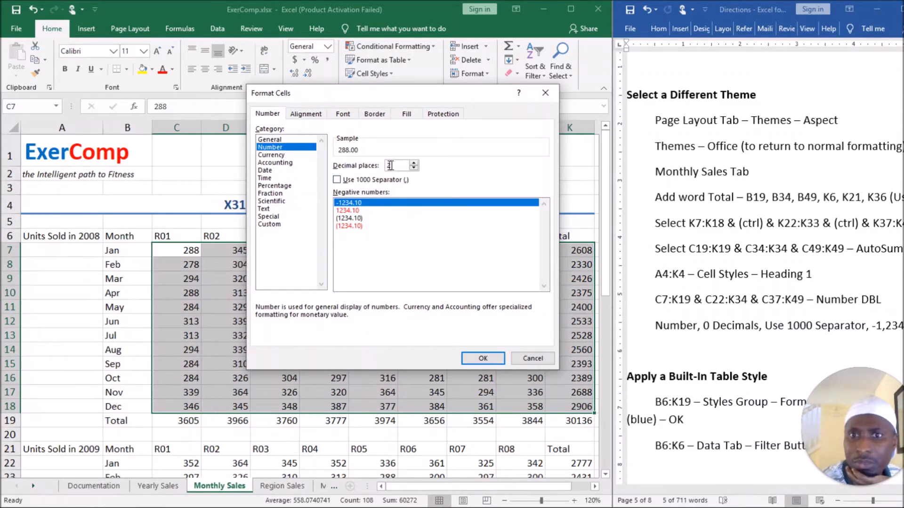
text(0)
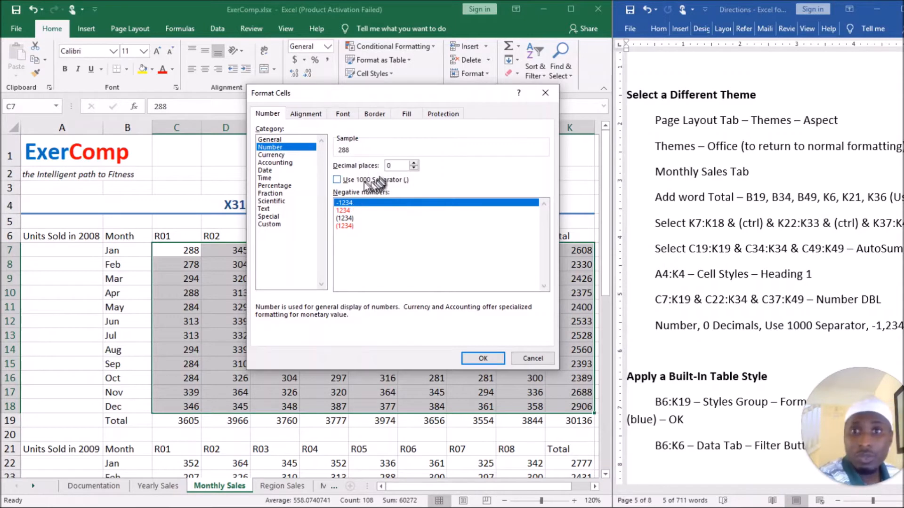
click(337, 180)
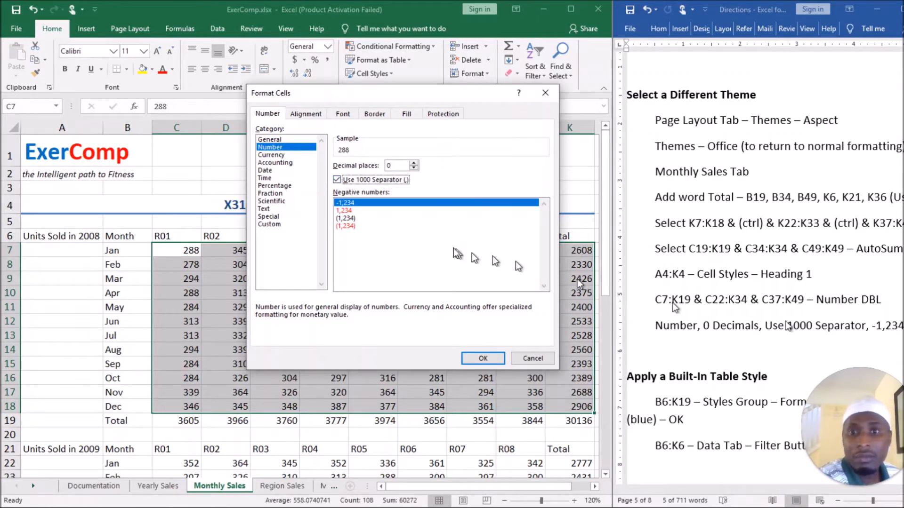
click(351, 204)
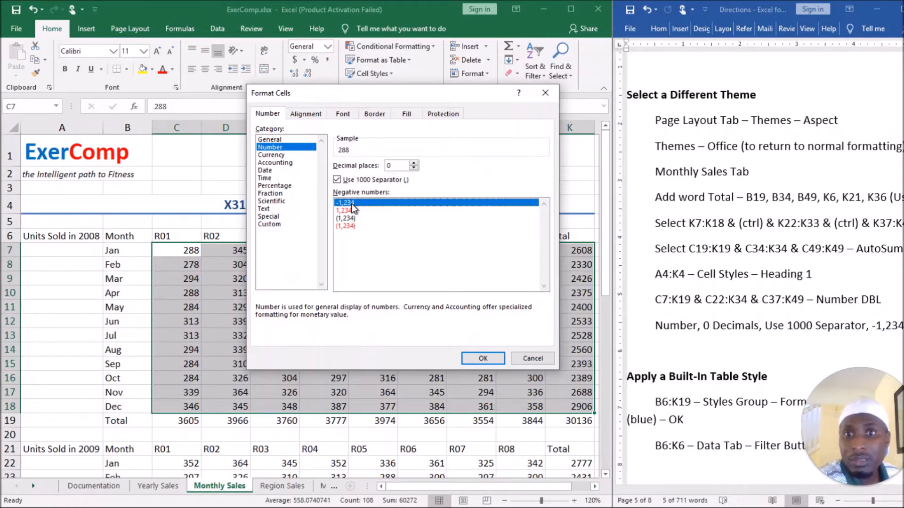
click(483, 358)
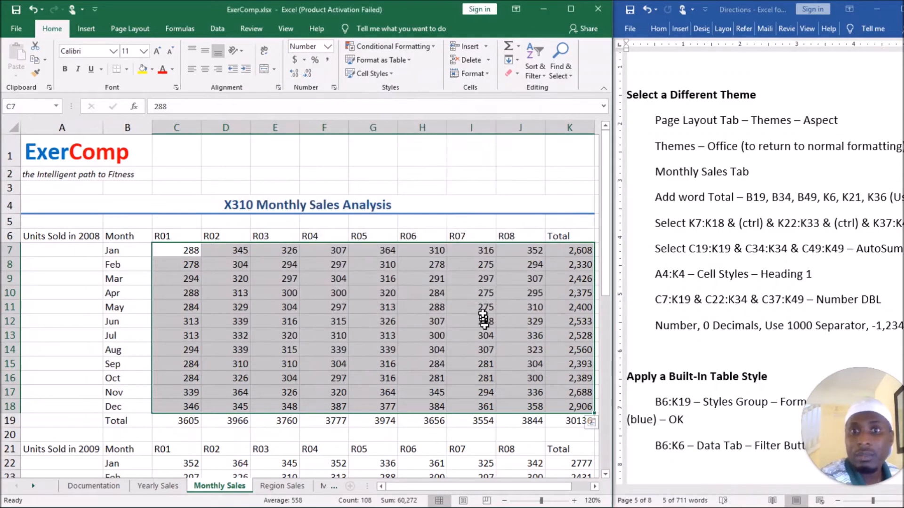
Copy the number format of C7:K18 to the 2009 table's range C22:K33 with Format Painter.
scroll(475, 335, down, 1)
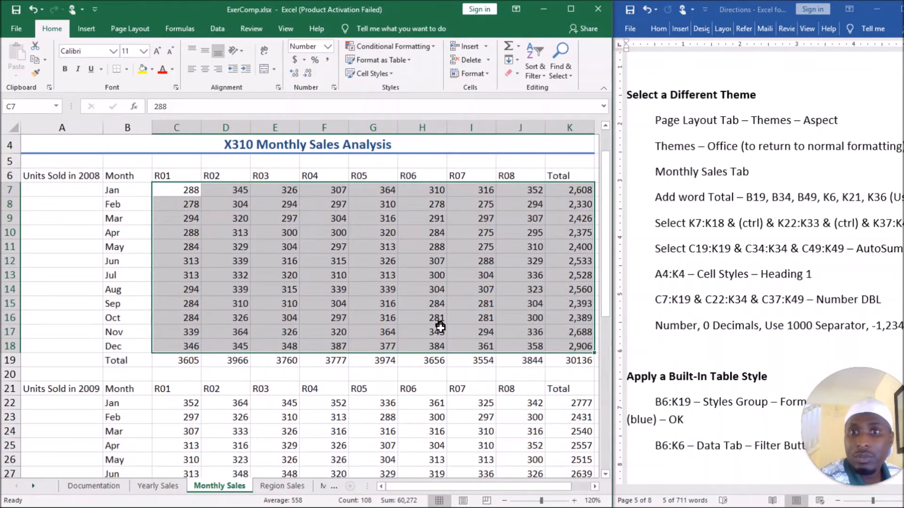
scroll(440, 327, down, 1)
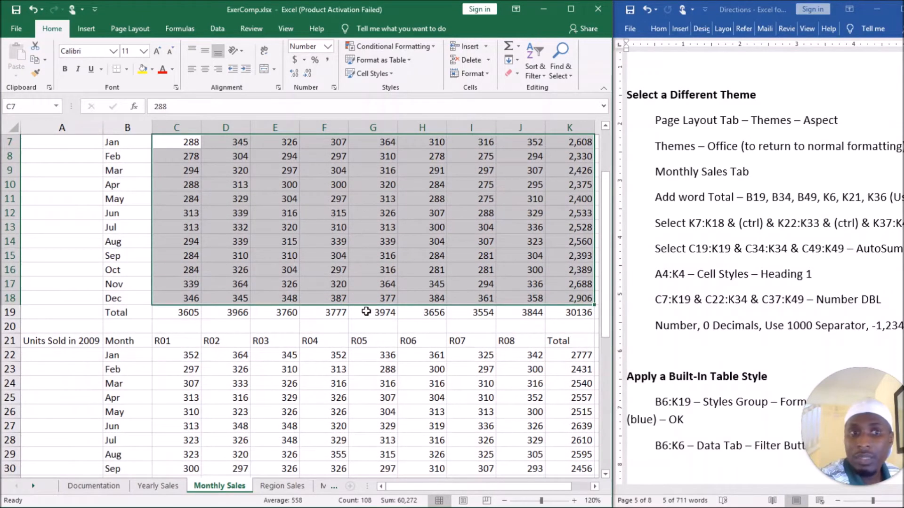
scroll(367, 311, up, 1)
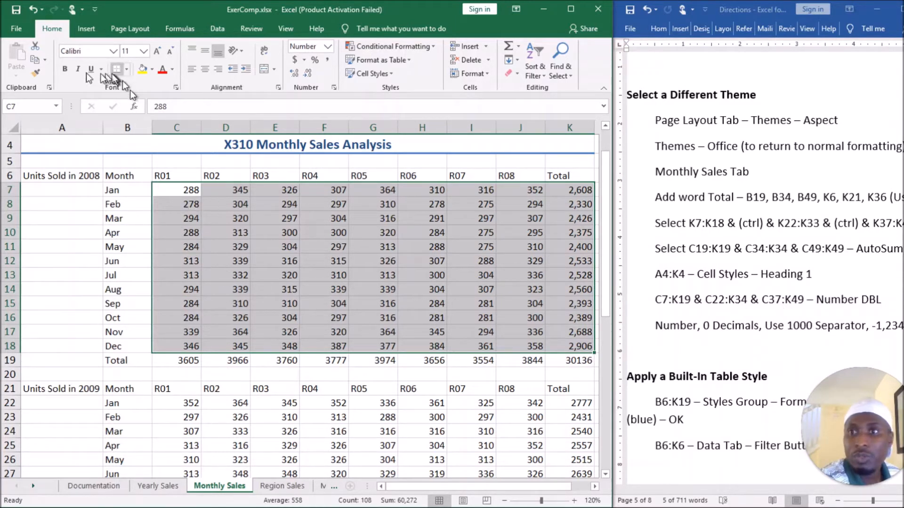
click(35, 75)
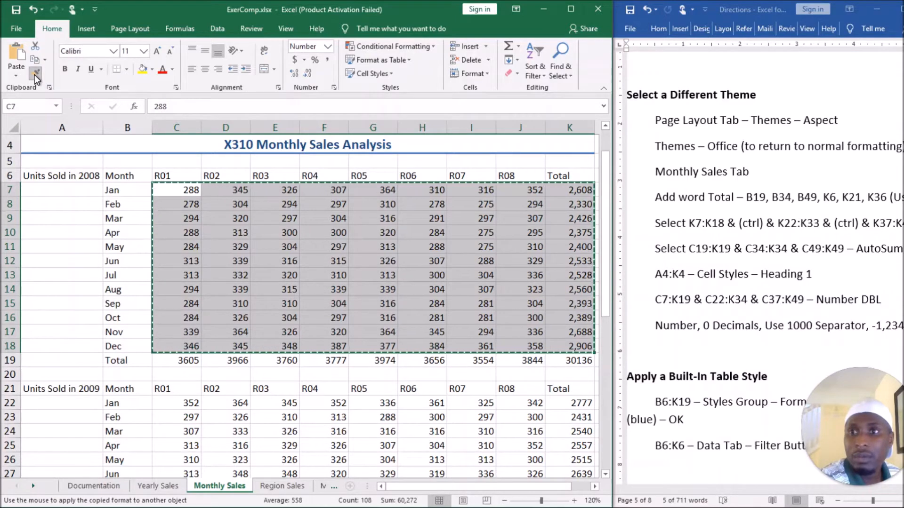
scroll(260, 258, down, 3)
mouse_move(179, 266)
mouse_down()
mouse_move(348, 341)
mouse_move(535, 395)
mouse_move(578, 426)
mouse_move(576, 435)
mouse_move(575, 424)
mouse_up()
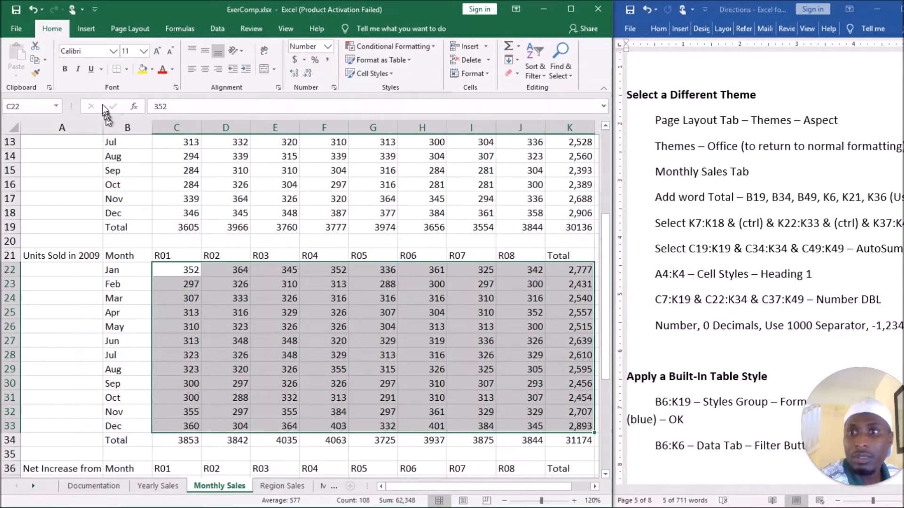
Copy the number format of C22:K33 to the Net Increase table's range C37:K48 with Format Painter.
click(35, 73)
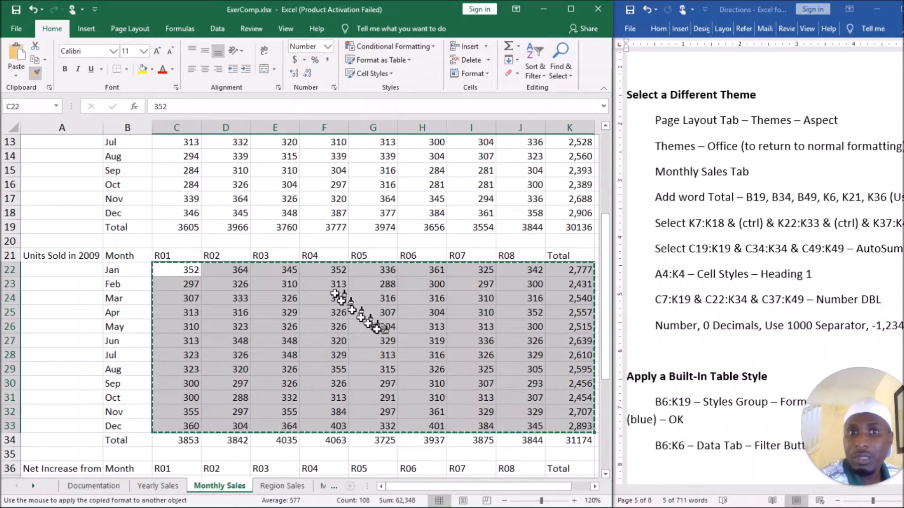
scroll(390, 347, down, 5)
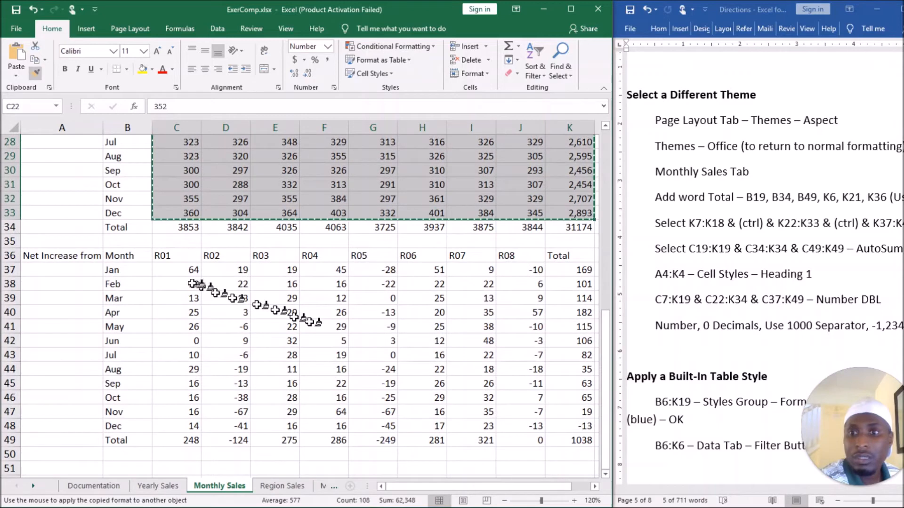
mouse_move(174, 268)
mouse_down()
mouse_move(426, 372)
mouse_move(572, 413)
mouse_move(583, 426)
mouse_up()
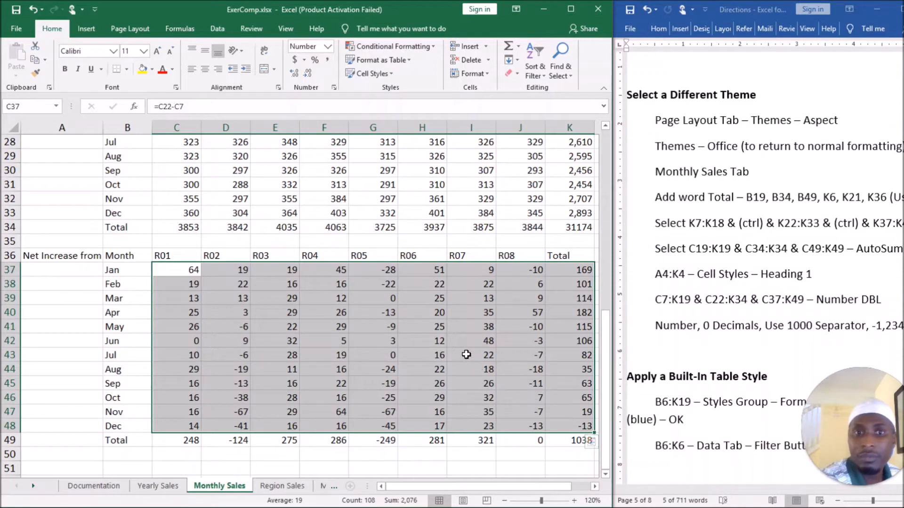
click(545, 283)
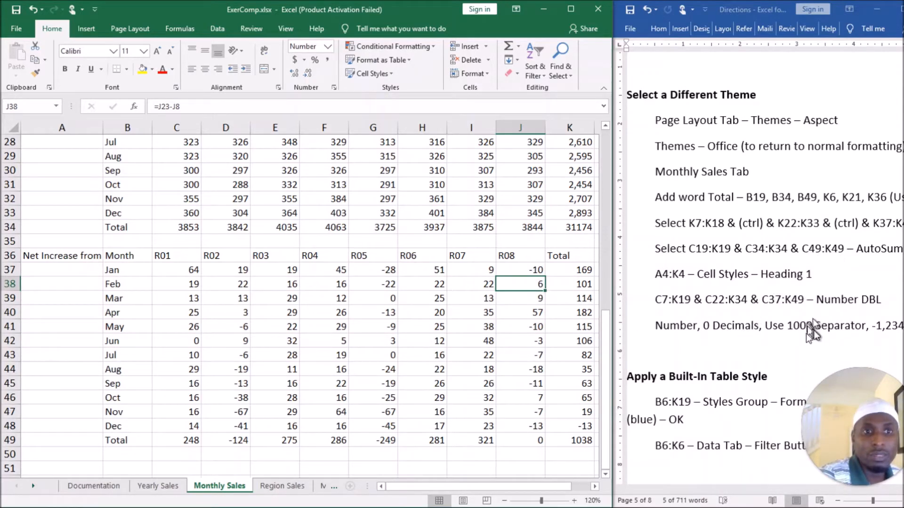
scroll(724, 379, down, 3)
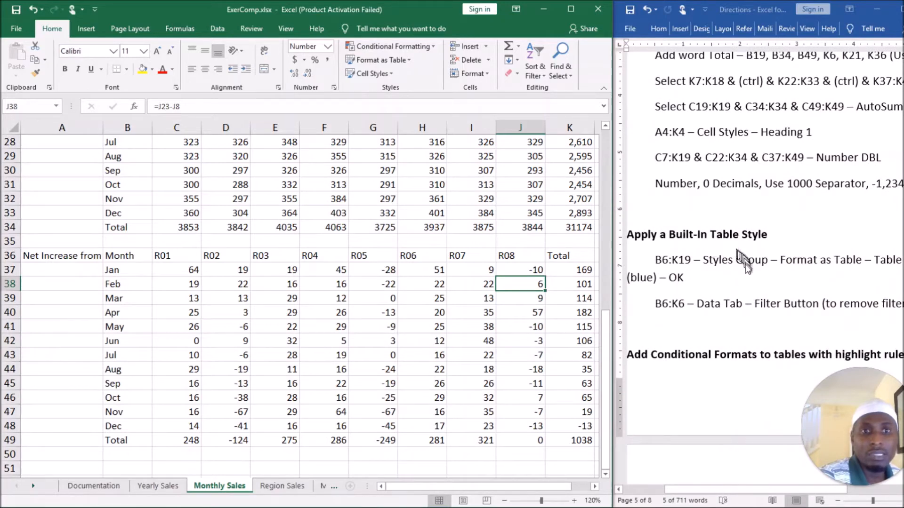
scroll(532, 282, up, 5)
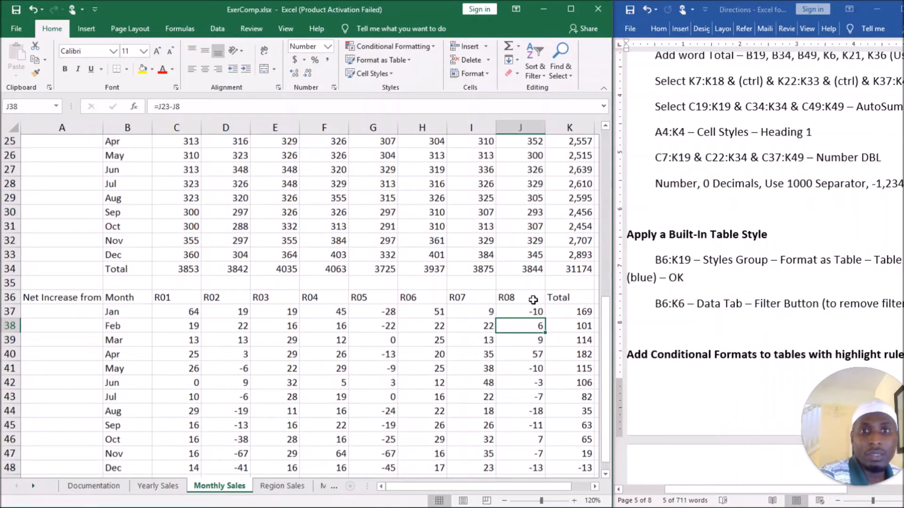
scroll(532, 299, up, 3)
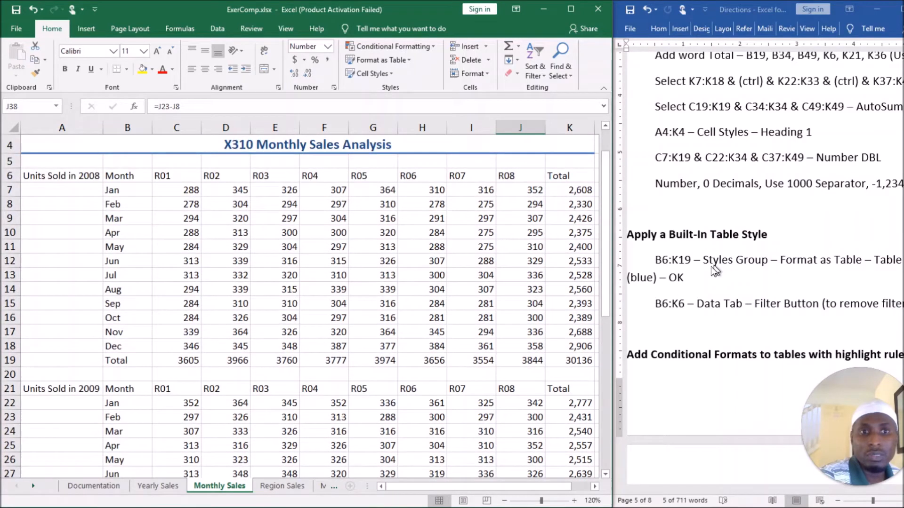
scroll(532, 311, up, 1)
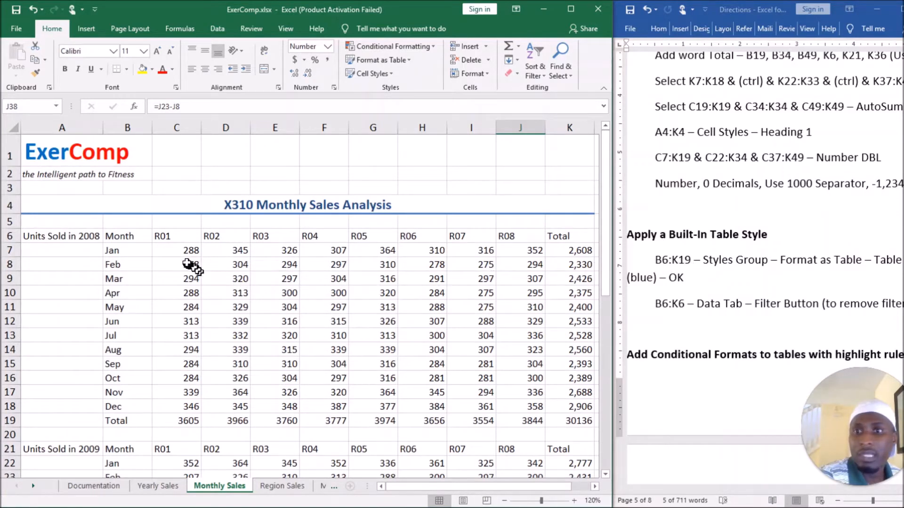
click(130, 250)
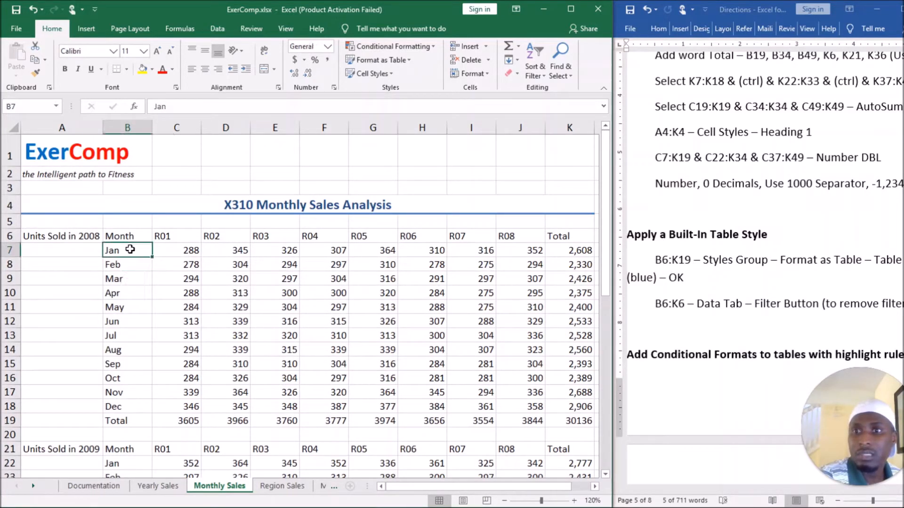
drag(131, 250, 576, 420)
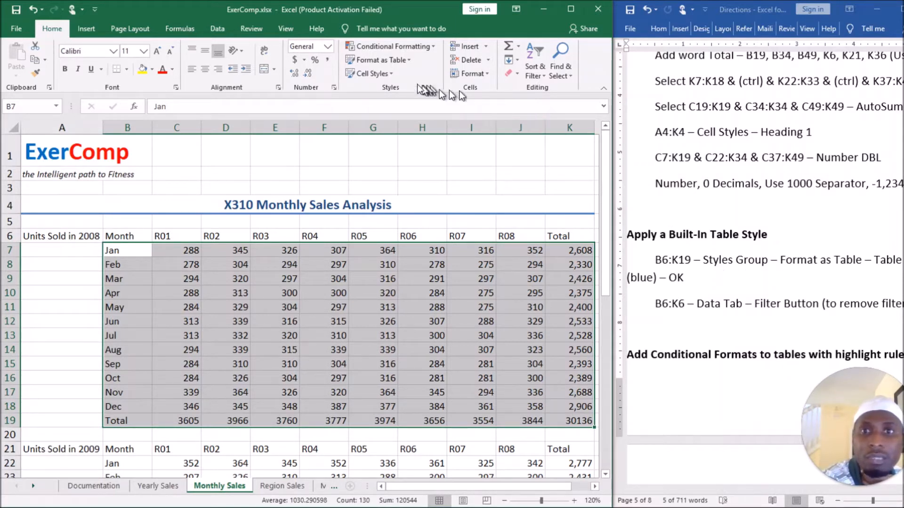
click(409, 61)
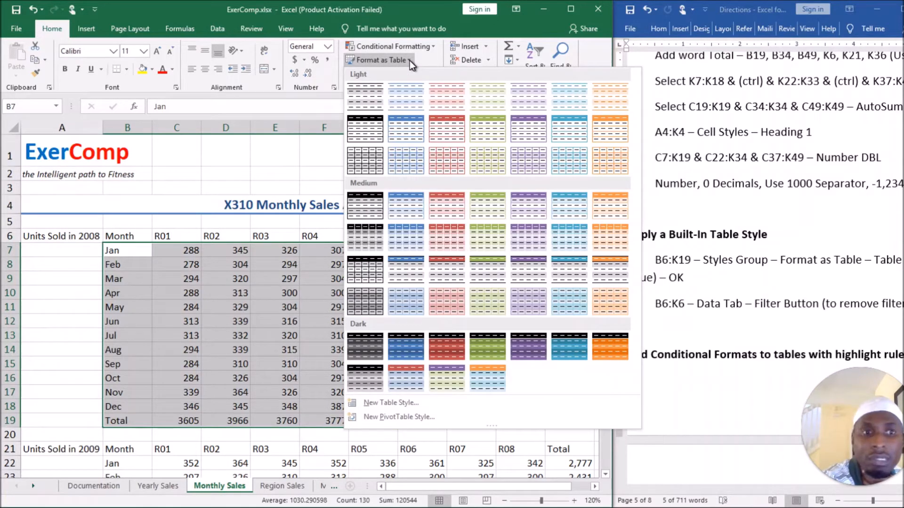
click(410, 60)
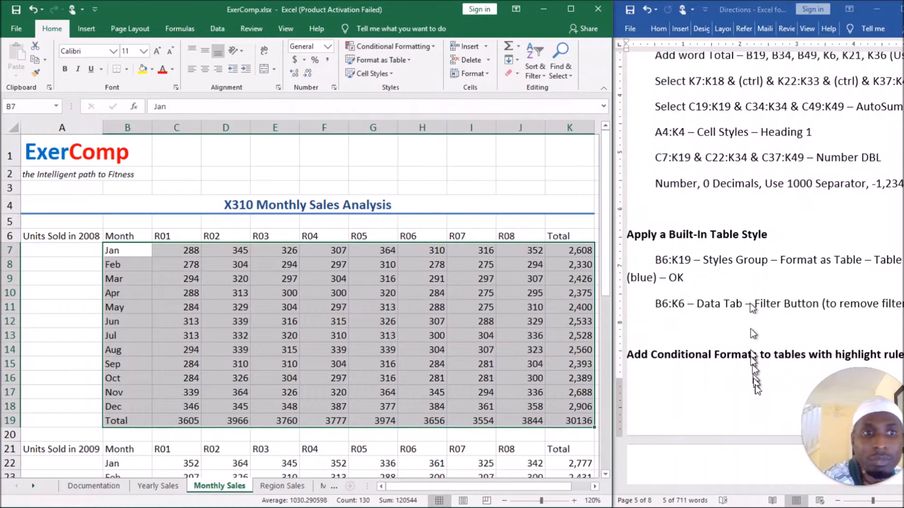
click(679, 496)
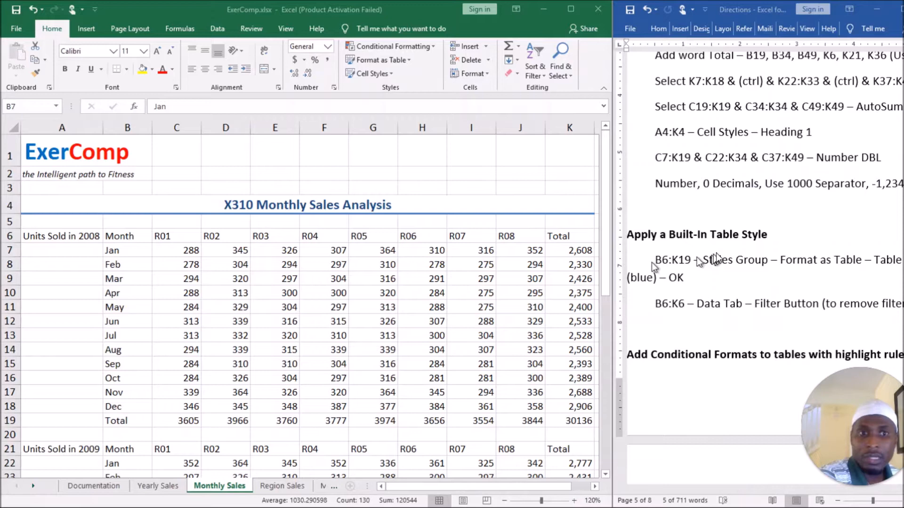
Follow the built-in table style directions and try to format B7:K19 as a table with headers in the first blue Medium style.
click(186, 249)
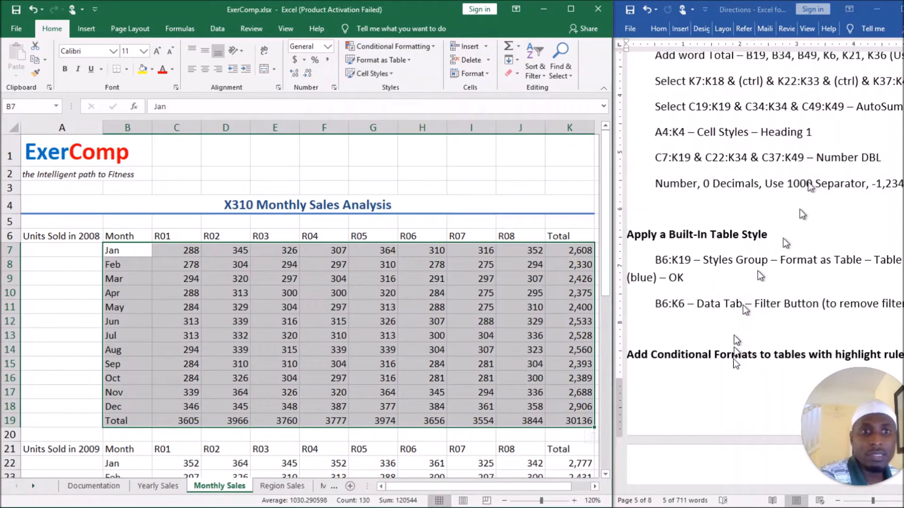
click(697, 488)
mouse_move(697, 490)
mouse_down()
mouse_move(756, 495)
mouse_move(735, 493)
mouse_up()
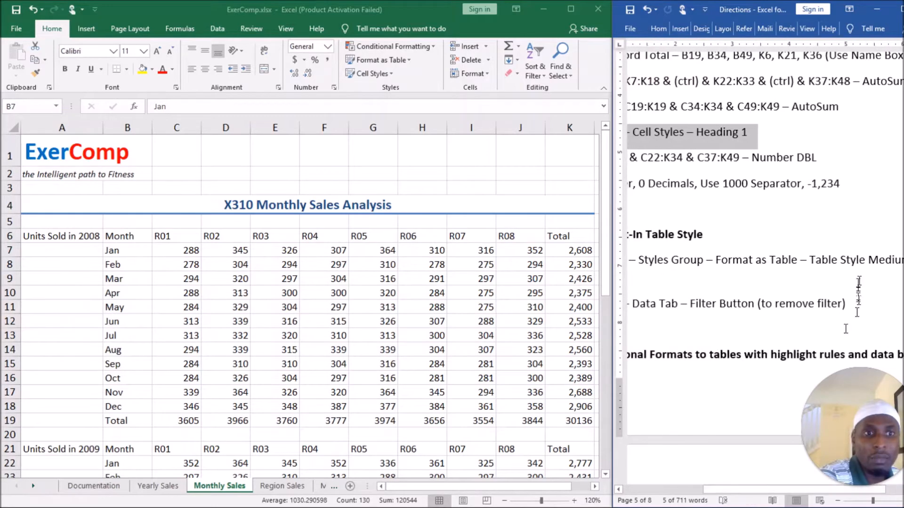
triple_click(866, 265)
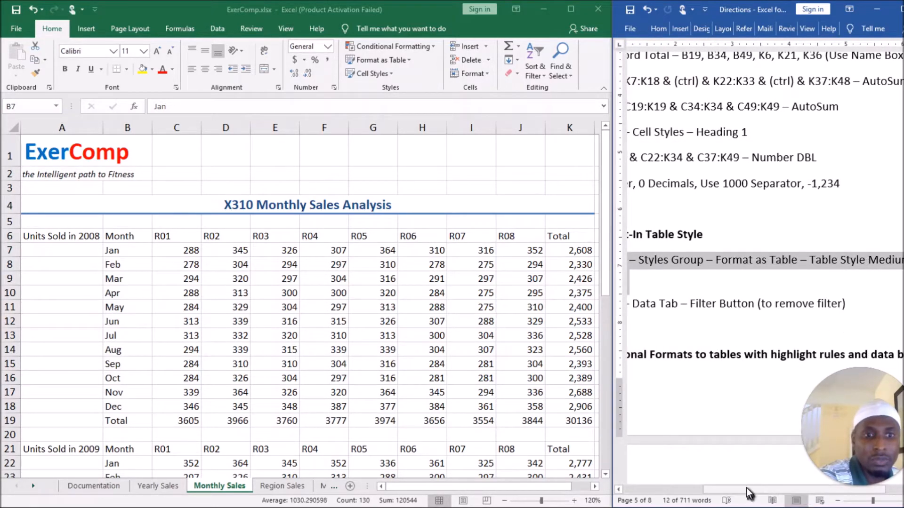
drag(748, 494, 705, 500)
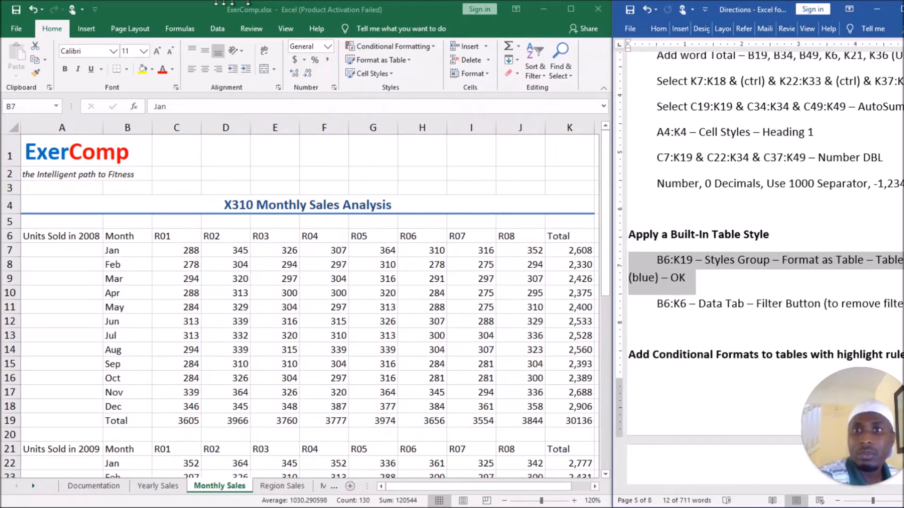
click(191, 7)
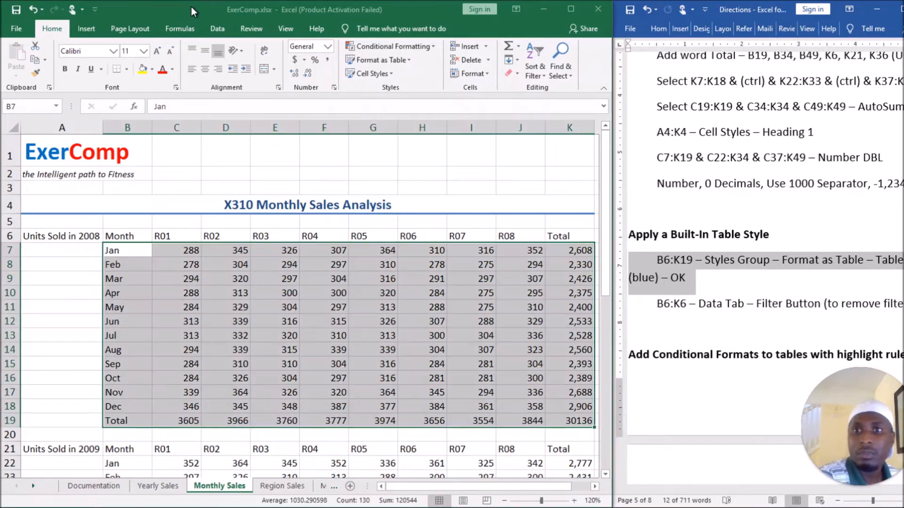
click(391, 74)
click(392, 74)
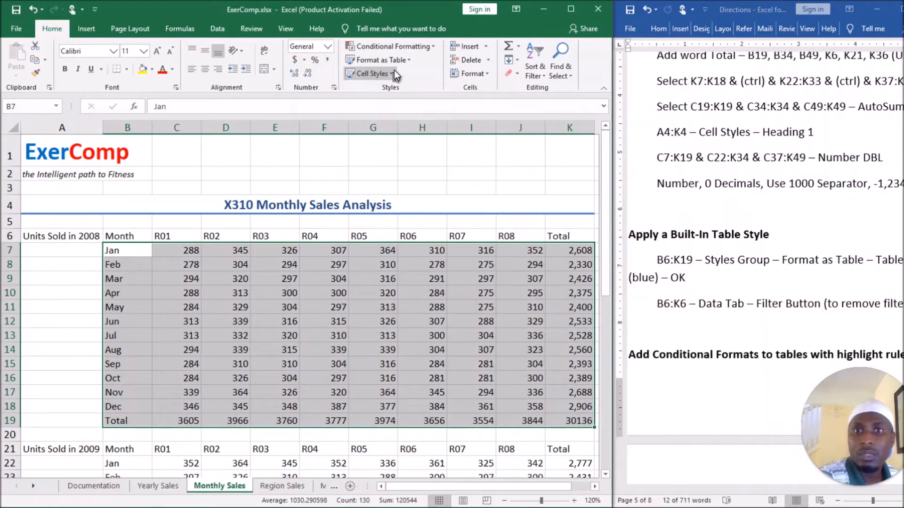
click(407, 59)
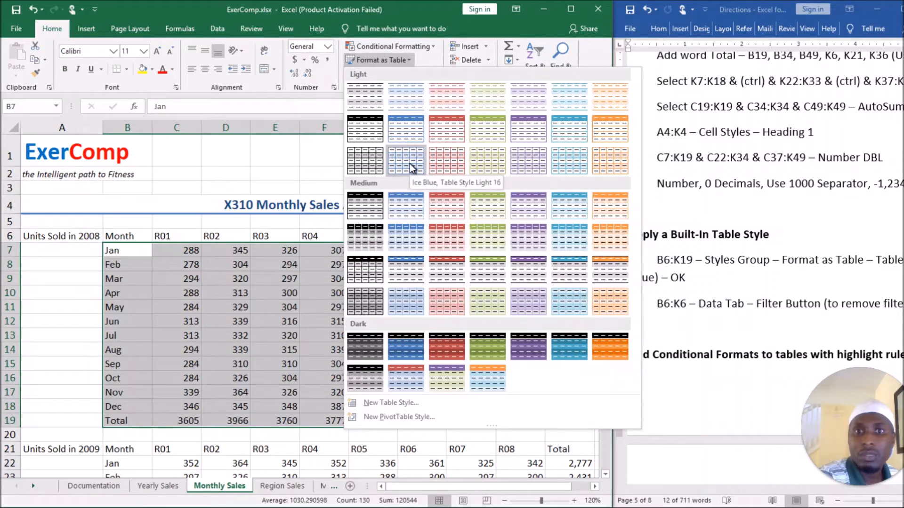
click(404, 207)
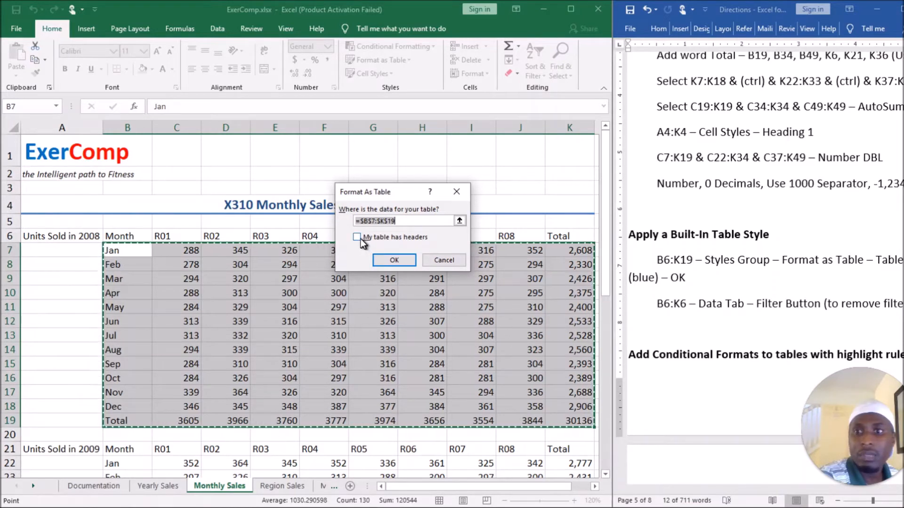
click(357, 237)
click(357, 238)
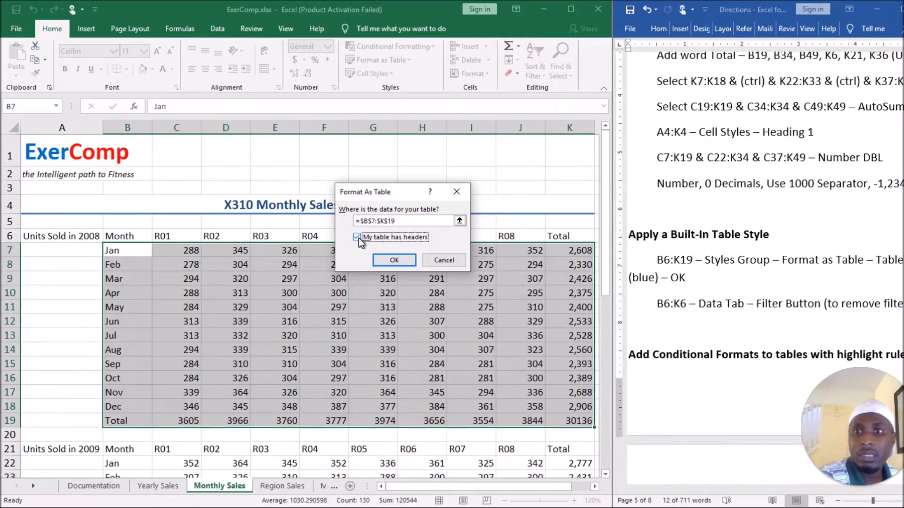
click(395, 259)
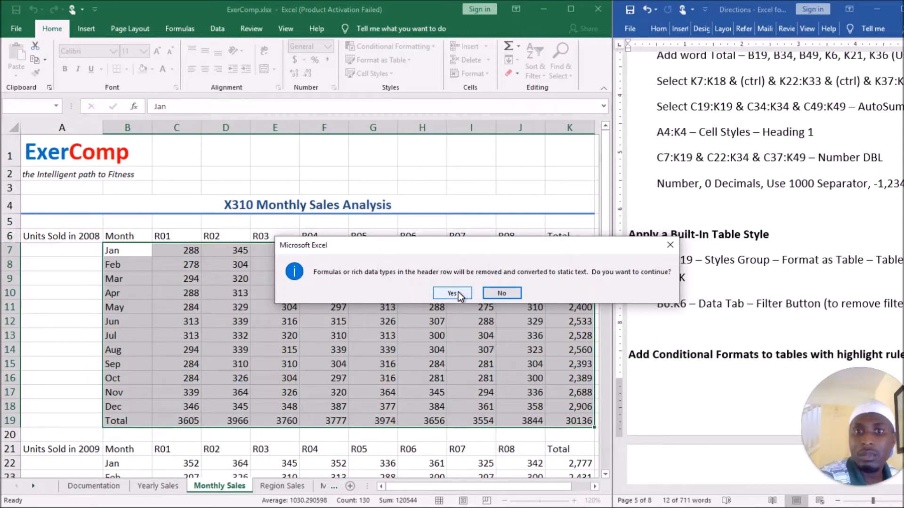
click(451, 292)
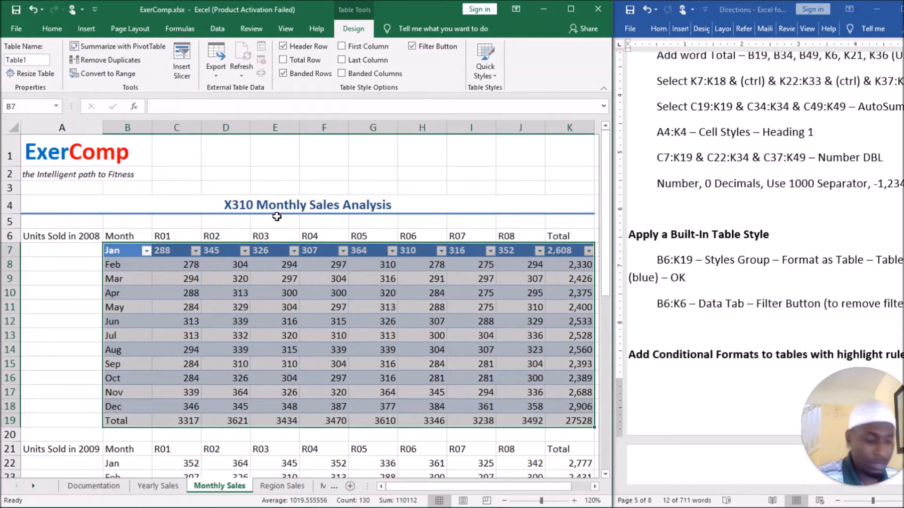
Undo the table formatting of B7:K19 and try the same blue Medium table style again without the headers option.
key(ctrl+z)
key(ctrl+z)
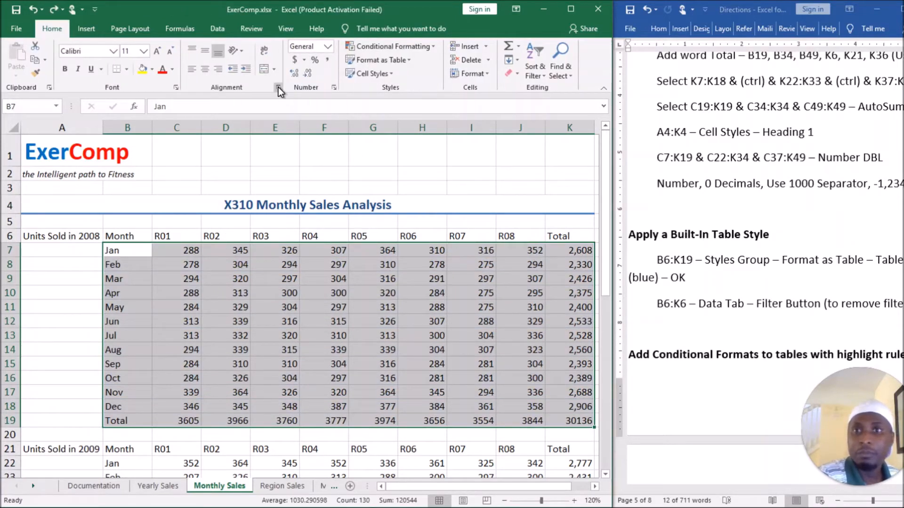
click(402, 61)
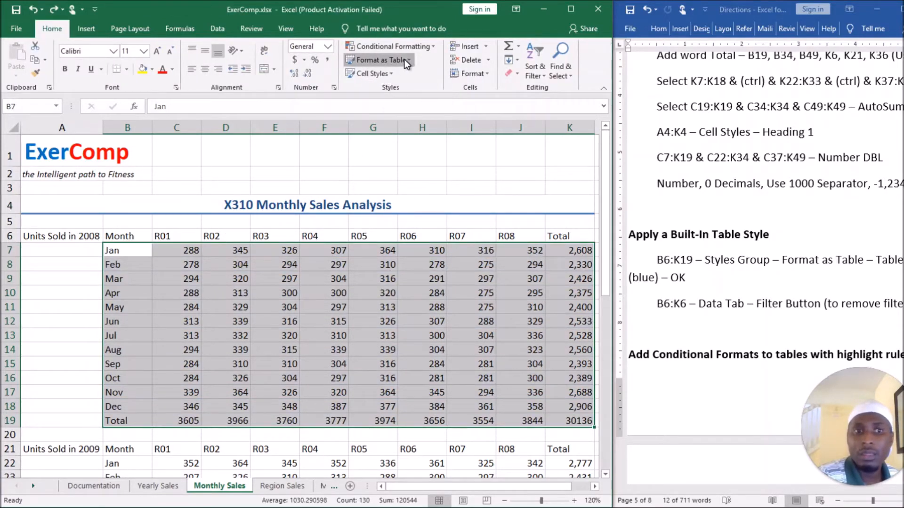
click(411, 200)
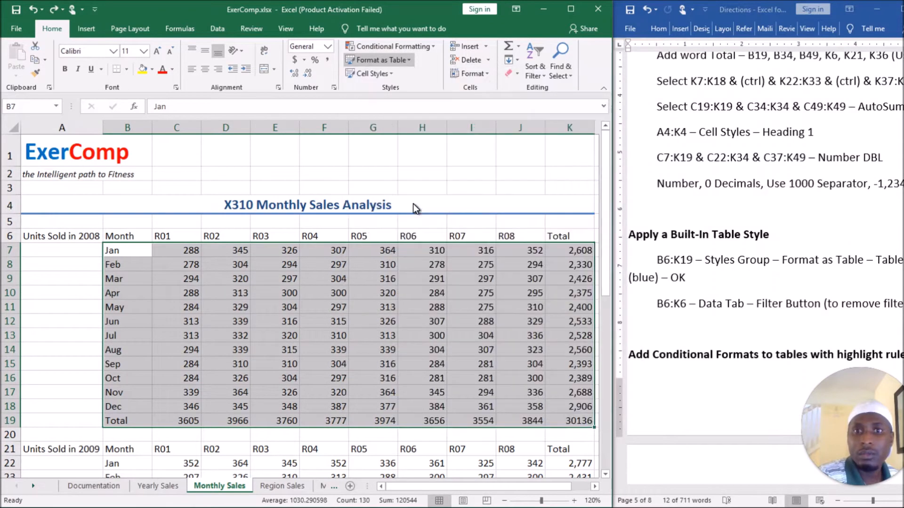
click(394, 259)
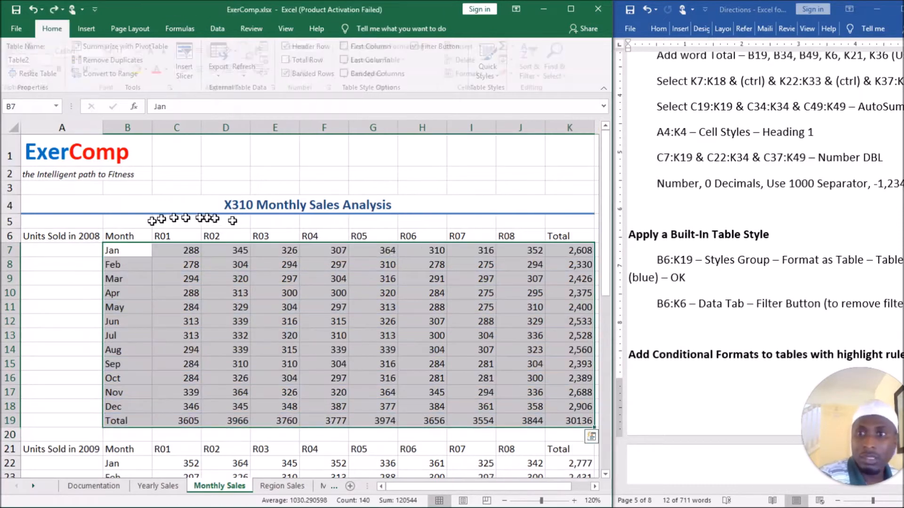
Format B6:K19 as a table with headers in the first blue Medium style, and turn off its filter buttons.
click(118, 235)
drag(277, 281, 569, 421)
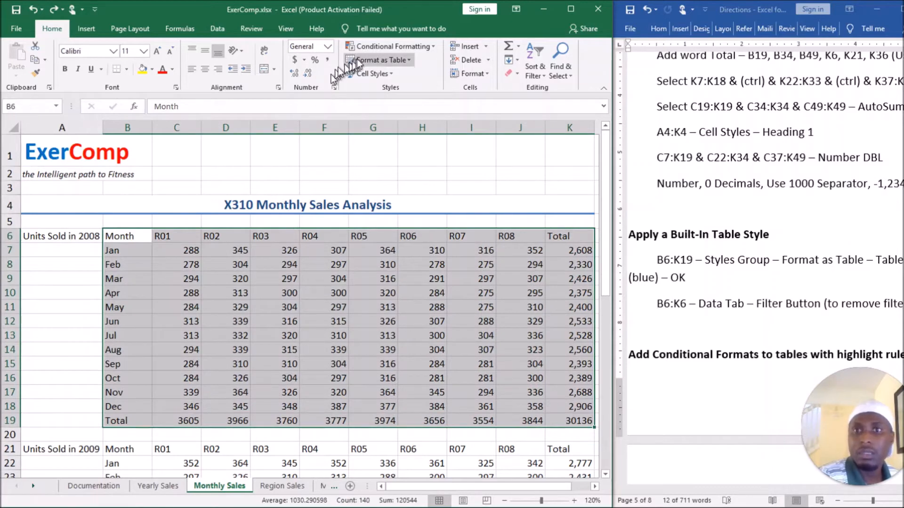
click(408, 61)
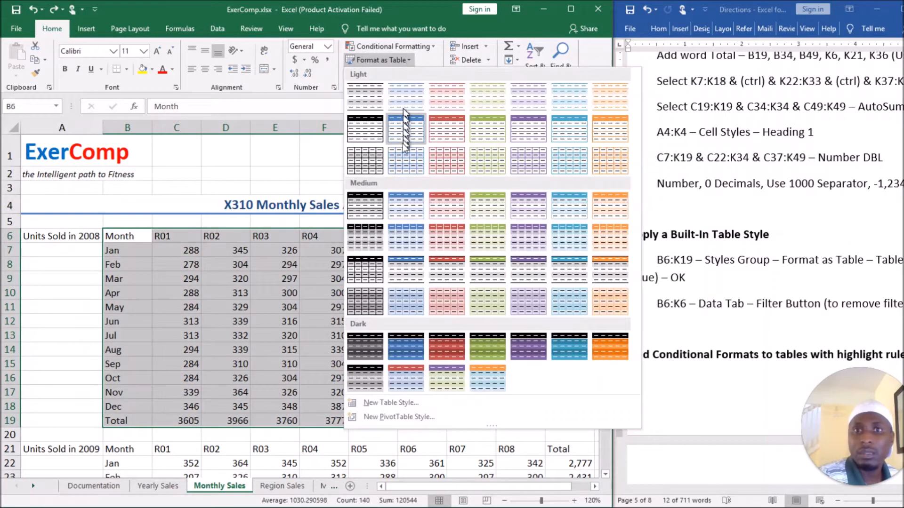
click(405, 204)
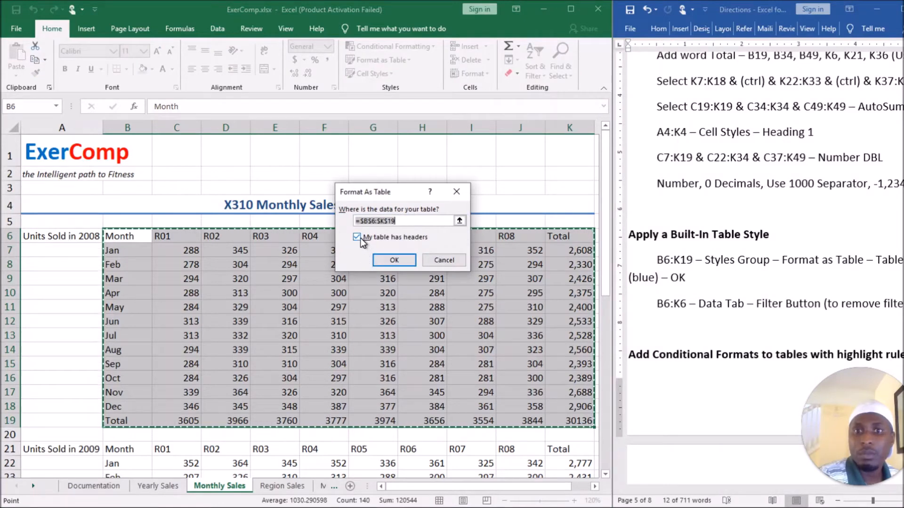
click(386, 260)
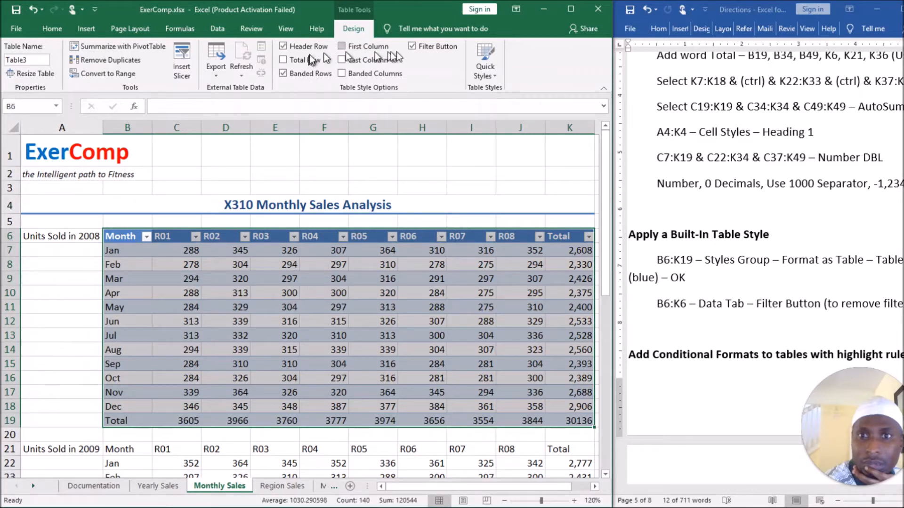
click(413, 46)
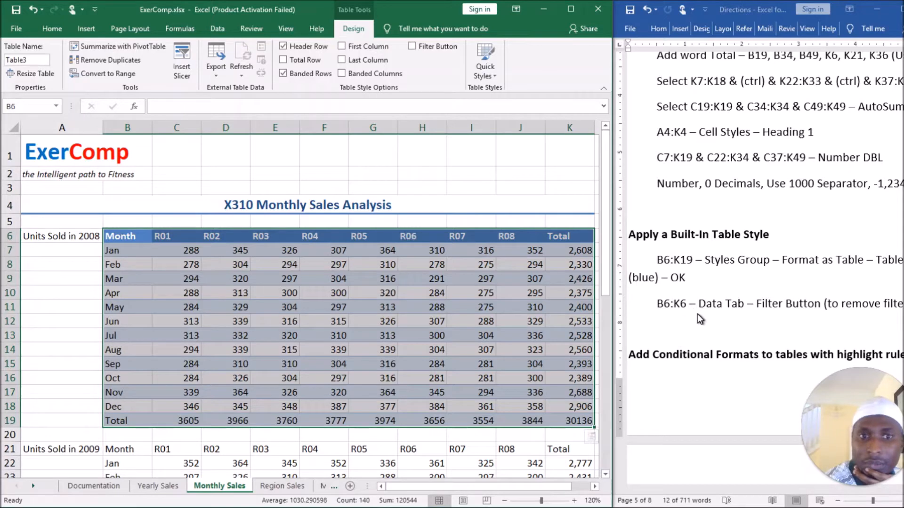
click(555, 318)
Examine the directions for adding conditional formats with highlight rules and data bars to the tables.
scroll(707, 315, down, 3)
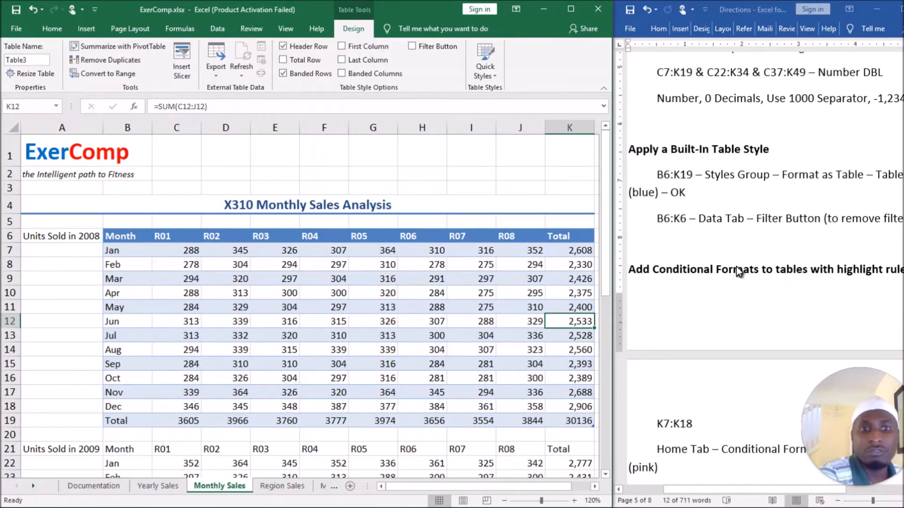
scroll(736, 267, down, 3)
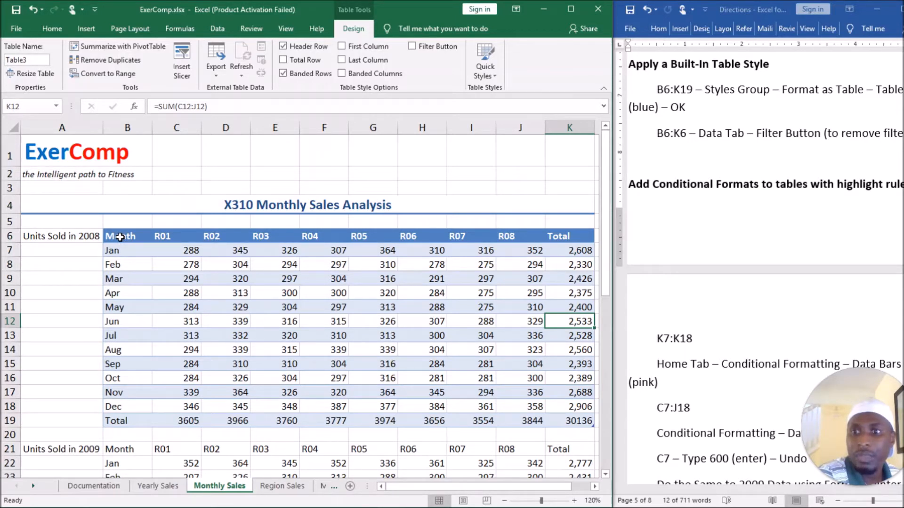
drag(77, 235, 63, 418)
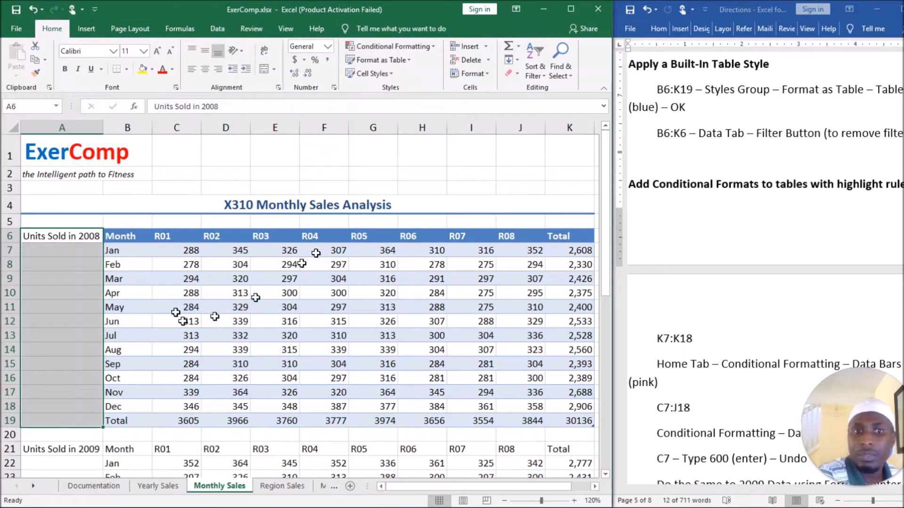
click(96, 278)
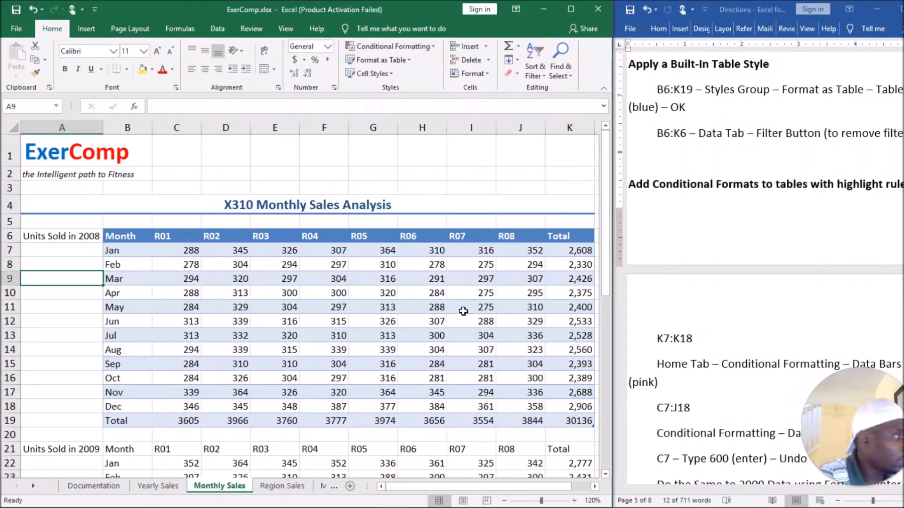
scroll(737, 354, down, 1)
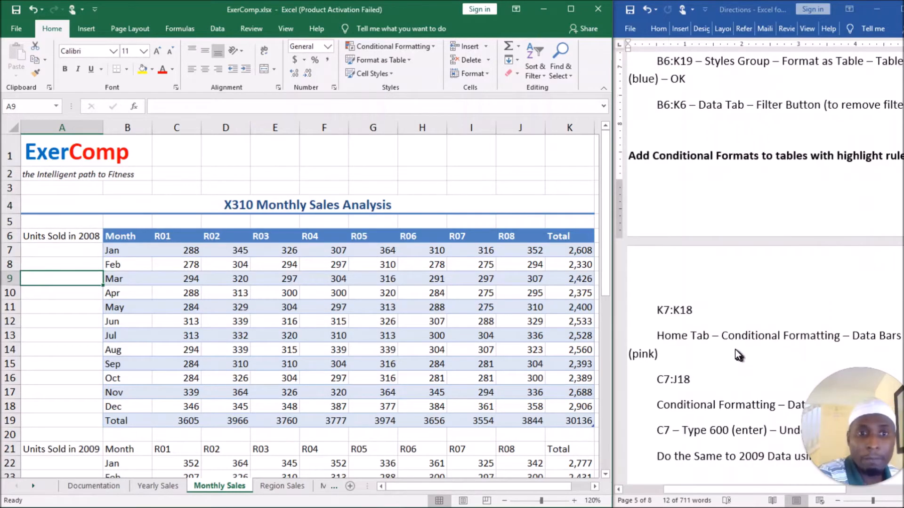
click(690, 154)
triple_click(706, 160)
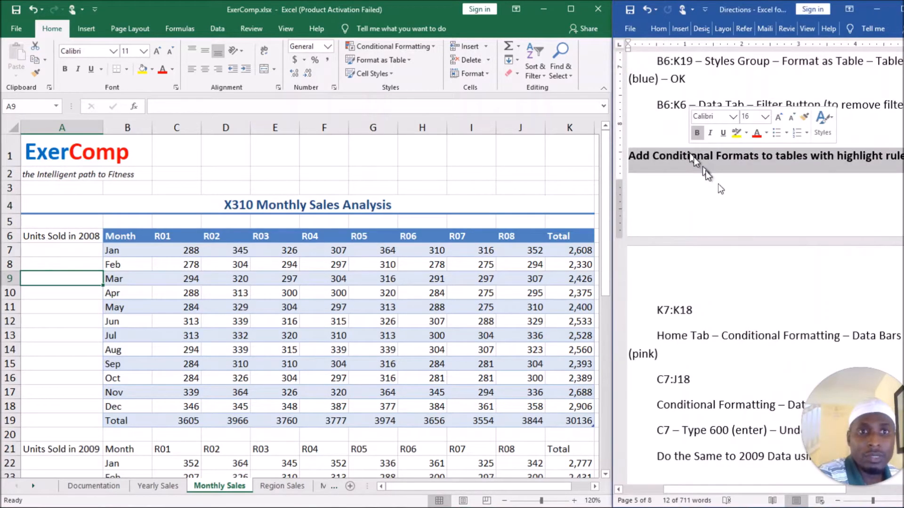
scroll(762, 252, down, 1)
scroll(763, 252, down, 3)
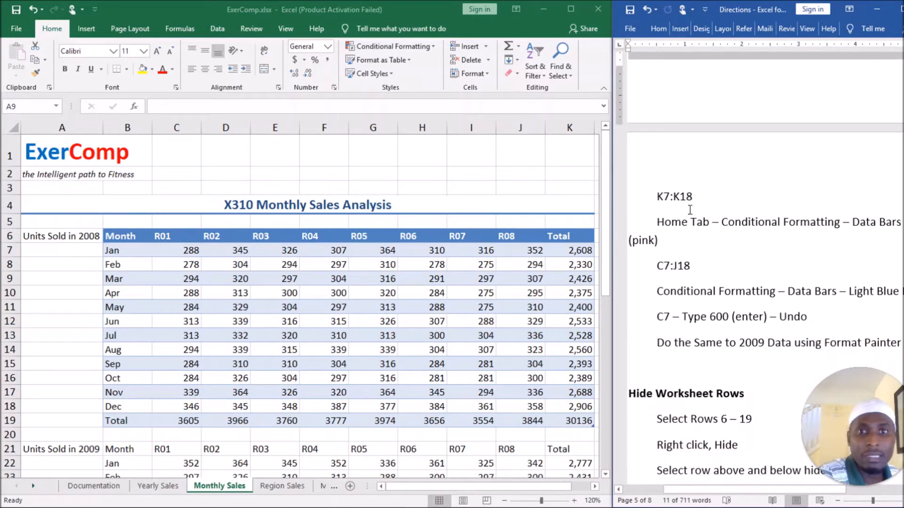
scroll(706, 231, up, 6)
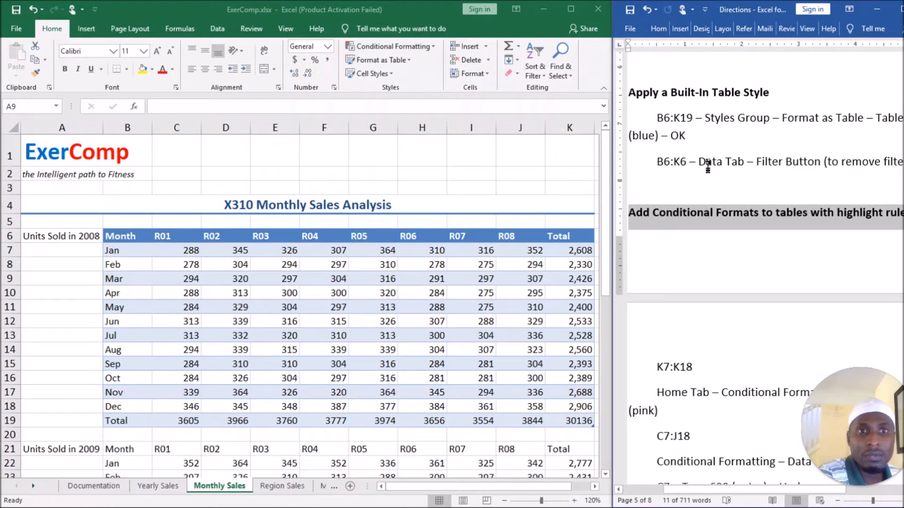
scroll(705, 209, down, 6)
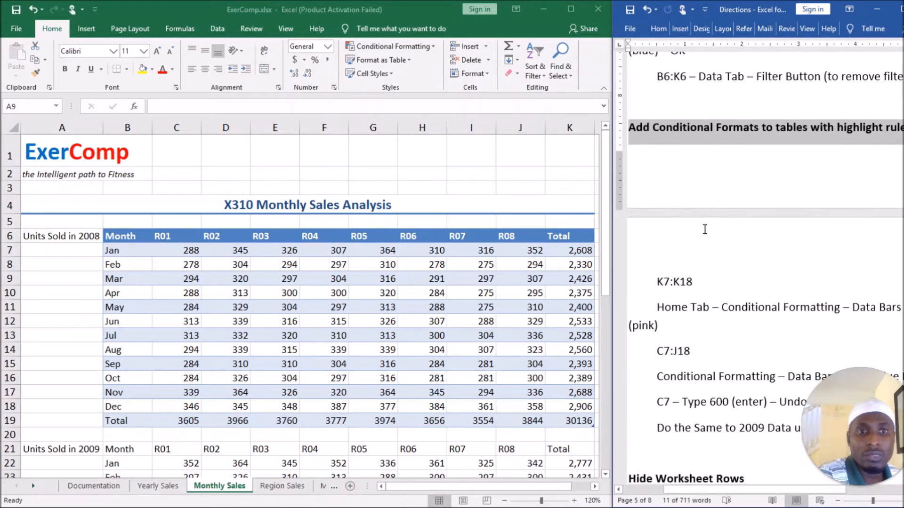
scroll(689, 219, up, 3)
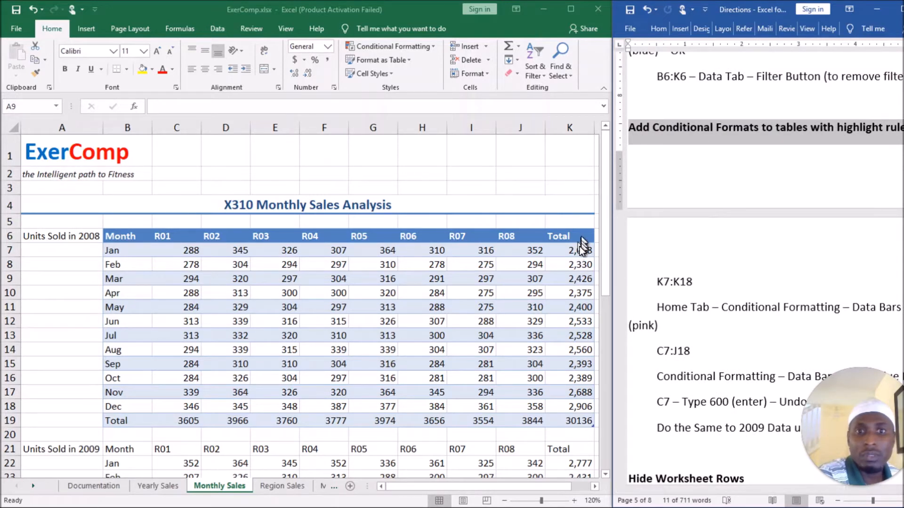
Add pink gradient-fill data bars to the 2008 monthly totals in K7:K18 with Conditional Formatting.
click(566, 250)
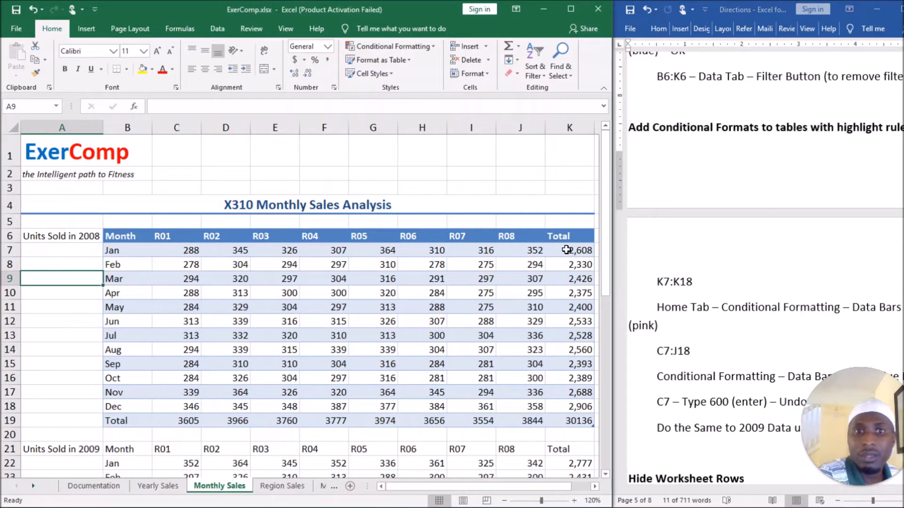
click(567, 250)
drag(568, 256, 564, 407)
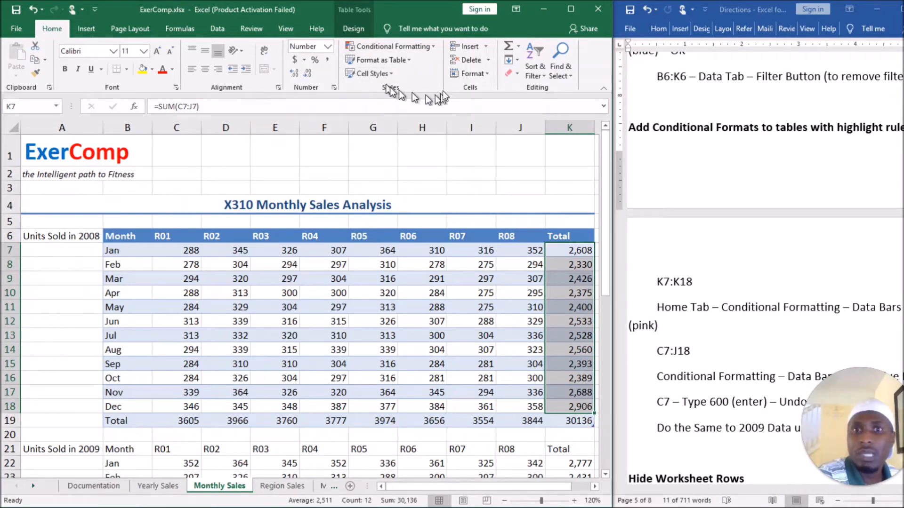
click(427, 48)
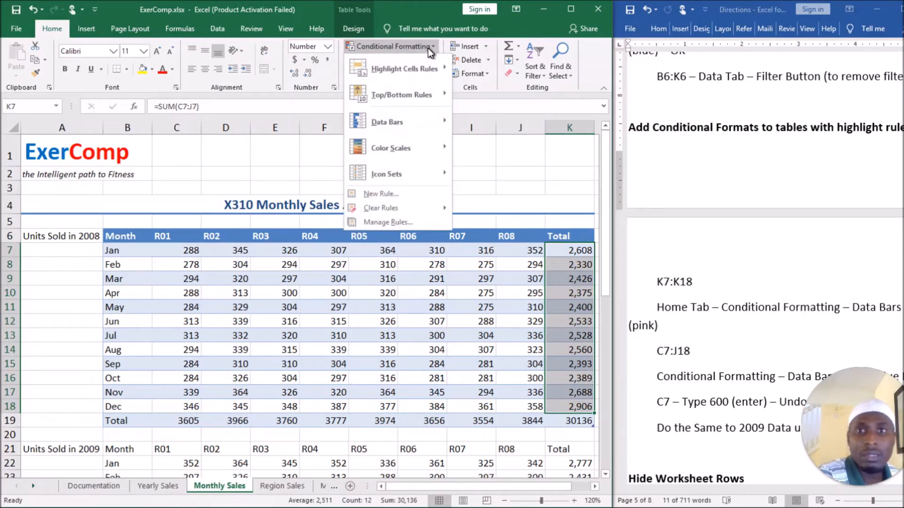
mouse_move(422, 127)
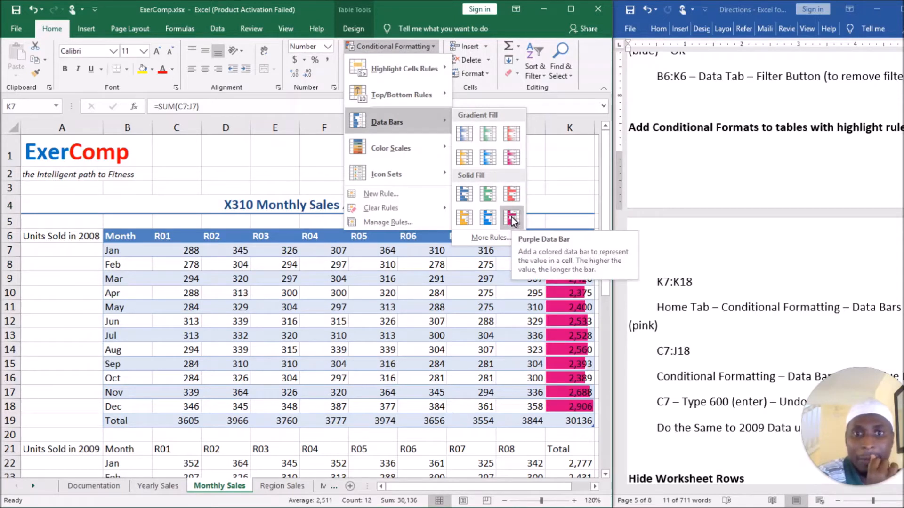
click(513, 158)
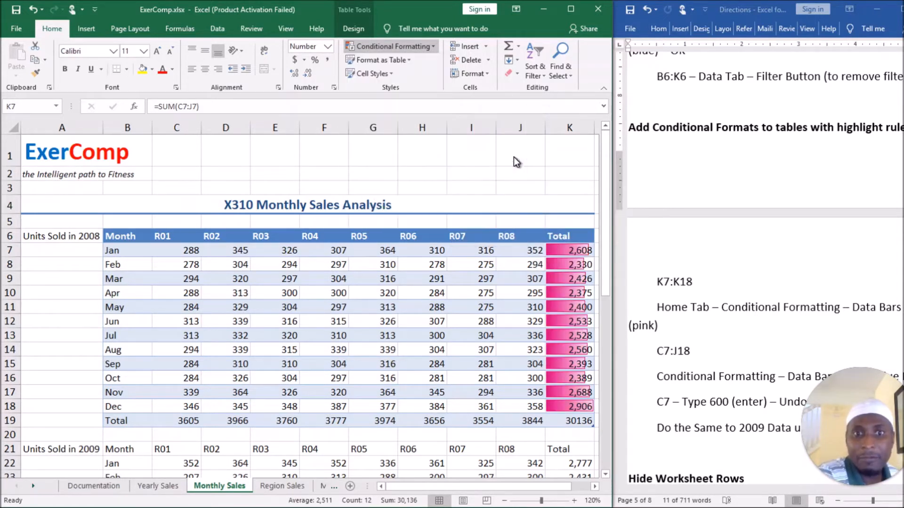
Add light blue gradient-fill data bars to the 2008 regional monthly figures in C7:J18 with Conditional Formatting.
click(740, 490)
drag(735, 491, 704, 485)
scroll(710, 356, down, 3)
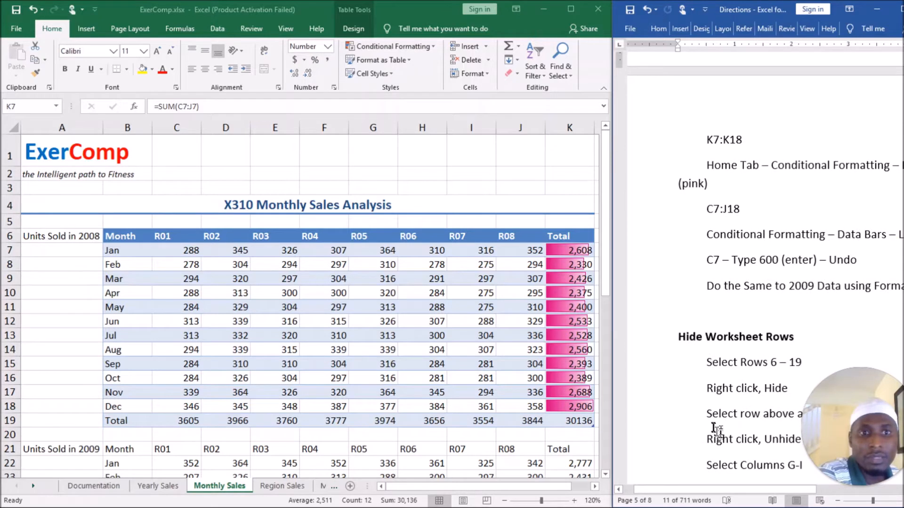
scroll(716, 430, down, 1)
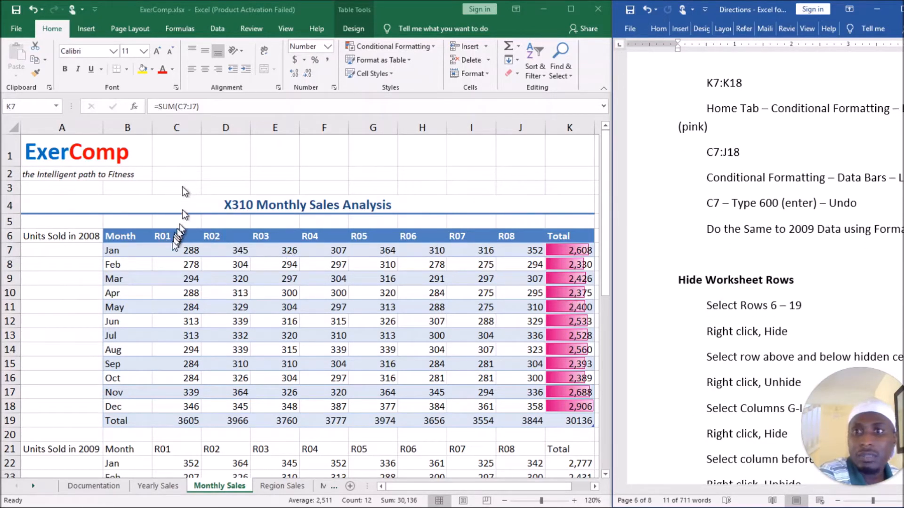
key(F2)
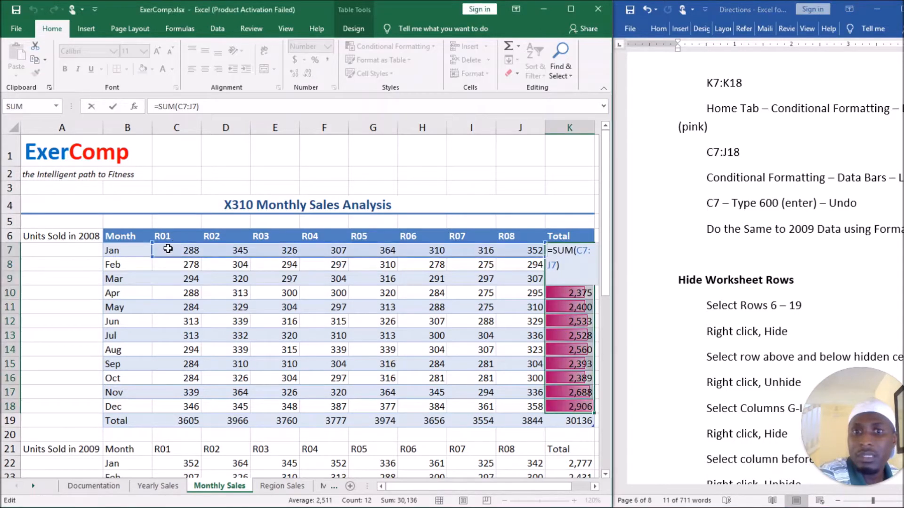
key(Escape)
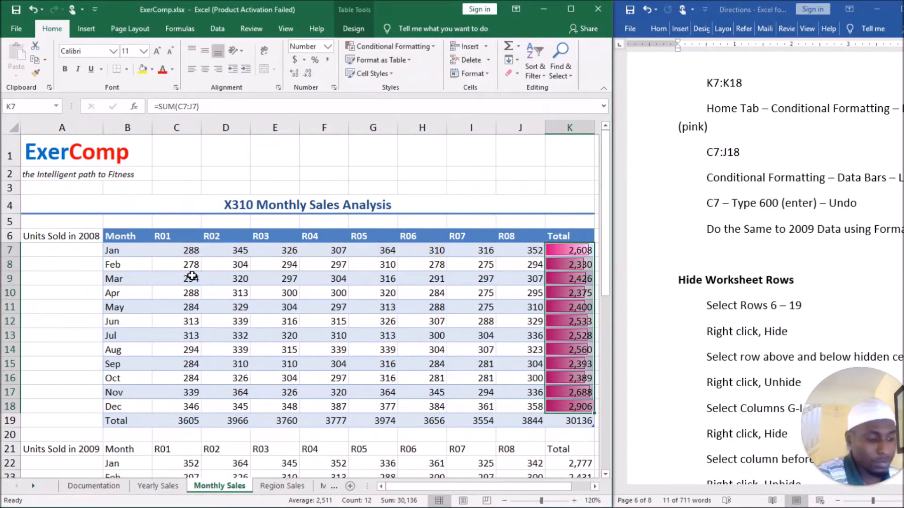
drag(177, 251, 351, 311)
drag(400, 341, 508, 402)
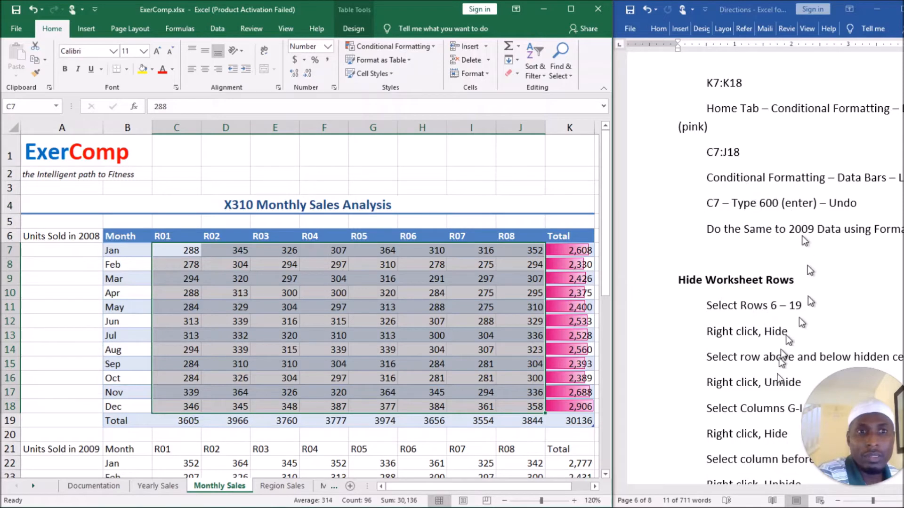
drag(729, 490, 711, 493)
click(299, 12)
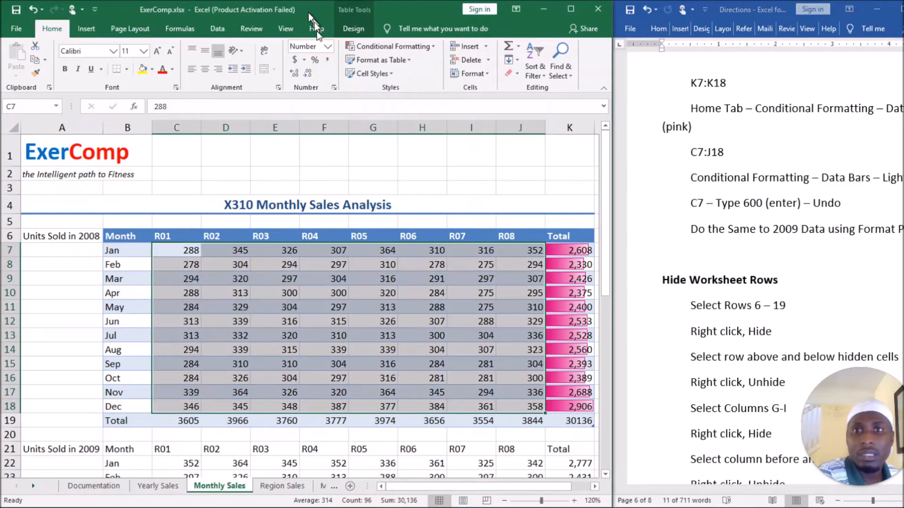
click(430, 48)
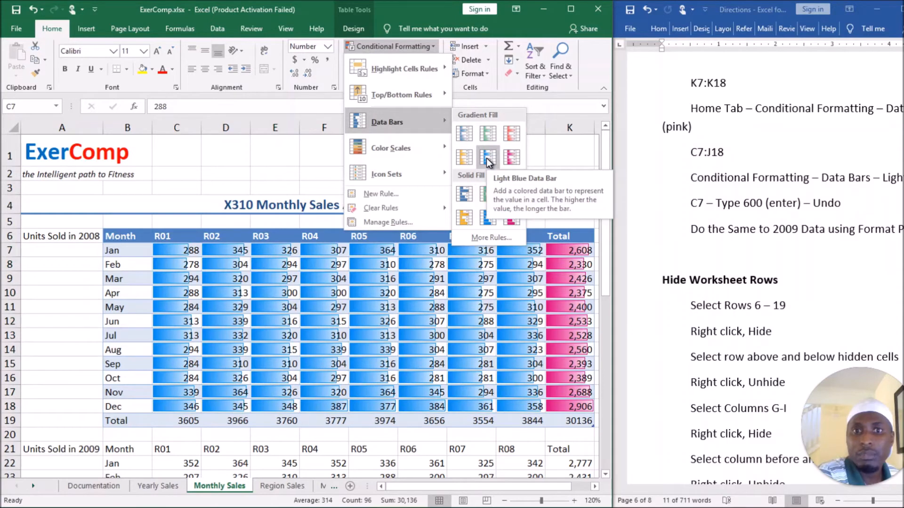
click(487, 158)
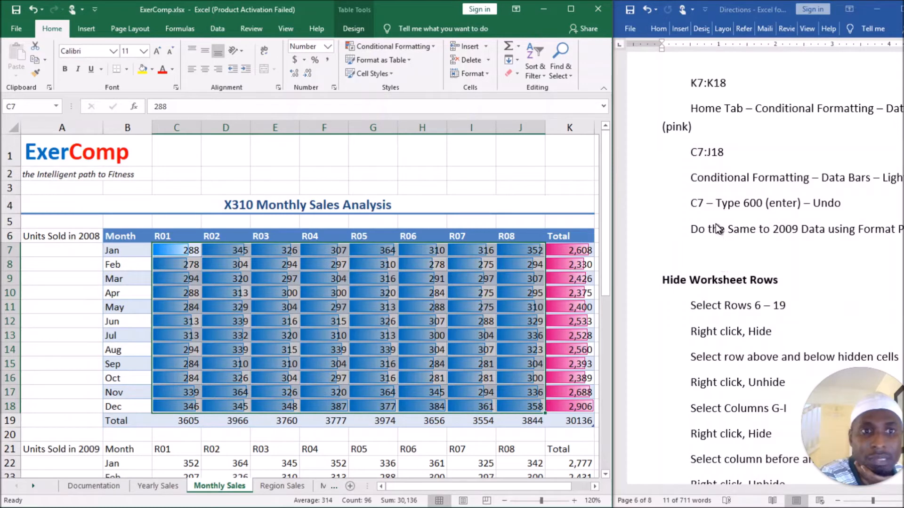
Enter 600 as the January R01 value in C7 to test the data bars.
click(729, 254)
mouse_move(802, 491)
mouse_down()
mouse_move(842, 493)
mouse_move(781, 496)
mouse_up()
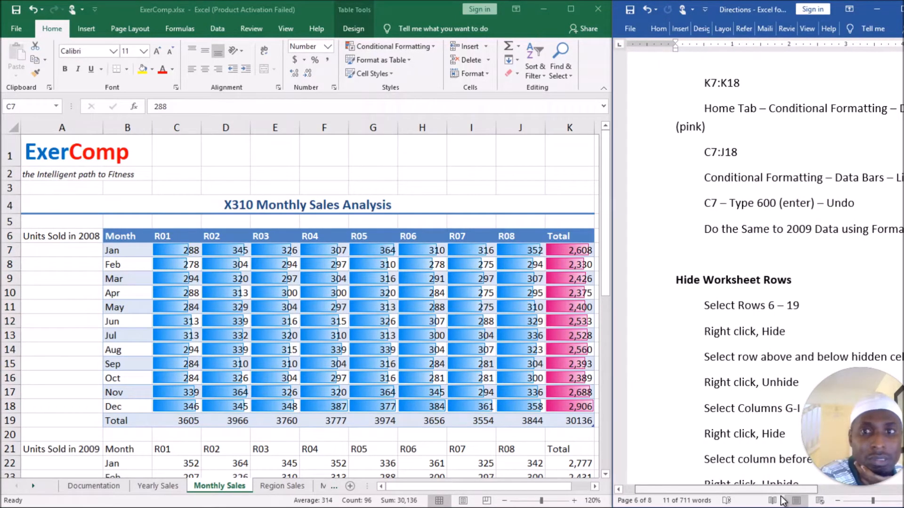
drag(781, 495, 781, 496)
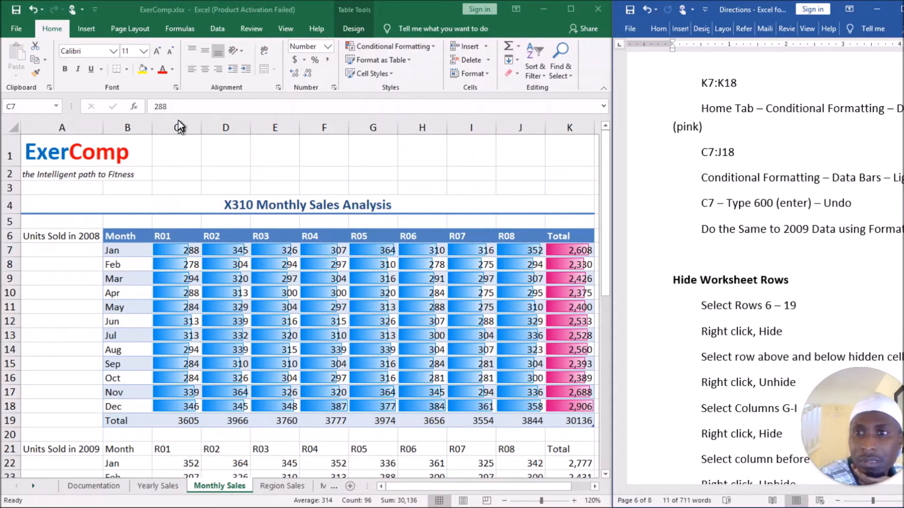
click(179, 249)
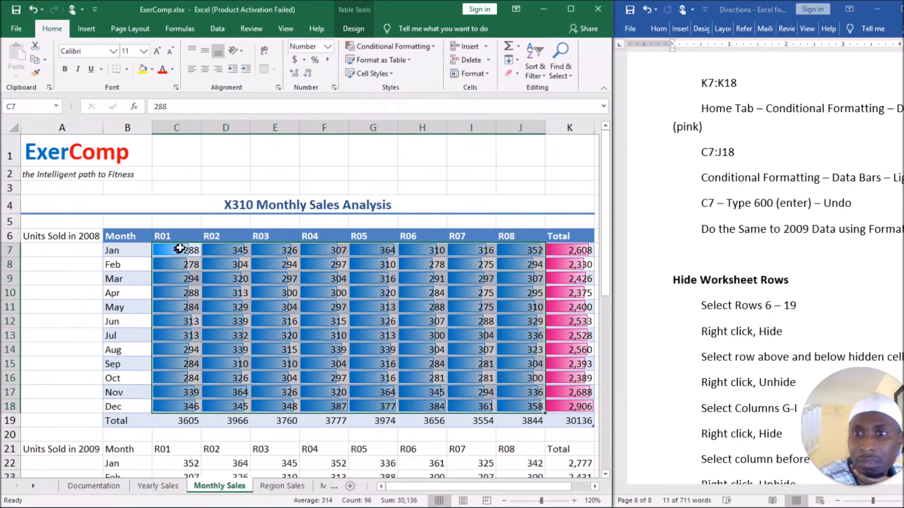
click(180, 250)
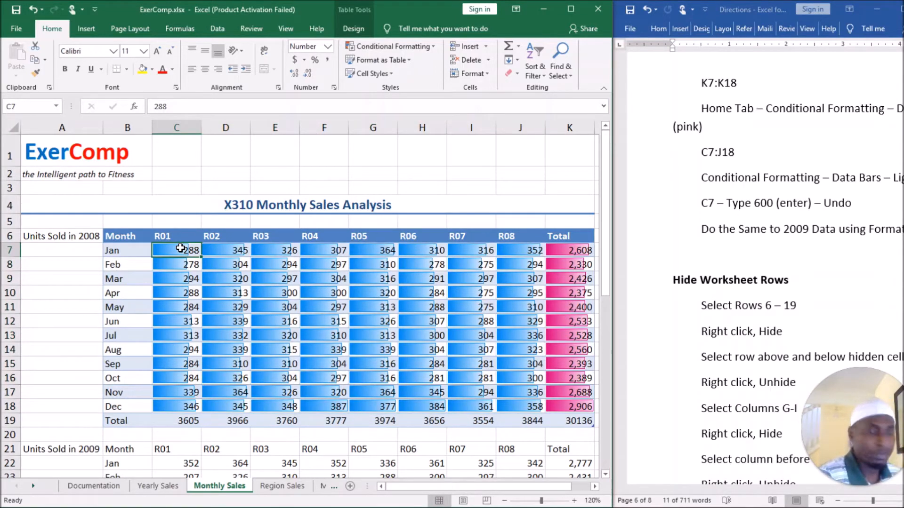
text(600)
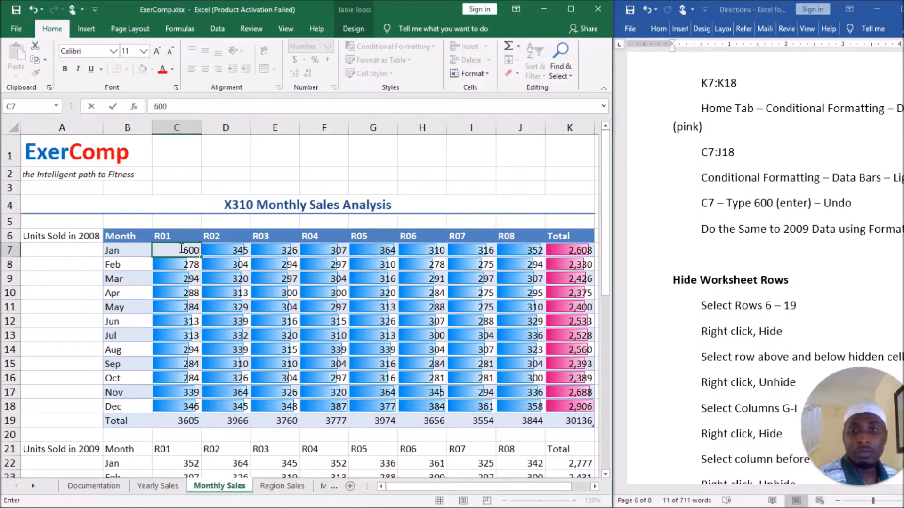
key(Return)
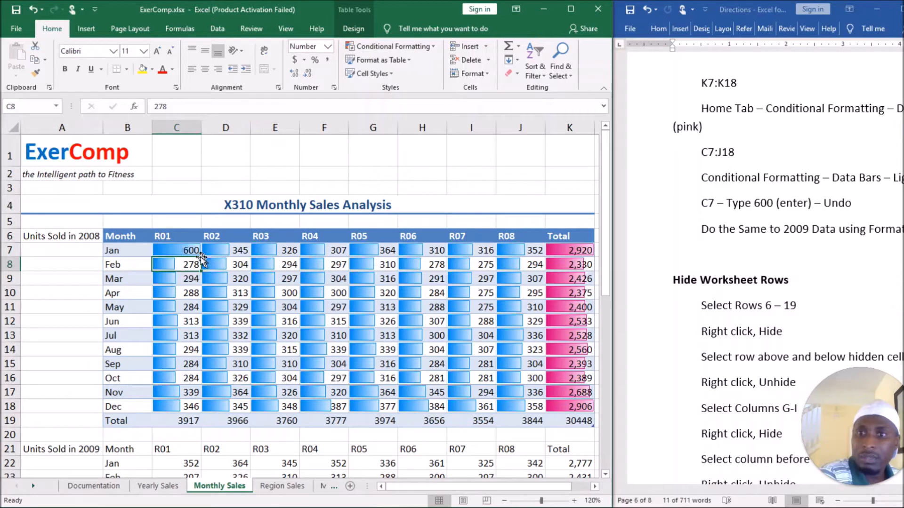
Try 0 in C7 as a second data bar test, and undo both test entries.
click(190, 252)
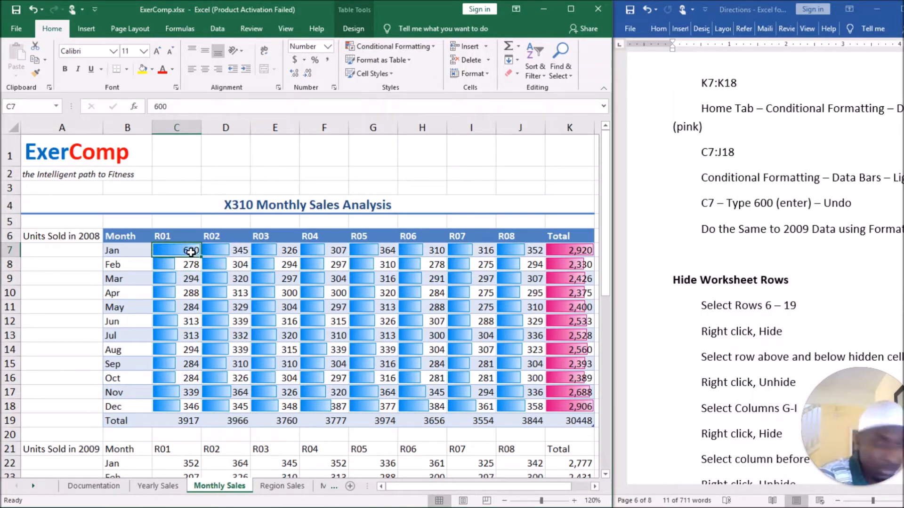
text(0)
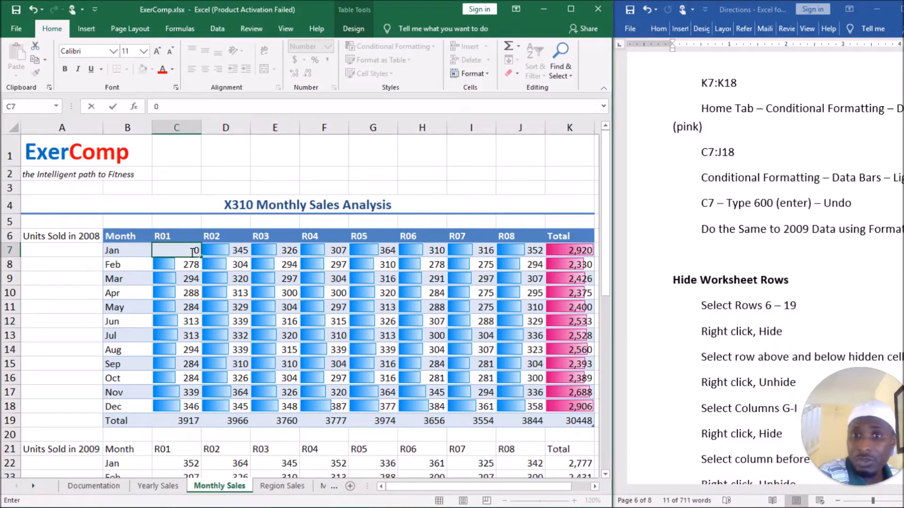
key(Return)
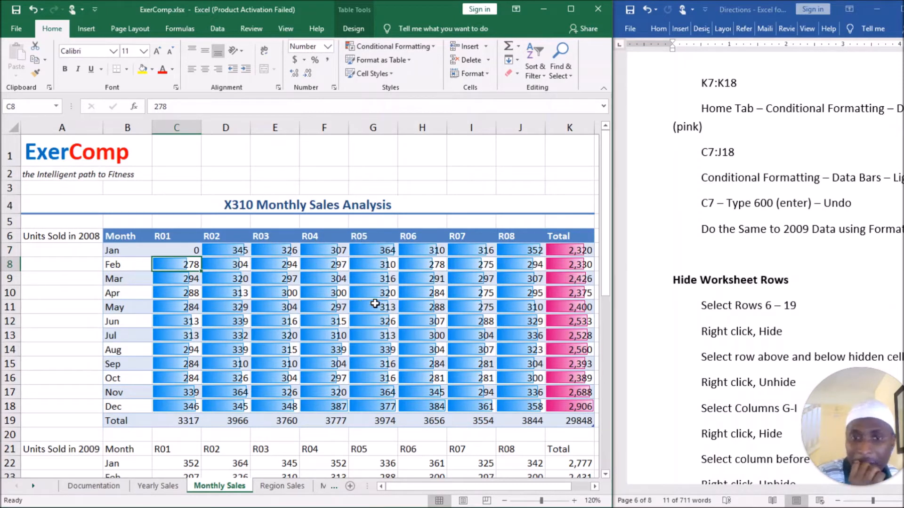
click(182, 248)
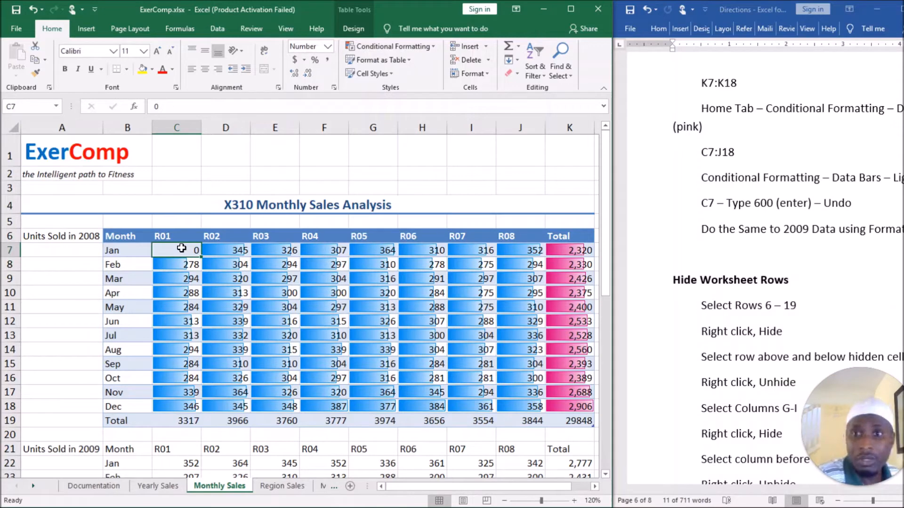
key(ctrl+z)
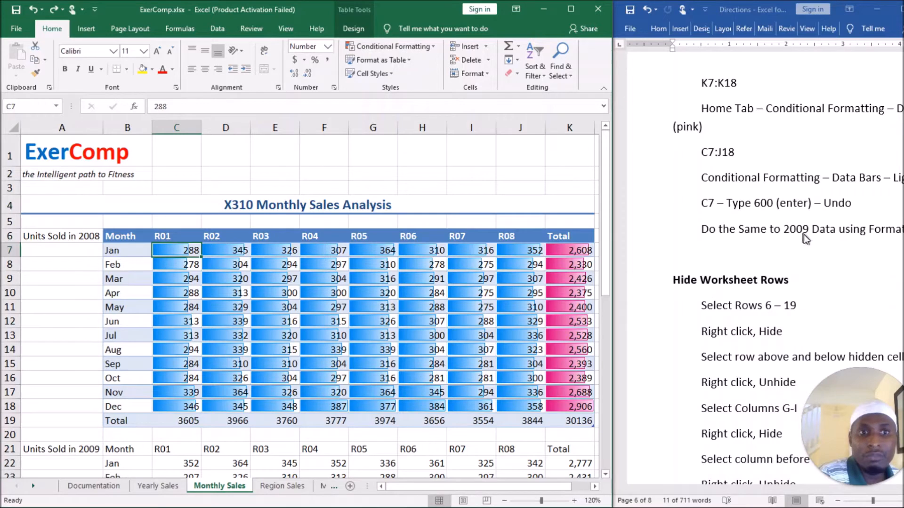
Merge and center A6:A19 for the Units Sold in 2008 label and middle-align it vertically.
click(754, 489)
drag(754, 489, 730, 496)
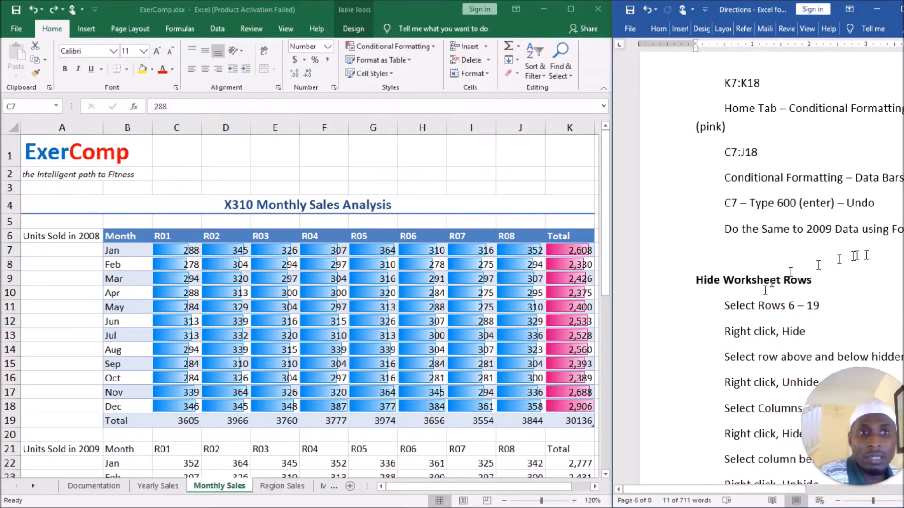
scroll(776, 308, down, 1)
scroll(776, 308, down, 4)
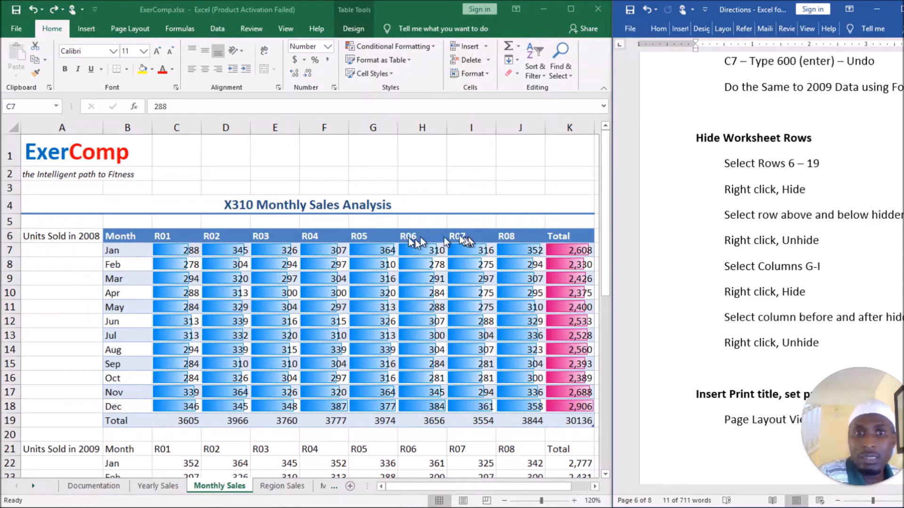
click(75, 235)
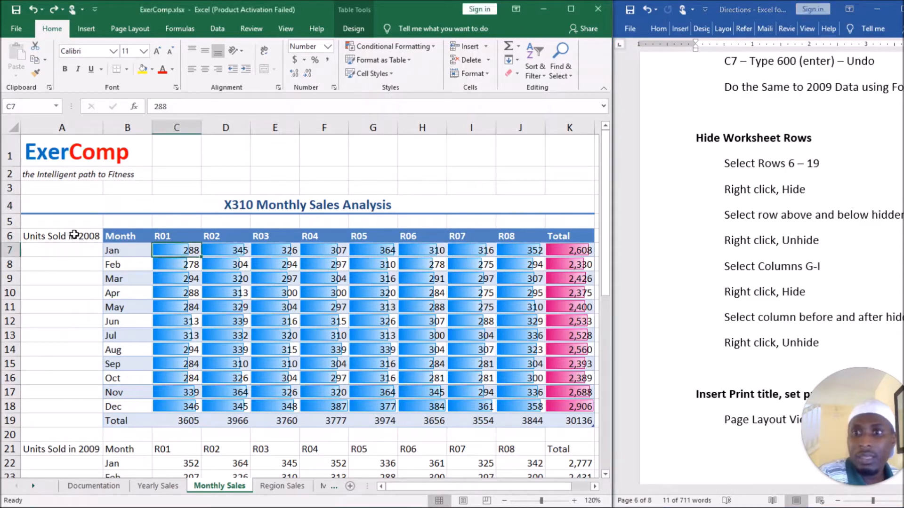
click(79, 237)
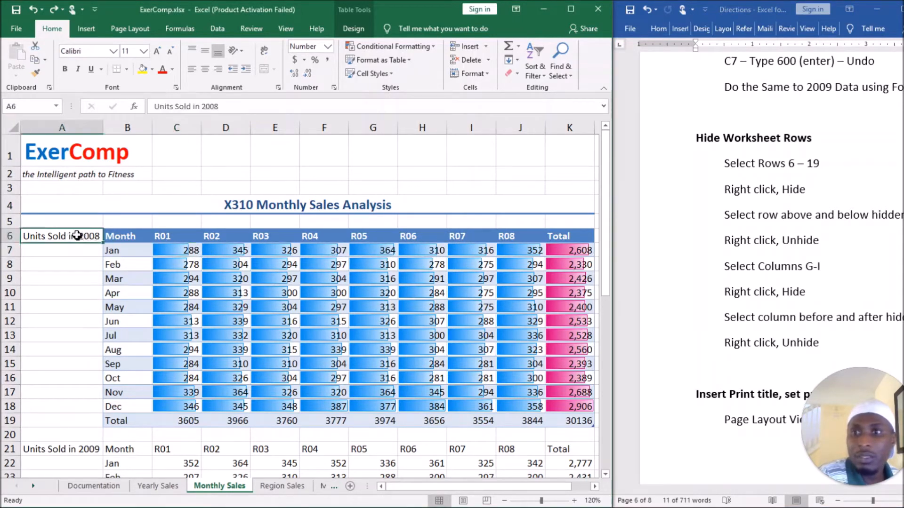
drag(72, 239, 91, 418)
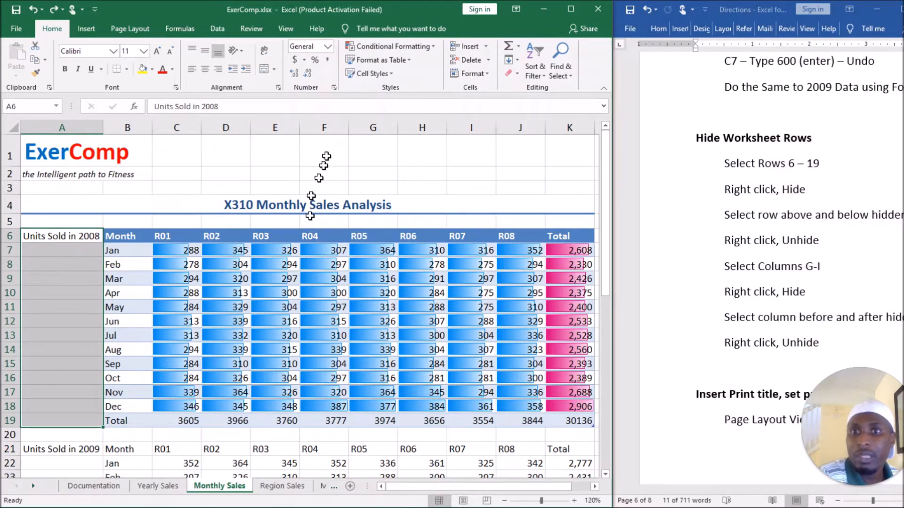
click(264, 69)
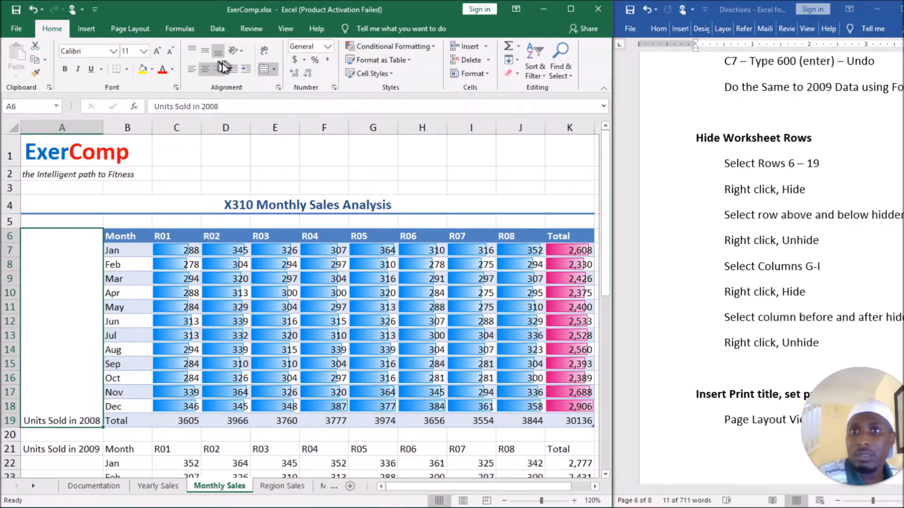
click(208, 49)
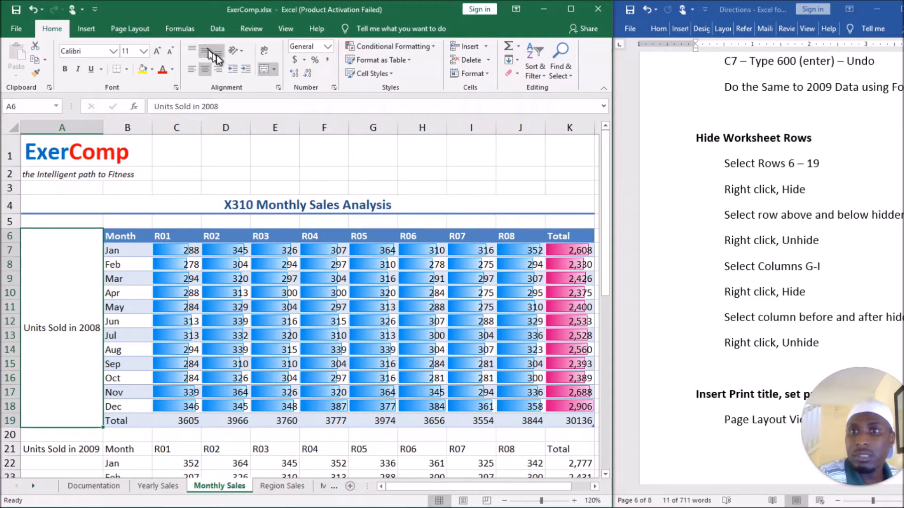
Rotate the Units Sold in 2008 label text up and enlarge its font to size 16.
click(240, 56)
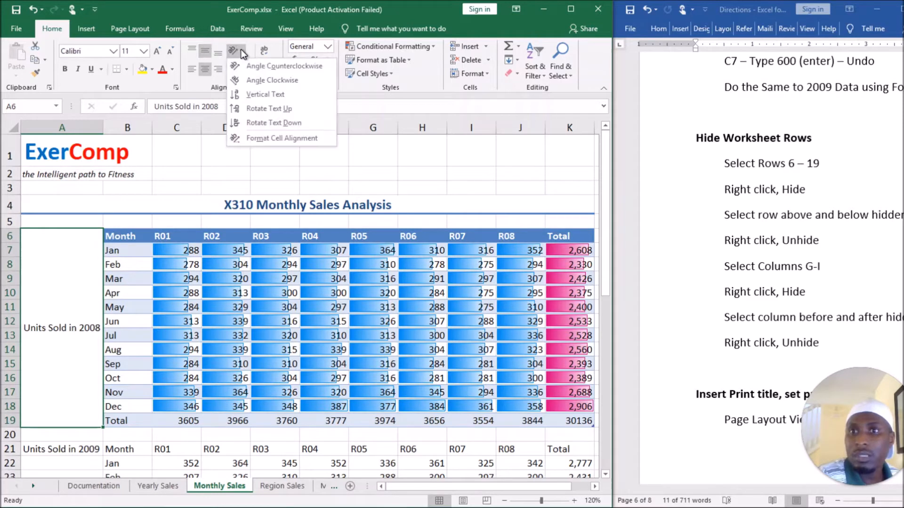
click(260, 108)
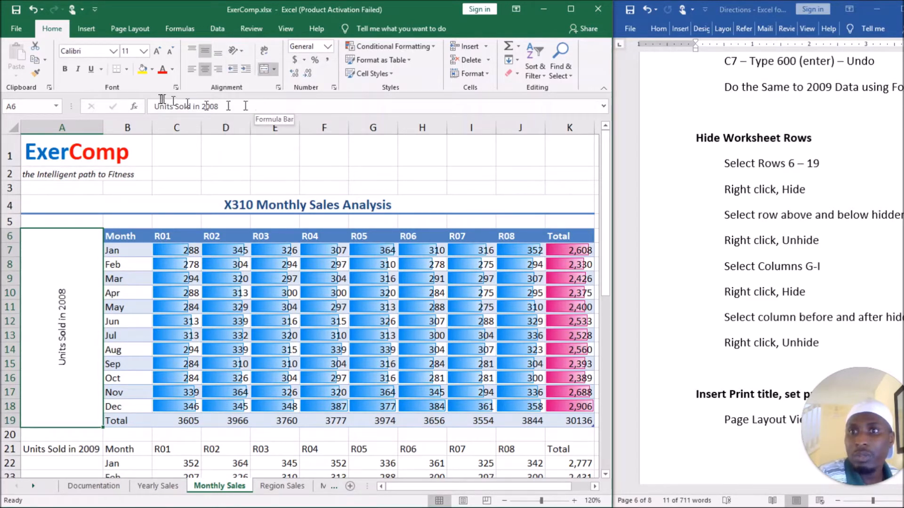
click(157, 55)
click(157, 55)
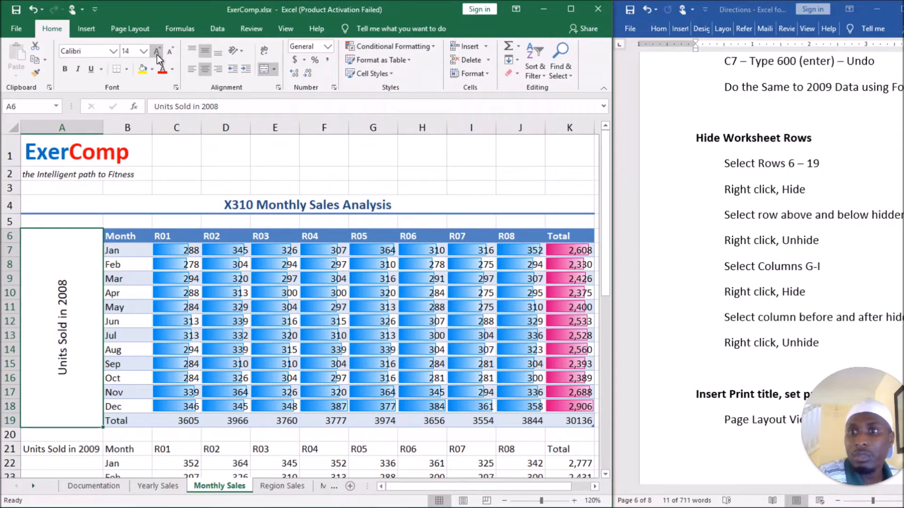
click(157, 55)
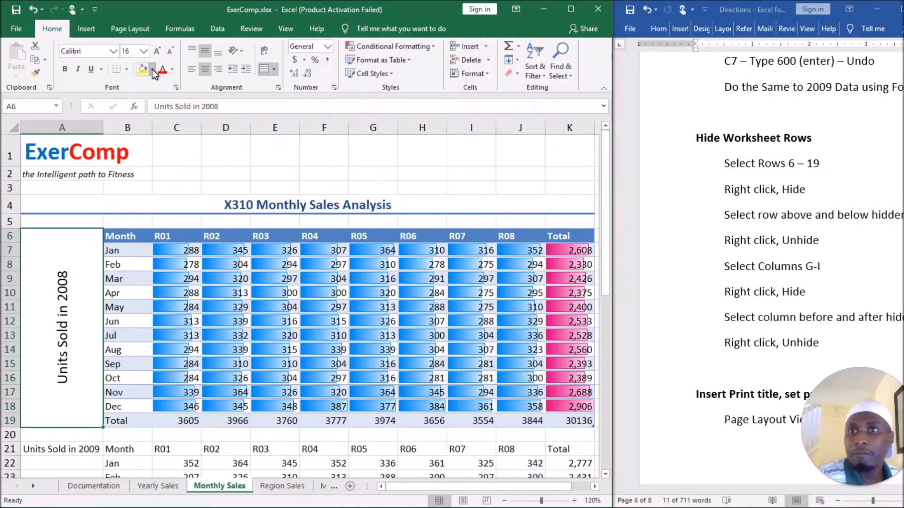
Fill the merged Units Sold in 2008 cell with the table header's blue theme color and make its text white and bold.
click(151, 69)
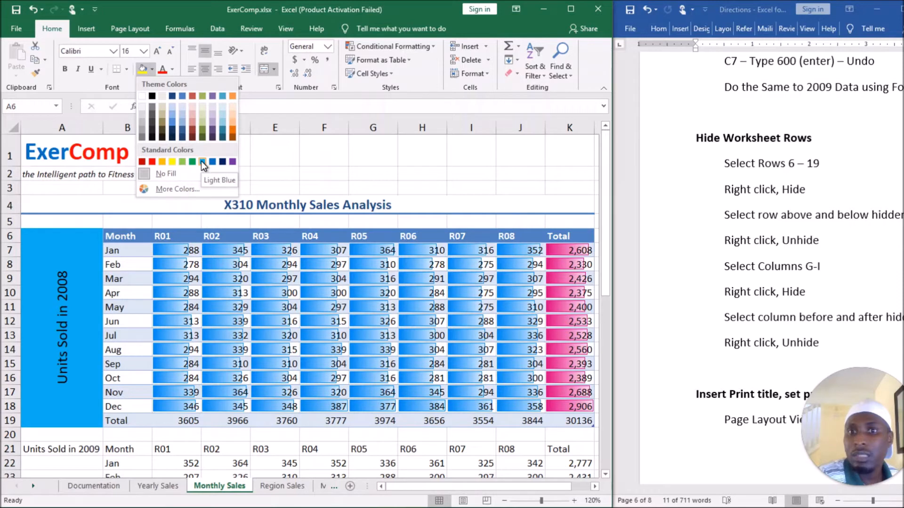
click(181, 97)
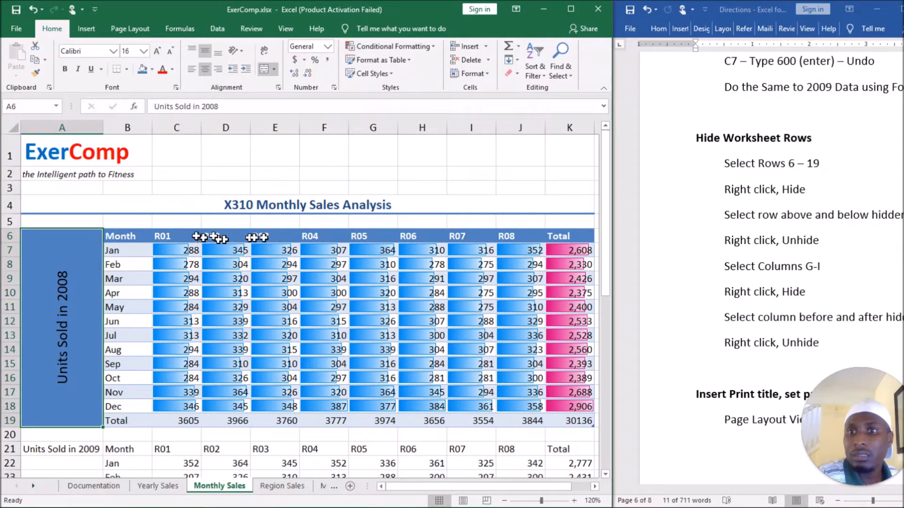
click(173, 70)
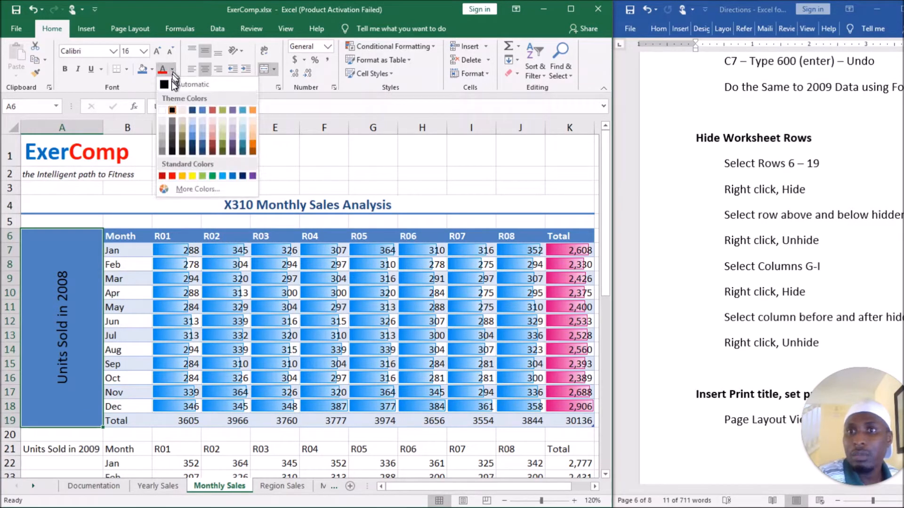
click(164, 110)
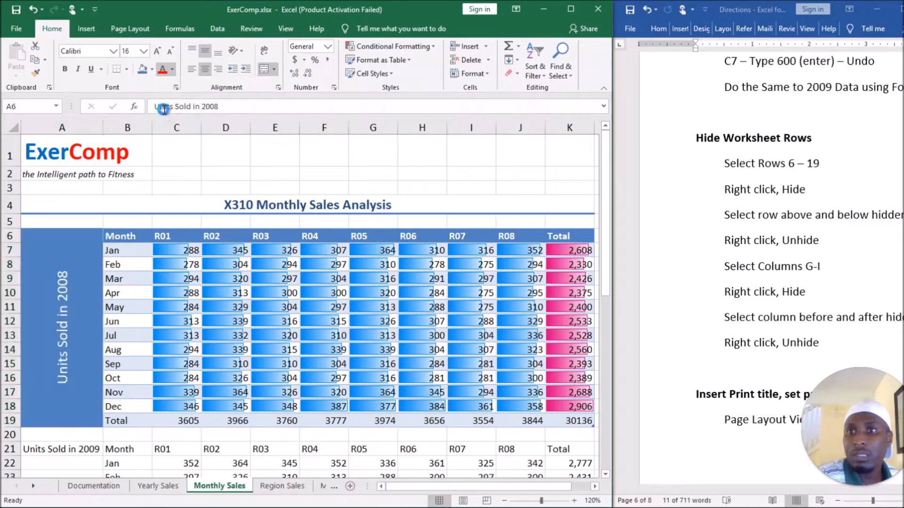
click(65, 71)
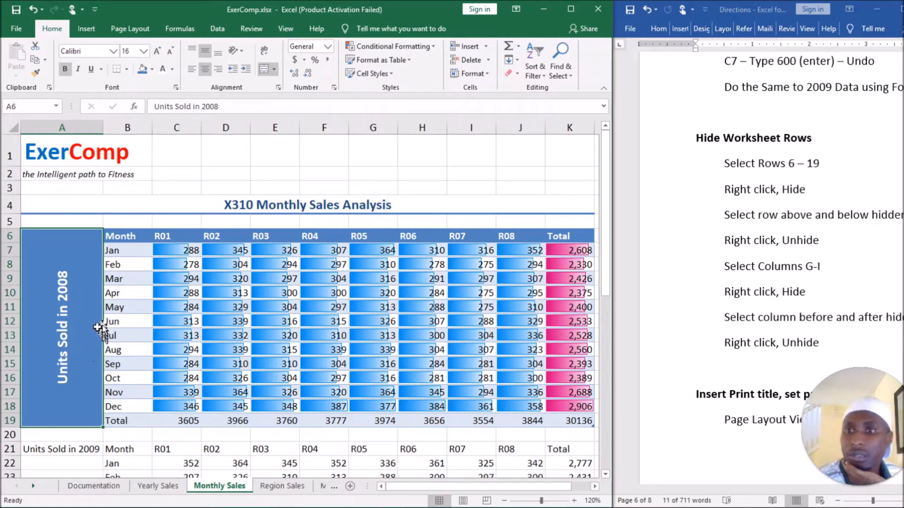
Hide rows 6 to 19 of the Monthly Sales sheet.
click(142, 306)
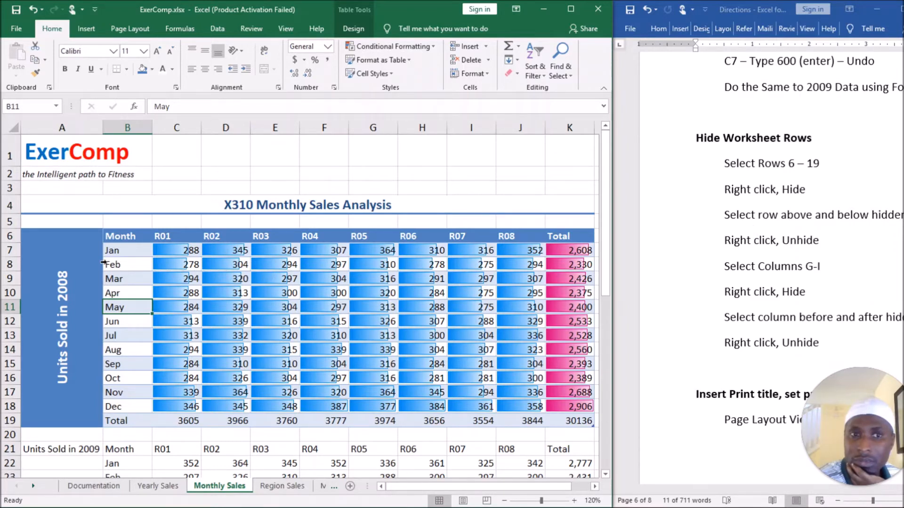
drag(9, 236, 31, 419)
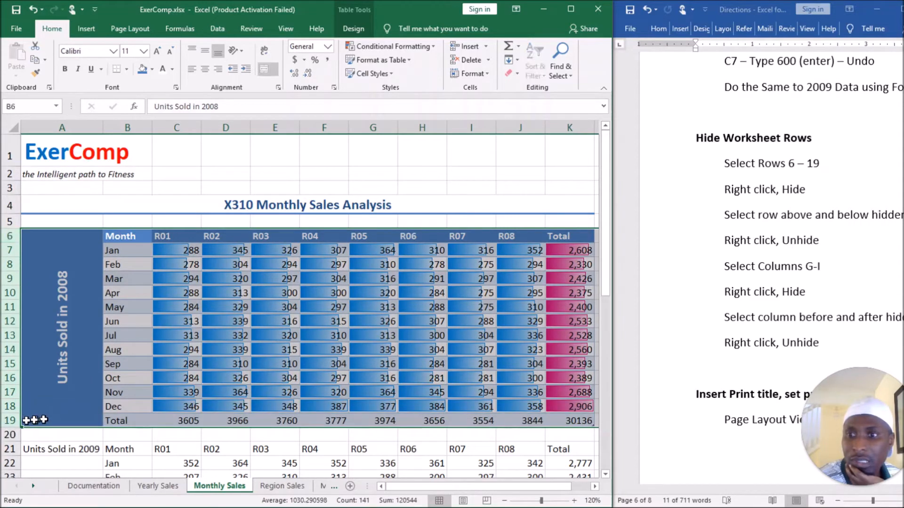
right_click(13, 422)
click(52, 398)
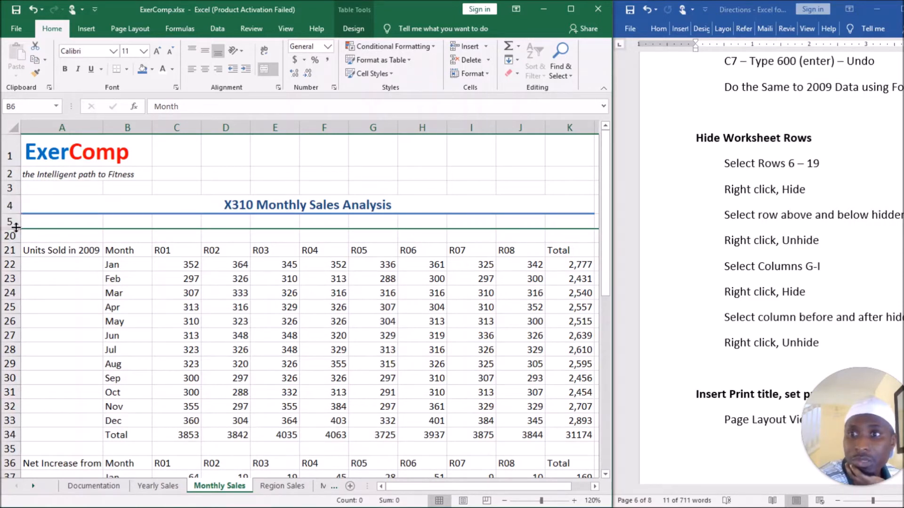
click(81, 279)
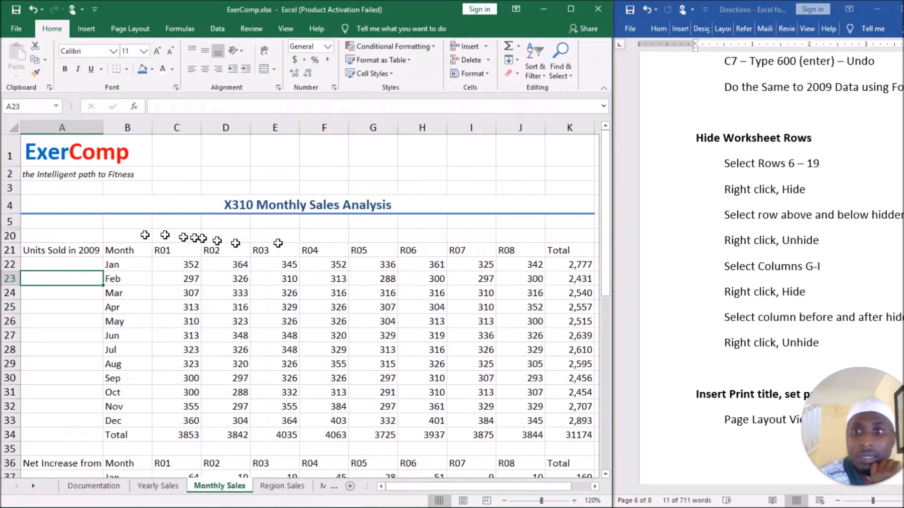
Unhide the hidden rows between rows 5 and 20.
mouse_move(11, 222)
mouse_down()
mouse_move(28, 234)
mouse_move(8, 237)
mouse_up()
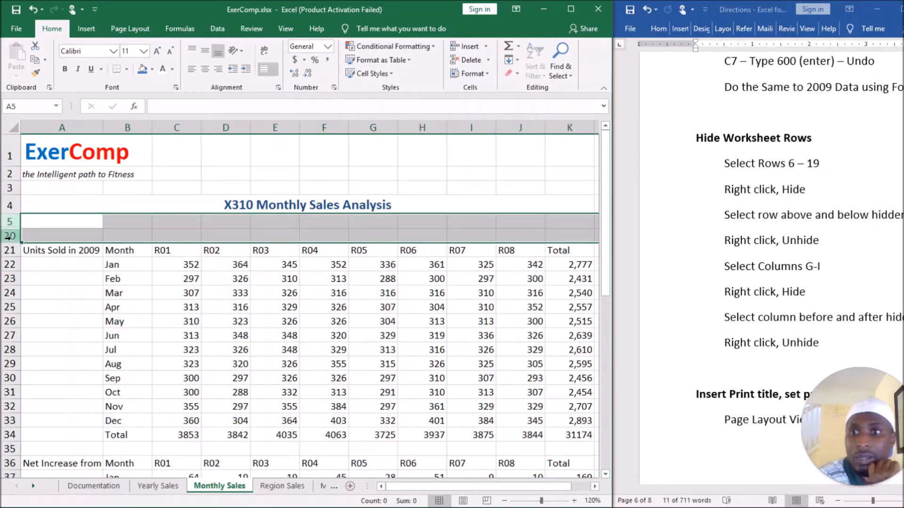
right_click(9, 237)
click(62, 402)
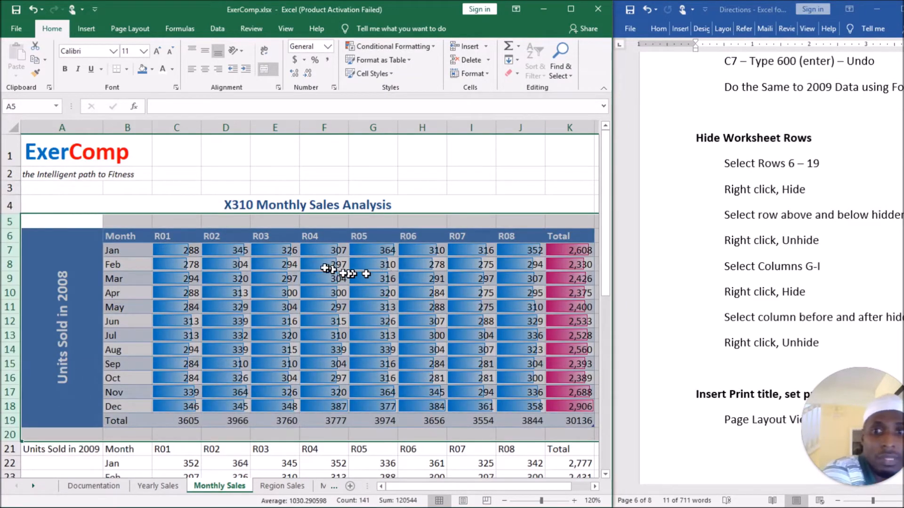
click(333, 265)
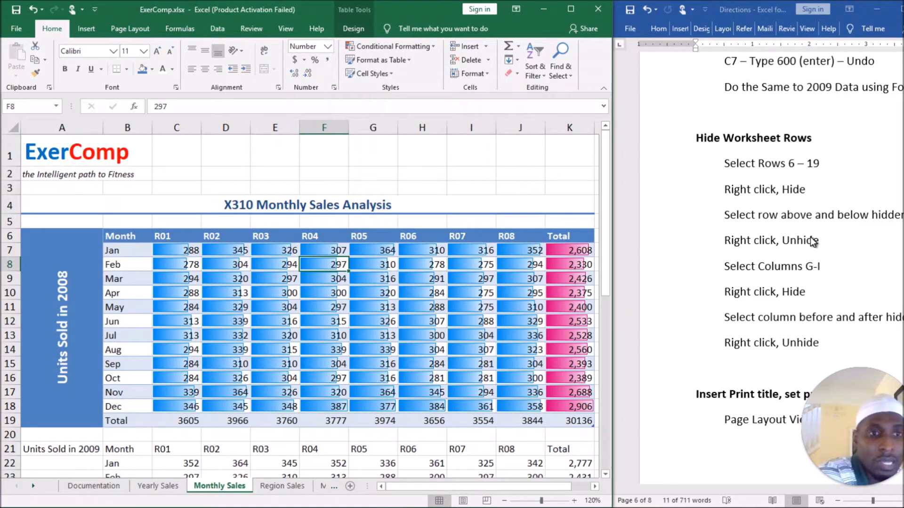
Hide columns E to G of the Monthly Sales sheet.
scroll(799, 193, down, 2)
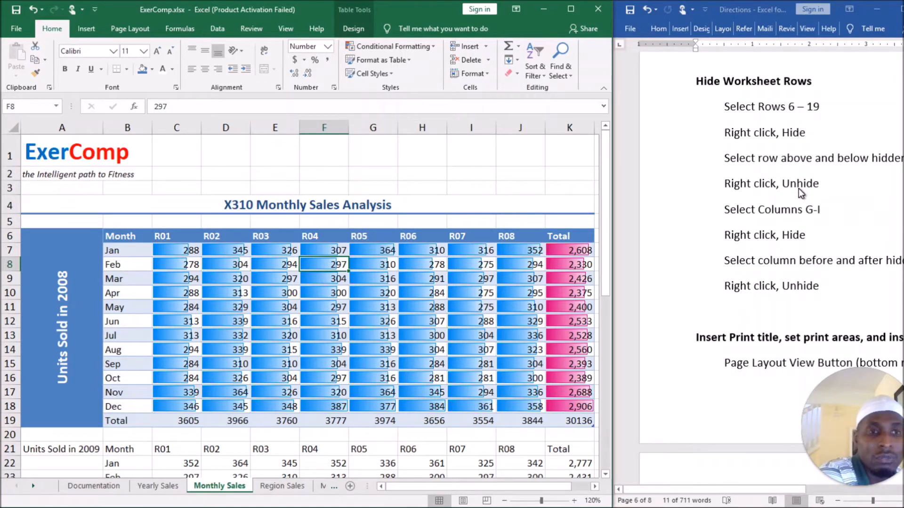
drag(278, 127, 349, 128)
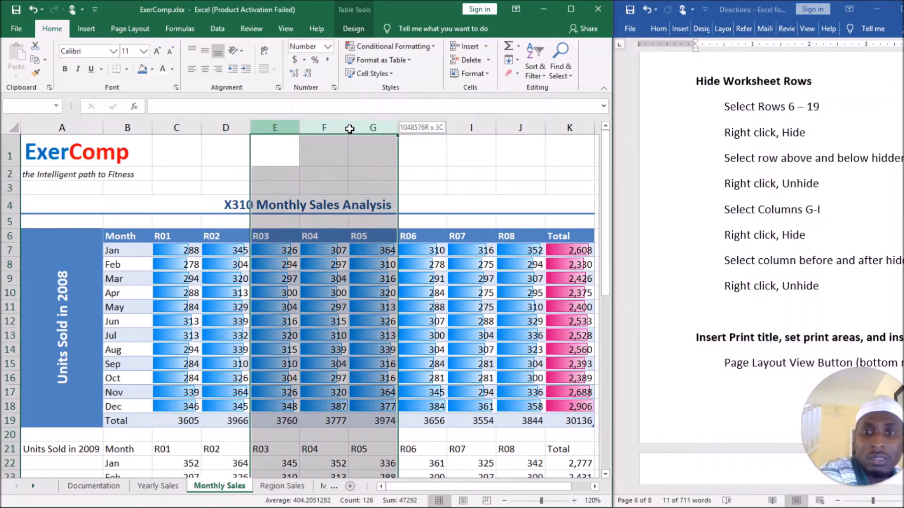
drag(349, 129, 352, 128)
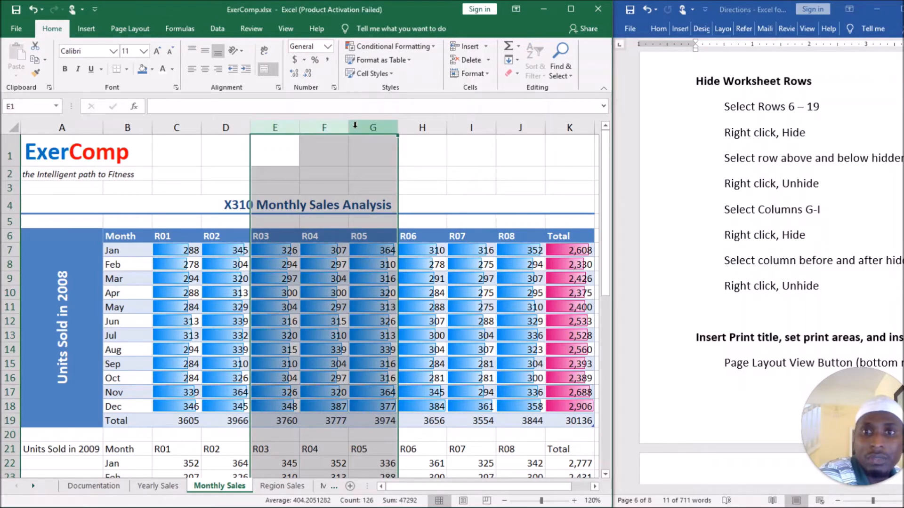
right_click(354, 128)
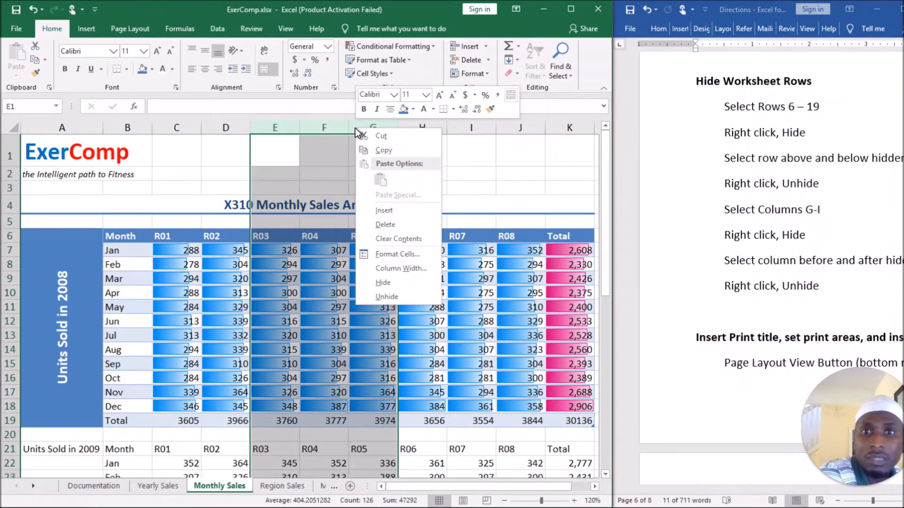
click(412, 285)
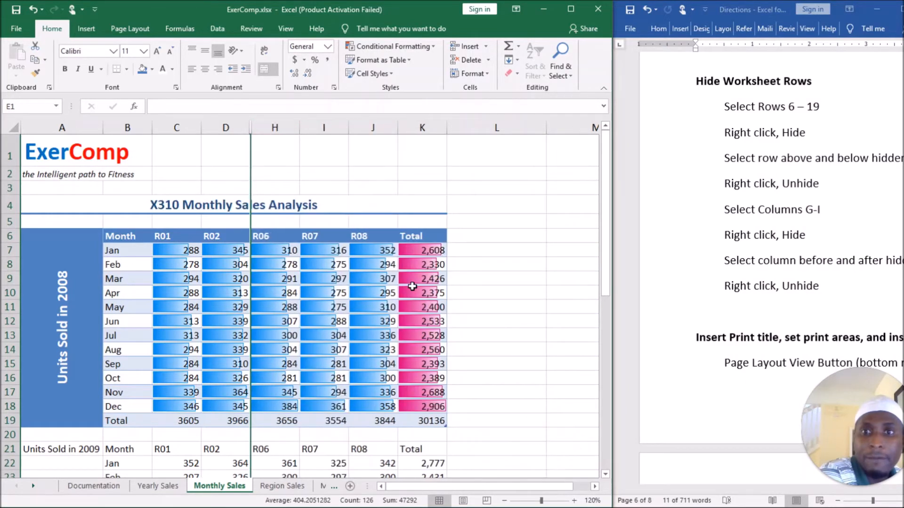
Unhide the hidden columns between columns D and H, and clear the column selection.
drag(238, 127, 259, 127)
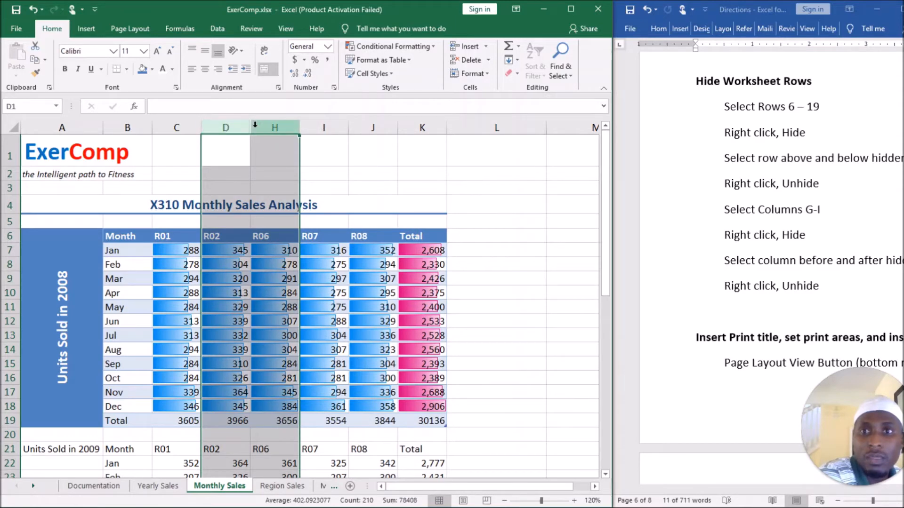
right_click(257, 128)
click(312, 294)
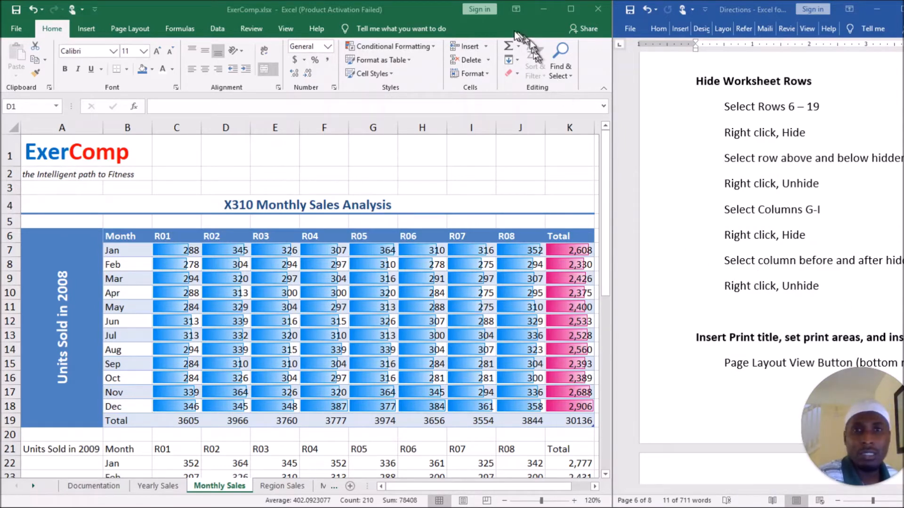
click(420, 10)
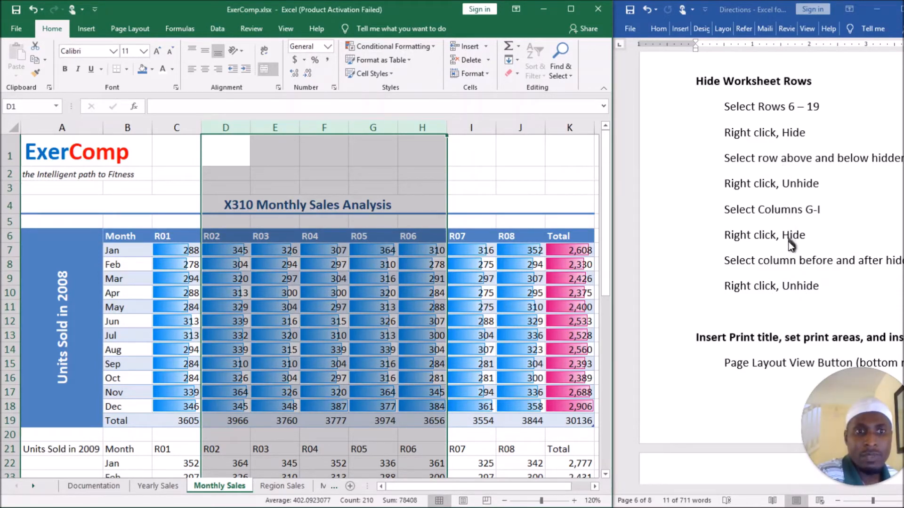
click(479, 173)
Read the Word directions on print titles, print areas and page breaks, bringing the full line width into view.
scroll(829, 292, down, 1)
scroll(829, 292, down, 4)
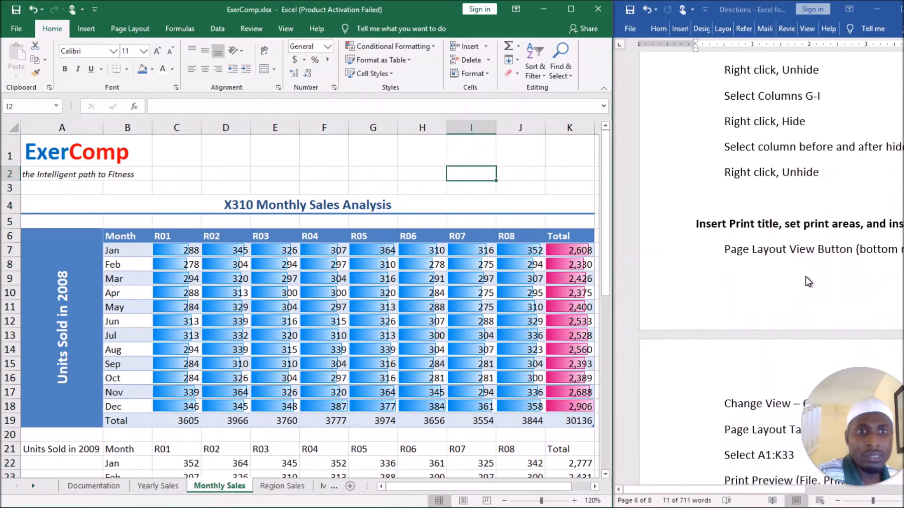
scroll(761, 201, down, 1)
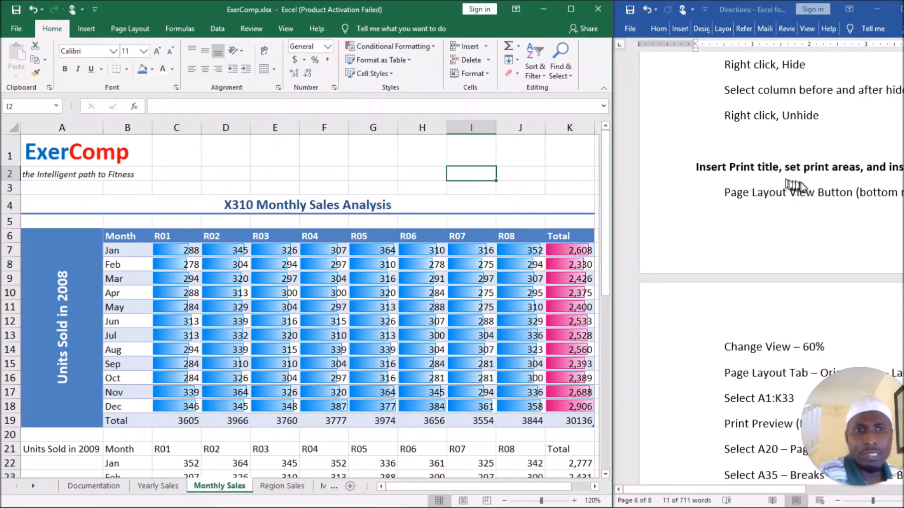
click(807, 168)
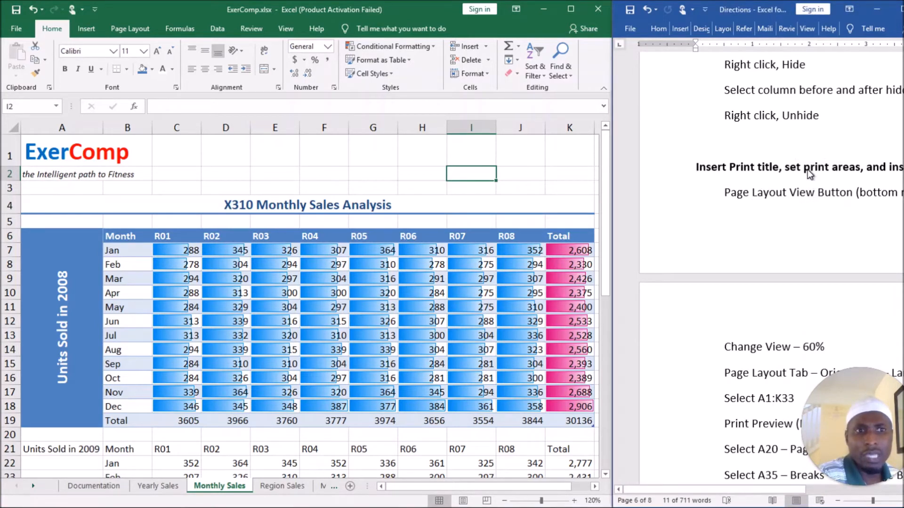
triple_click(807, 168)
drag(741, 490, 764, 496)
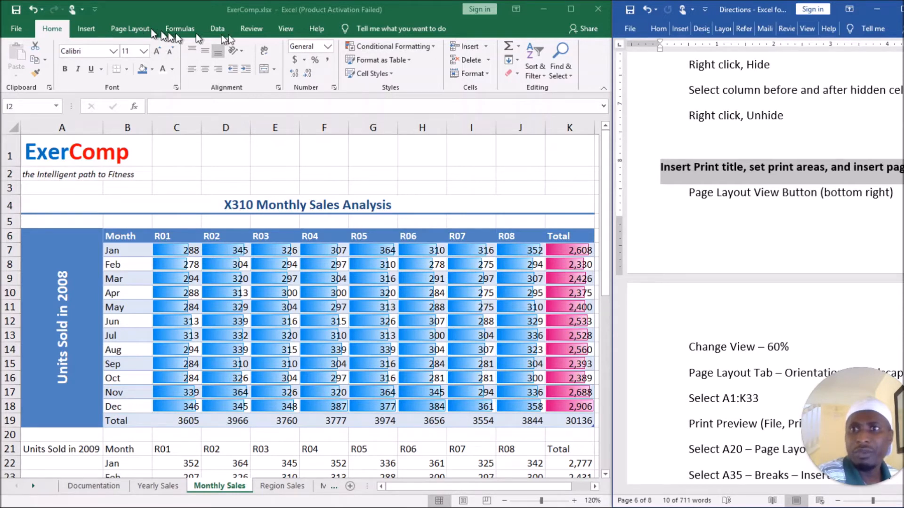
View the Monthly Sales sheet in Page Layout view, and return to Normal view.
click(288, 27)
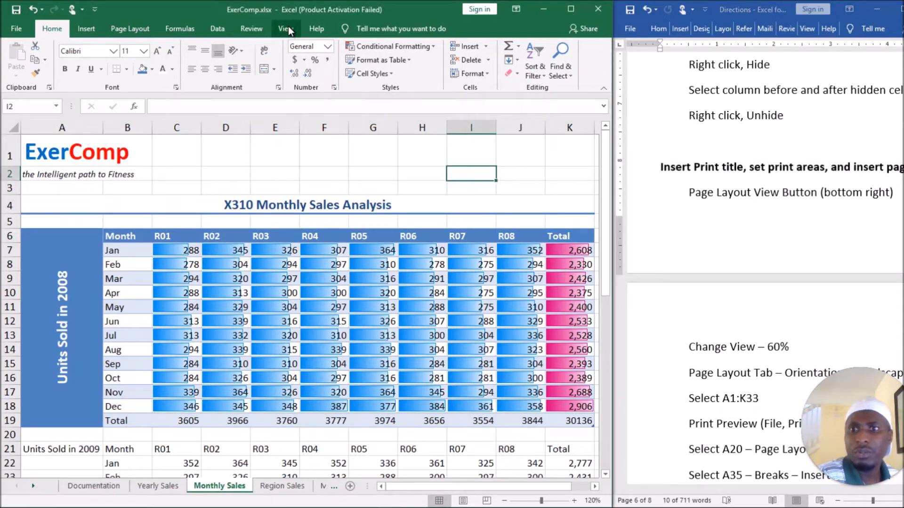
click(285, 28)
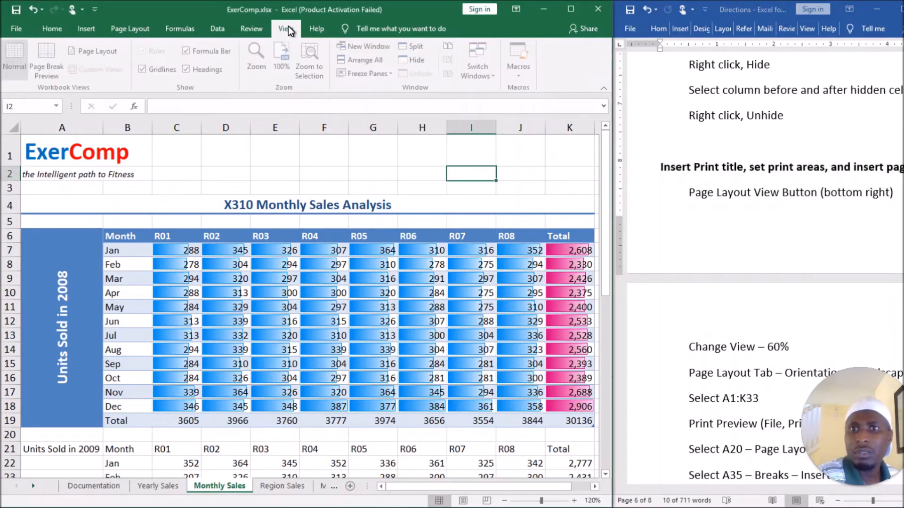
click(92, 50)
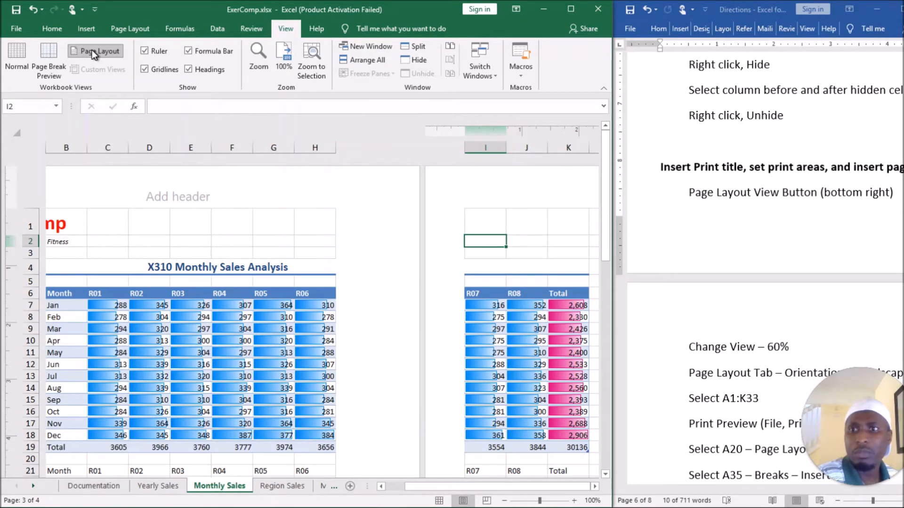
click(22, 53)
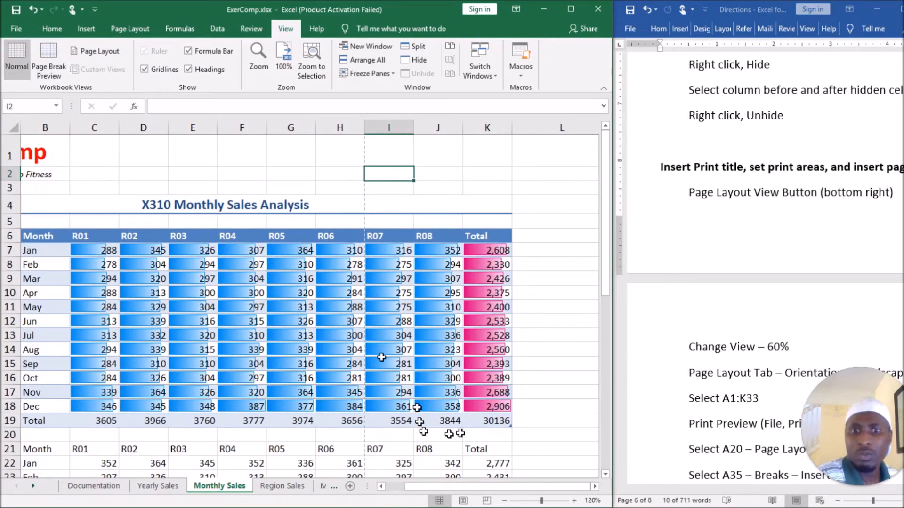
Compare Page Layout view and Page Break Preview with Normal view, finishing in Normal view.
click(464, 501)
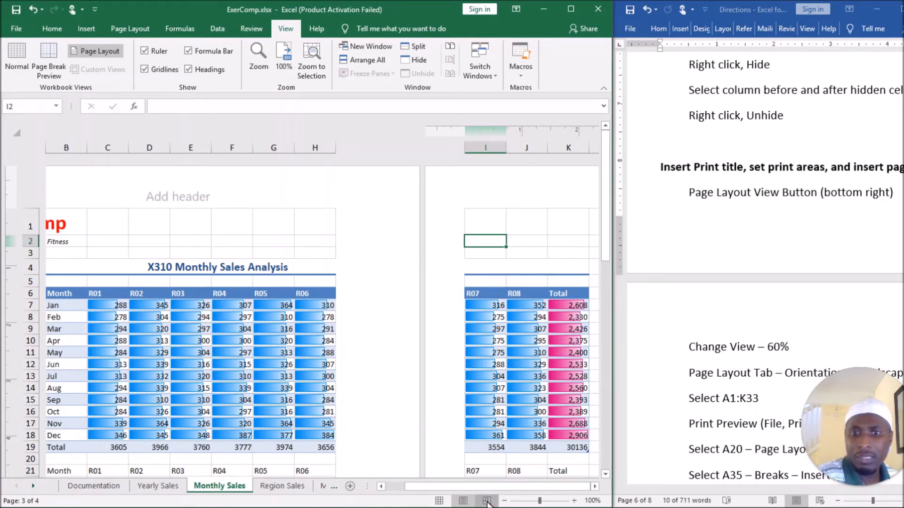
click(487, 502)
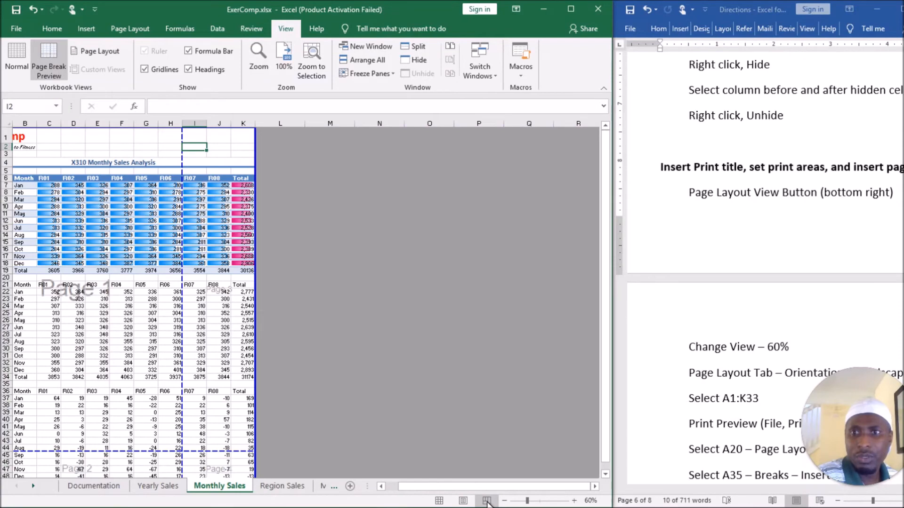
click(440, 501)
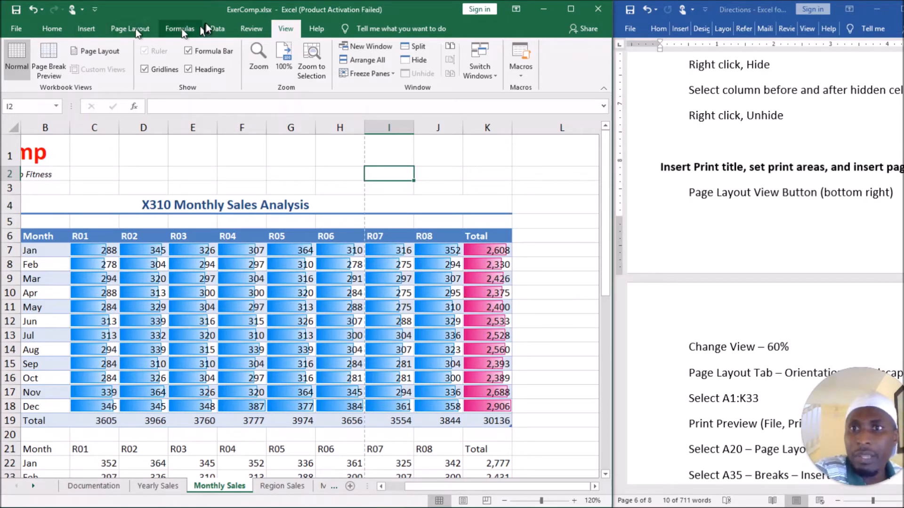
click(47, 61)
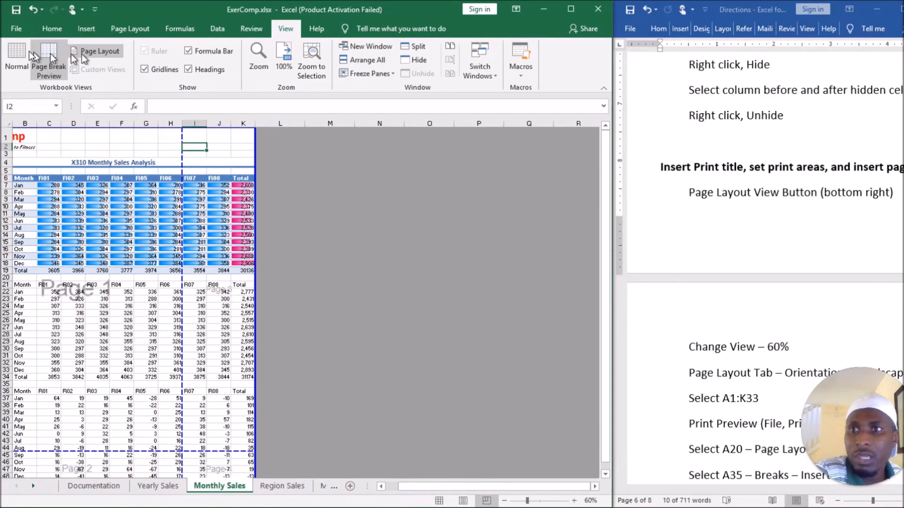
click(14, 50)
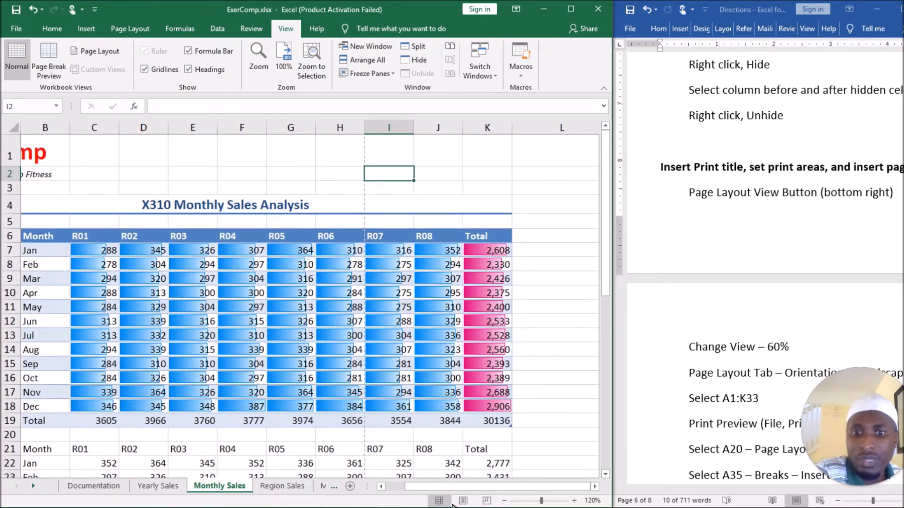
Read further in the directions and look over the 2009 and Net Increase sections of the sheet at 120% zoom.
scroll(745, 239, down, 3)
scroll(742, 233, down, 5)
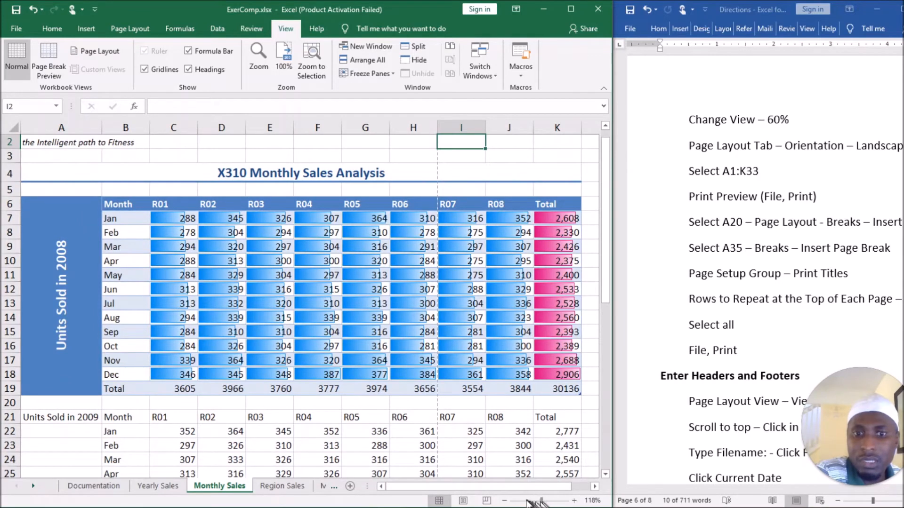
click(574, 501)
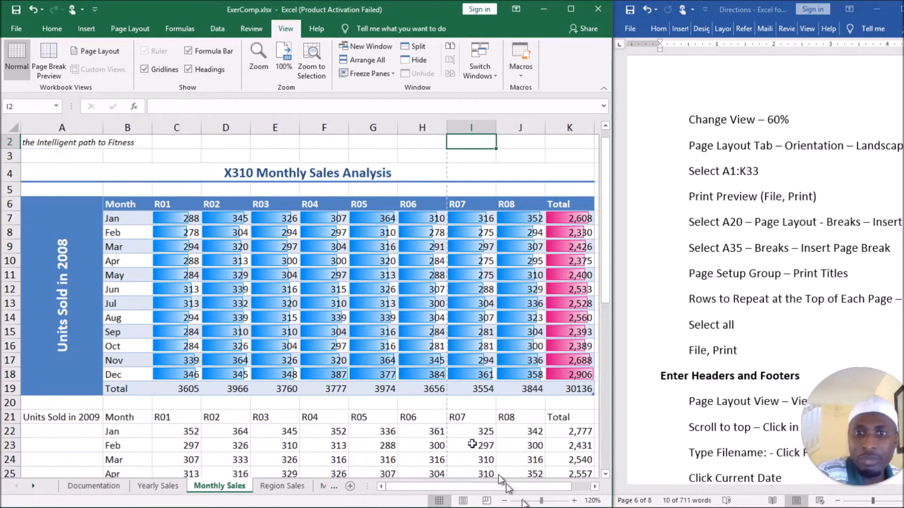
scroll(407, 282, down, 12)
scroll(398, 294, up, 6)
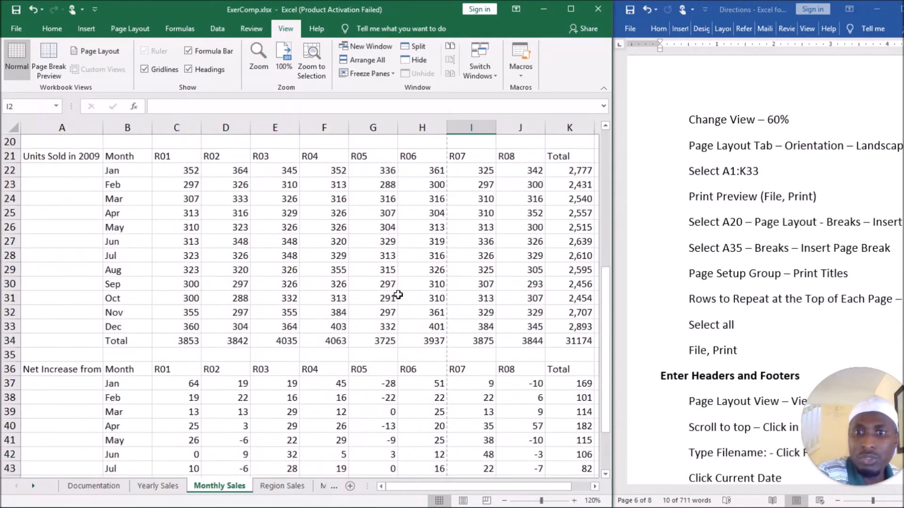
scroll(398, 295, up, 6)
scroll(391, 290, down, 3)
scroll(386, 288, up, 3)
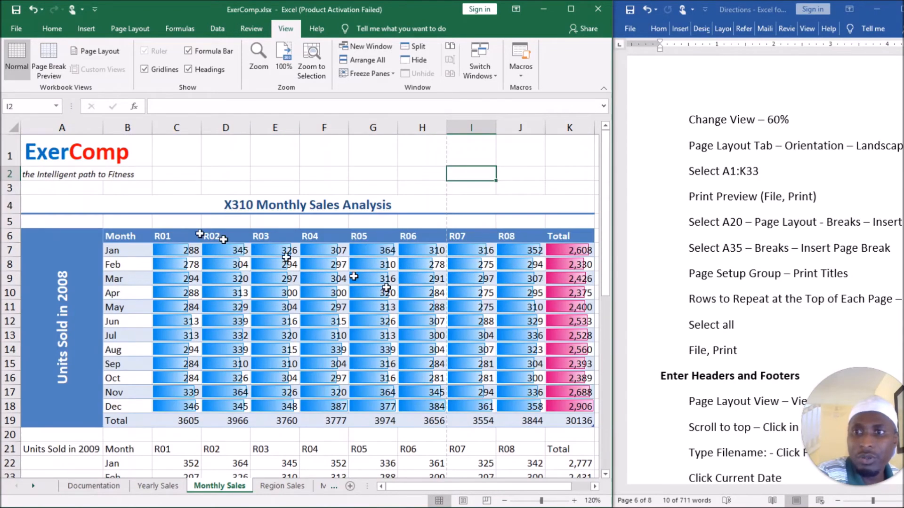
Copy the formatting of the Units Sold in 2008 section, A6:K19, onto the 2009 section, A21:K34, with Format Painter.
drag(66, 245, 558, 376)
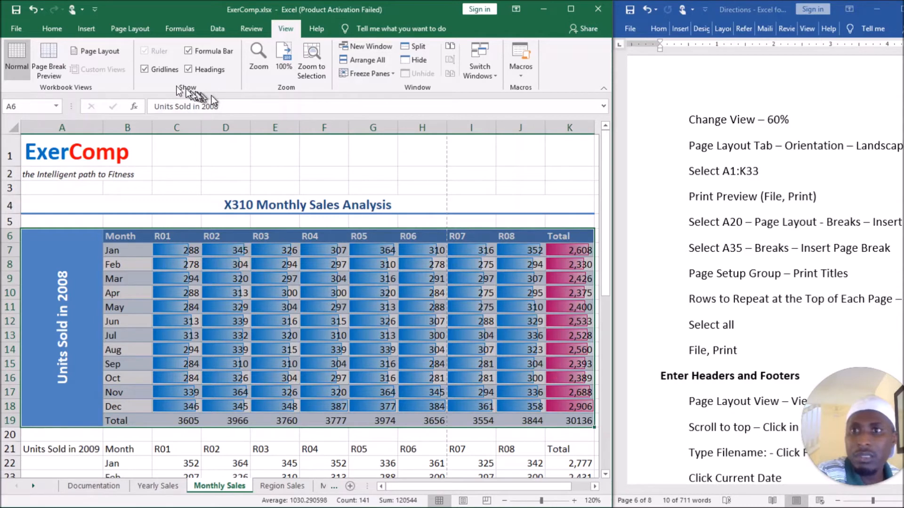
click(15, 27)
key(Escape)
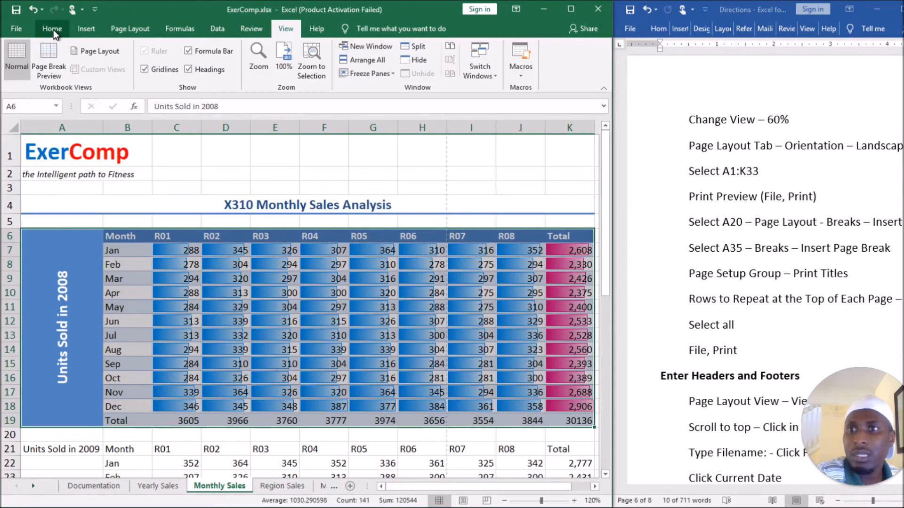
click(53, 30)
click(36, 73)
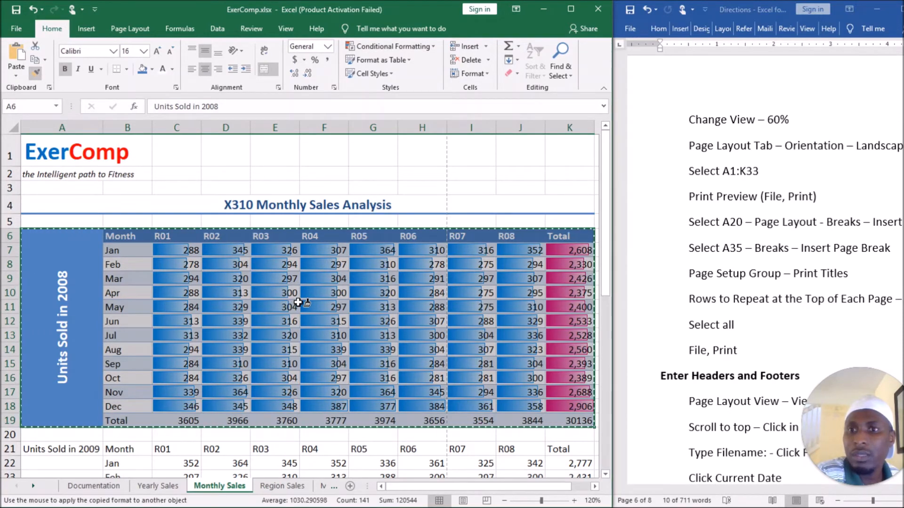
scroll(299, 302, down, 5)
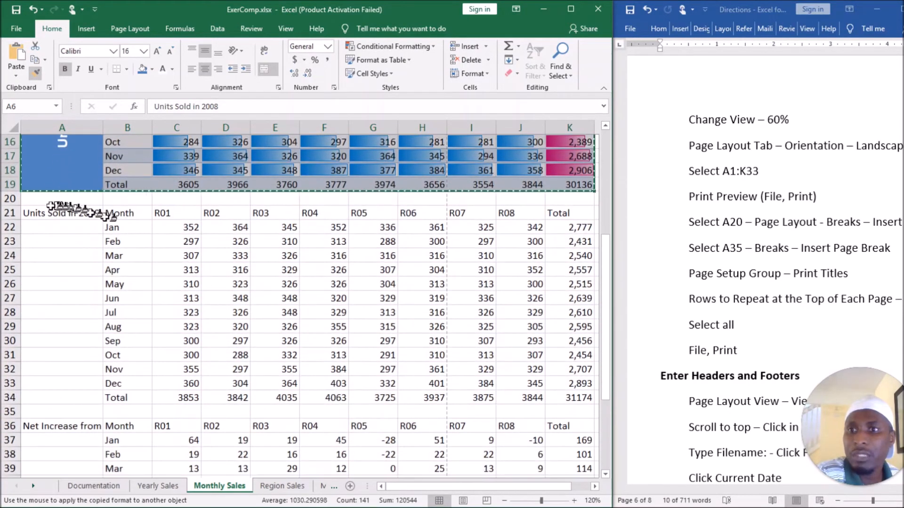
mouse_move(36, 207)
mouse_down()
mouse_move(464, 393)
mouse_move(558, 392)
mouse_up()
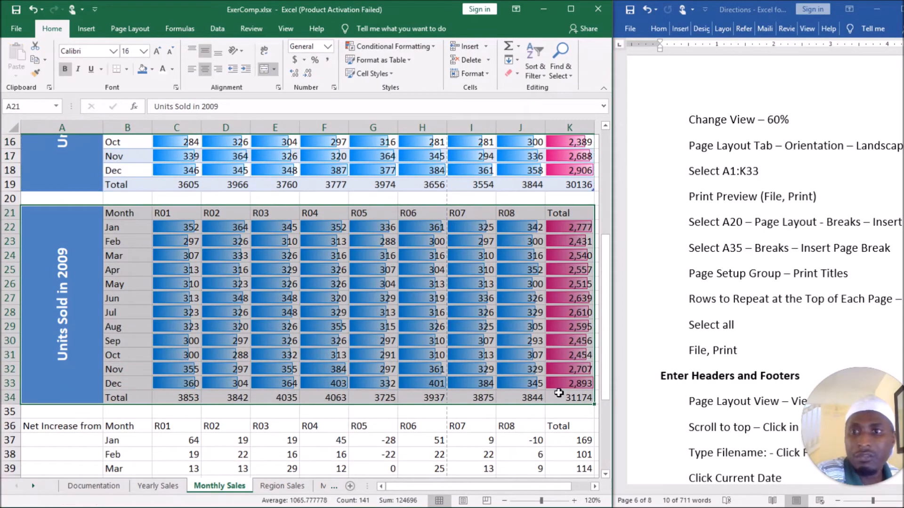
Copy the formatting of the 2009 section onto the Net Increase section, A36:K49, with Format Painter, and deselect the range.
click(37, 74)
scroll(210, 290, down, 3)
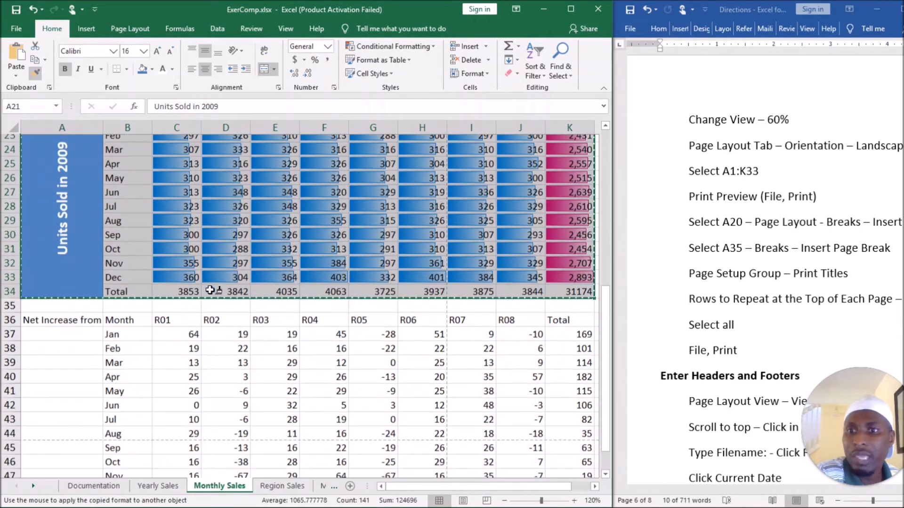
scroll(210, 290, down, 2)
drag(71, 255, 559, 435)
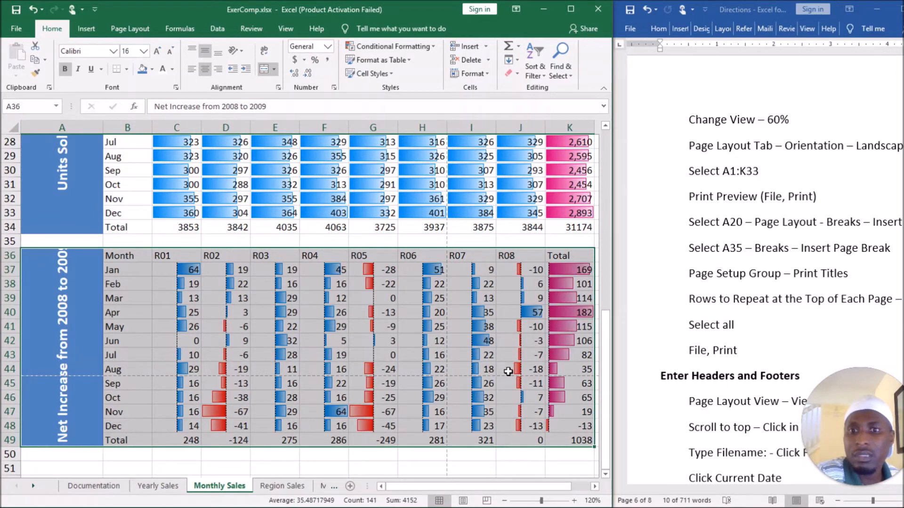
scroll(507, 371, up, 1)
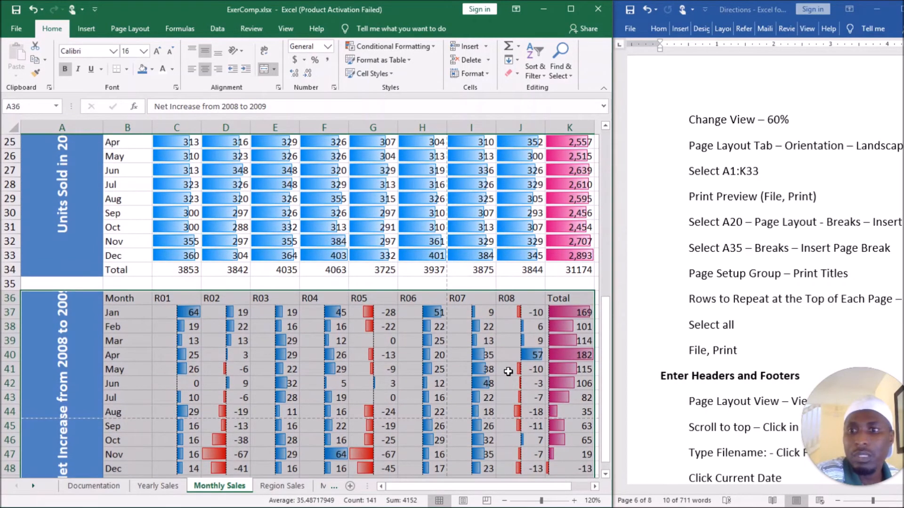
scroll(508, 371, up, 4)
scroll(461, 323, up, 3)
click(437, 260)
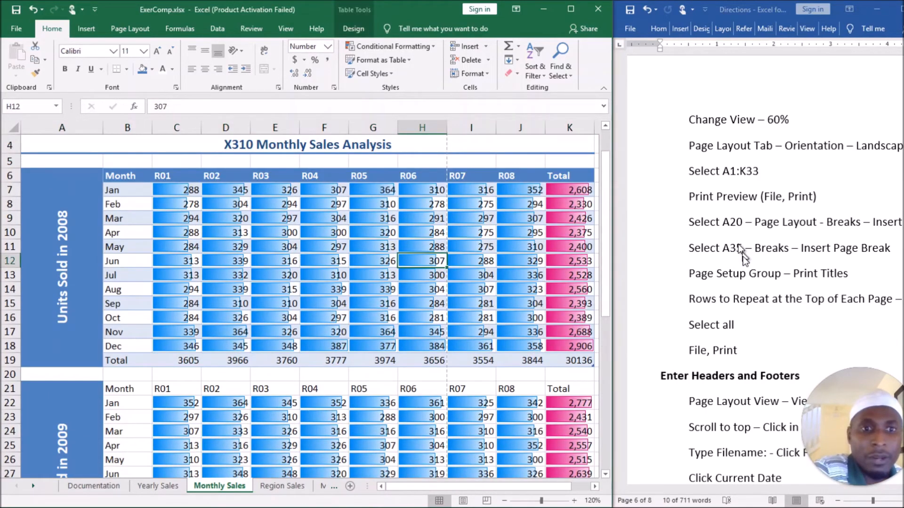
Read the orientation line in the Word directions and look at the page orientation options for the Monthly Sales sheet in Excel.
click(746, 351)
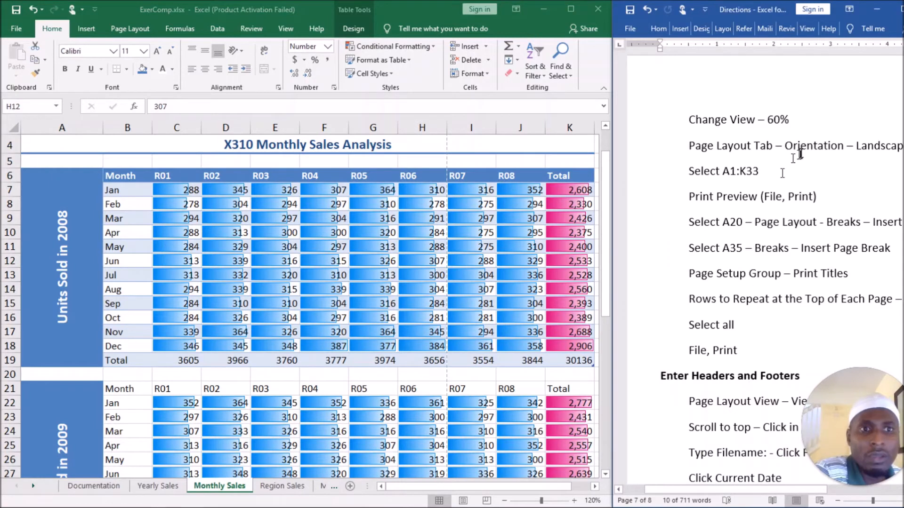
triple_click(824, 148)
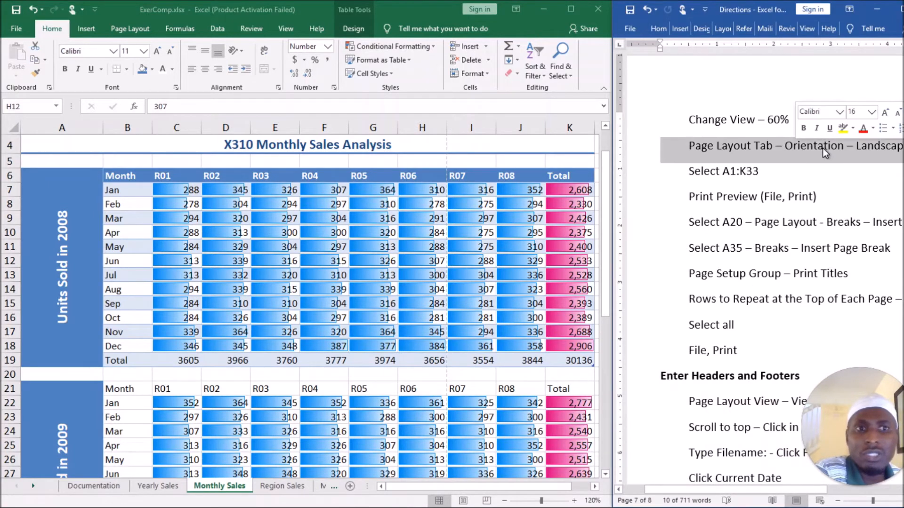
click(129, 28)
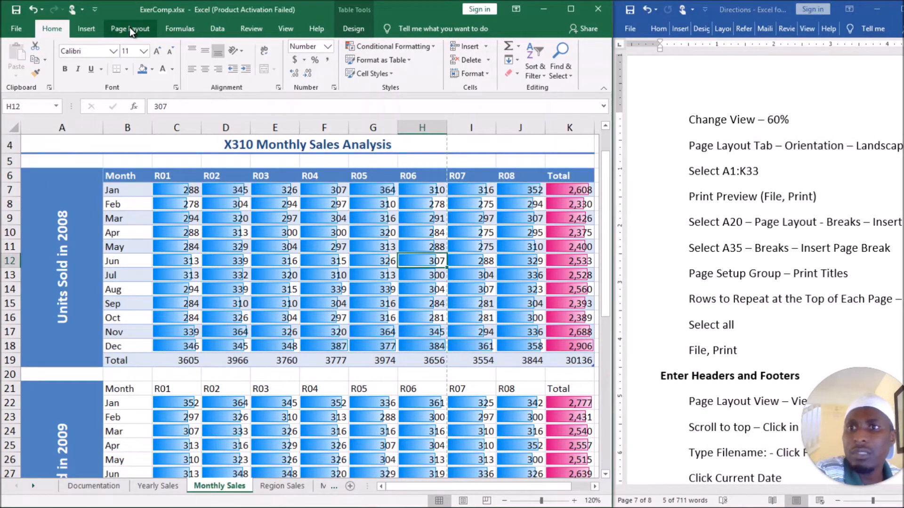
click(129, 27)
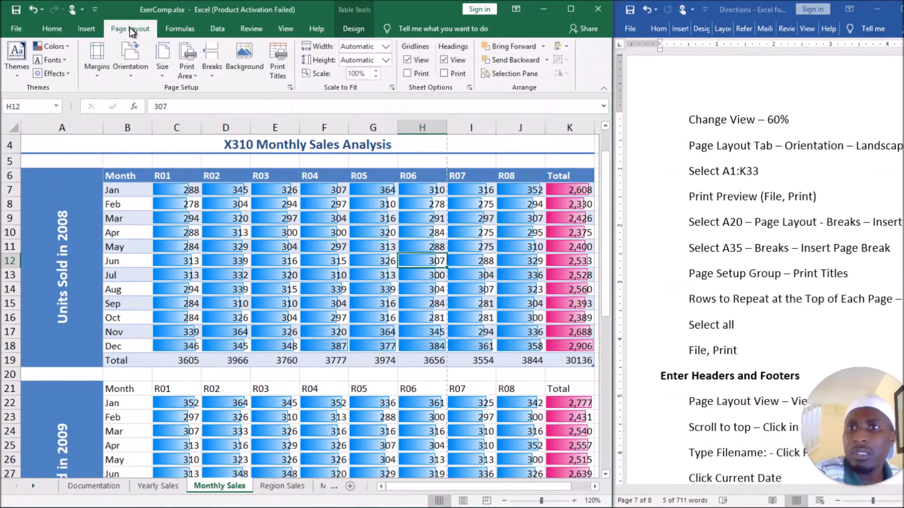
click(131, 78)
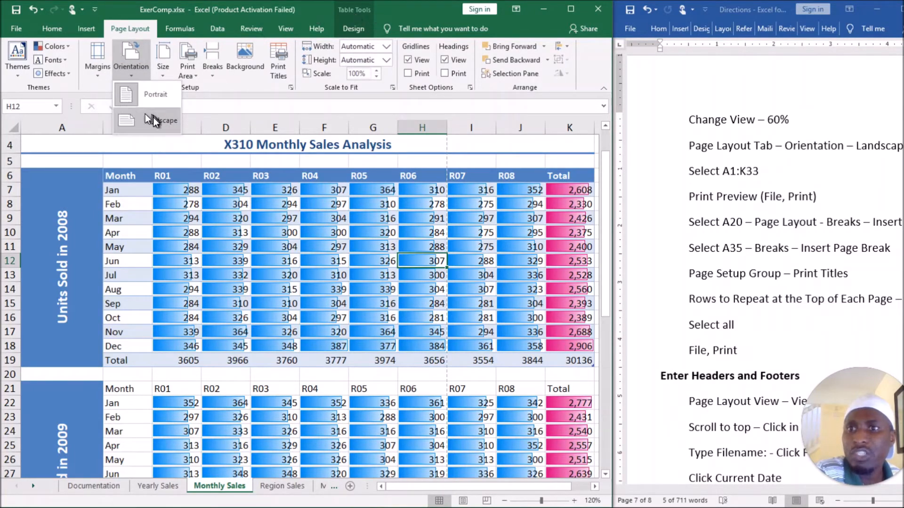
click(116, 8)
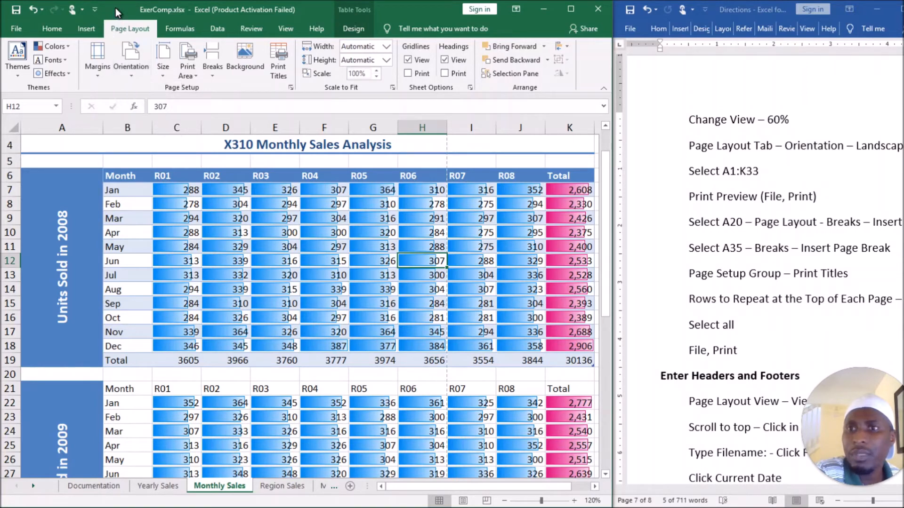
Examine in print preview how the Monthly Sales sheet splits across pages in portrait orientation, and return to the sheet.
click(16, 28)
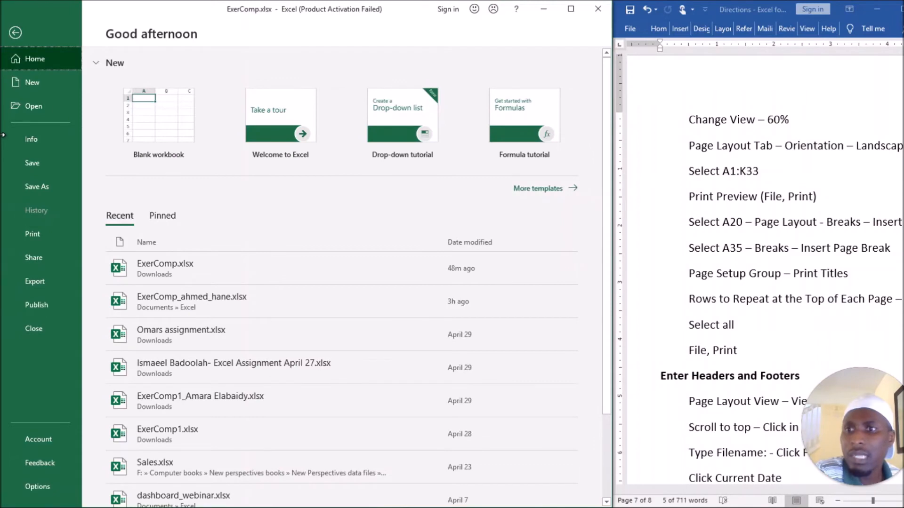
click(42, 234)
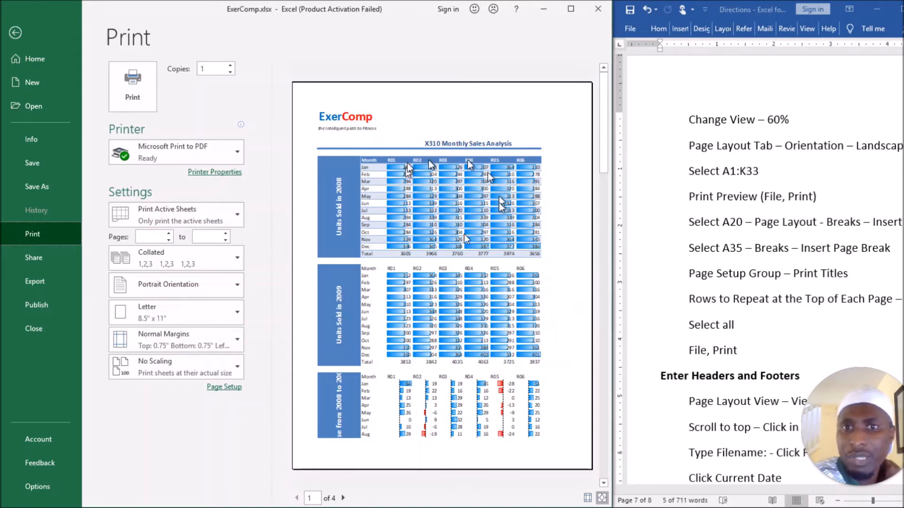
drag(607, 151, 605, 430)
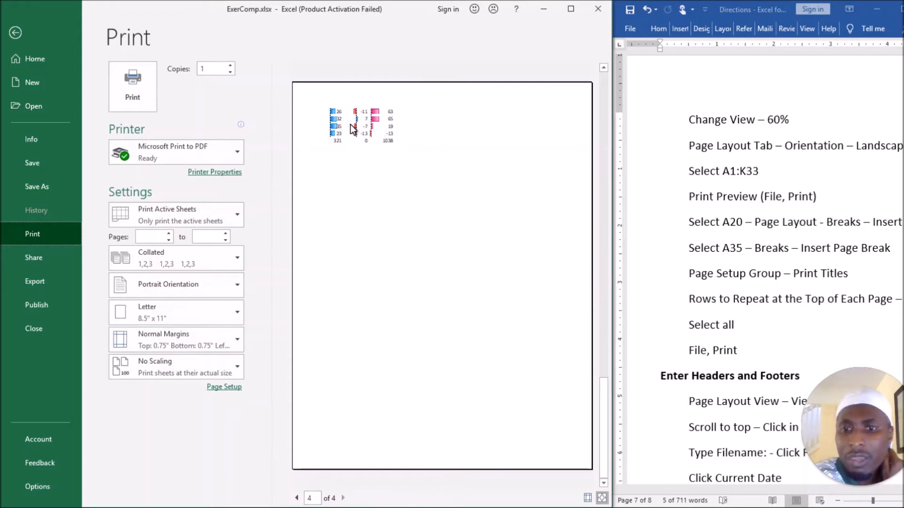
scroll(413, 232, up, 2)
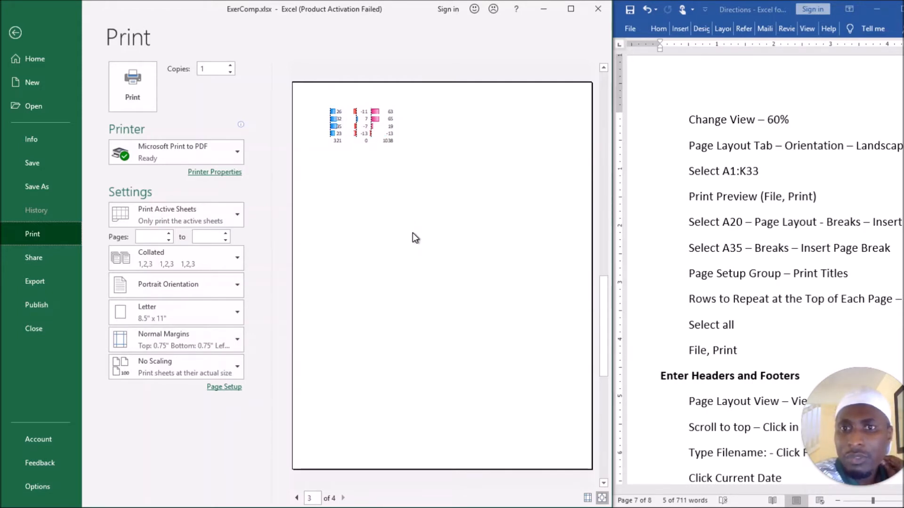
scroll(412, 233, up, 2)
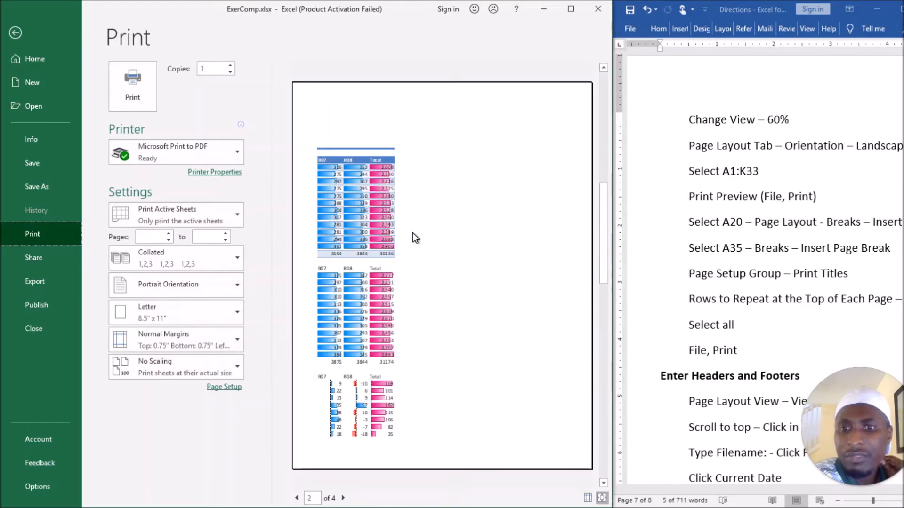
scroll(412, 233, up, 2)
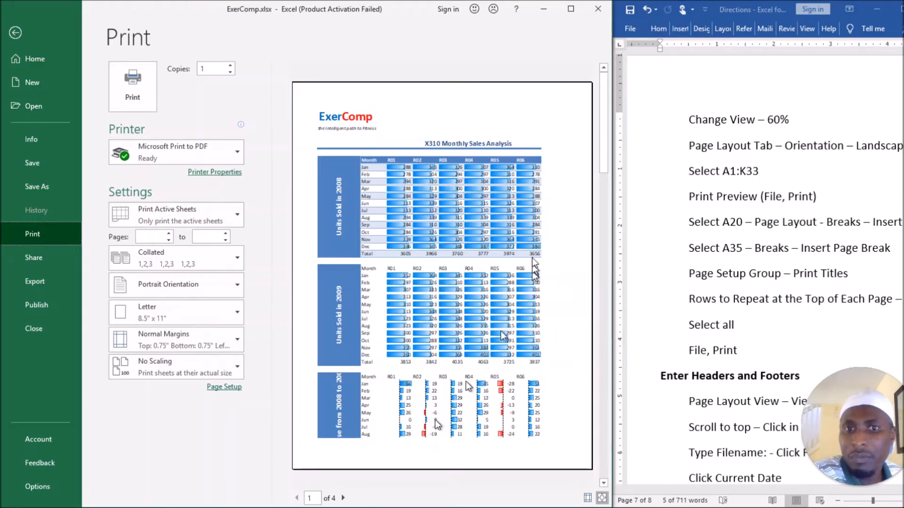
scroll(456, 331, down, 1)
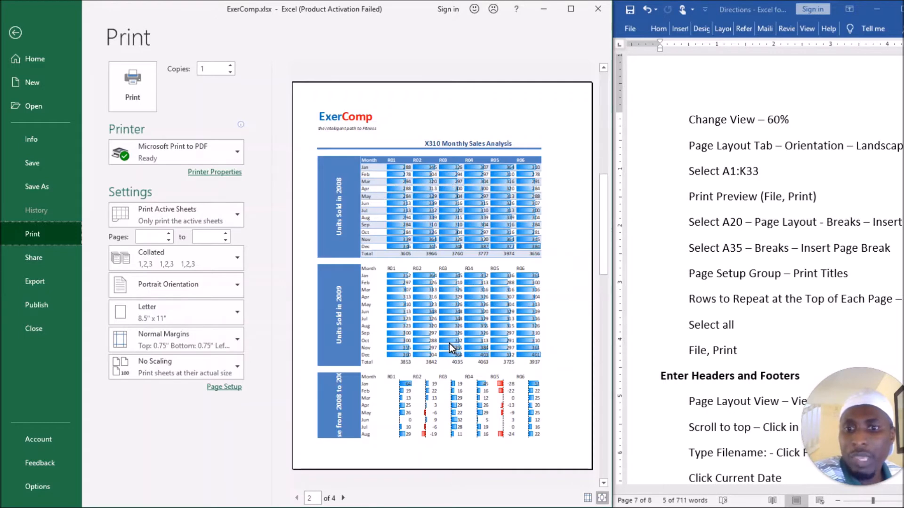
scroll(598, 195, down, 1)
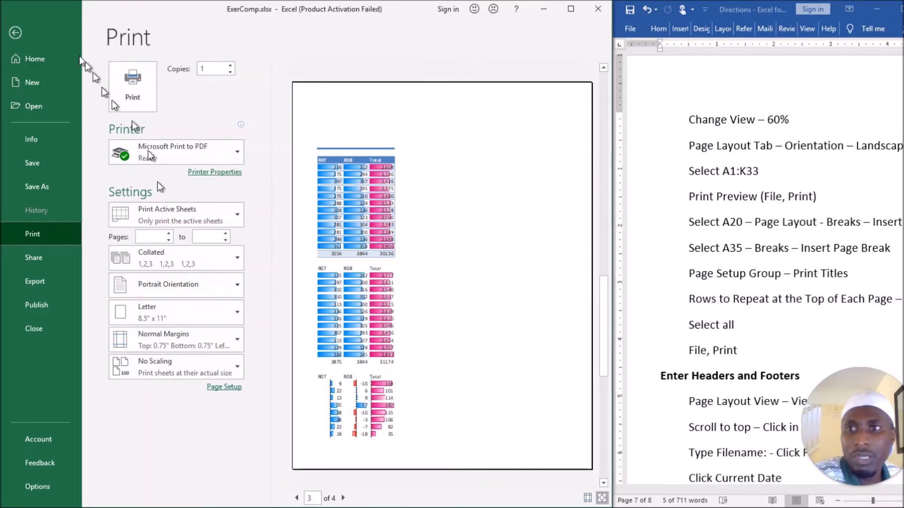
click(15, 32)
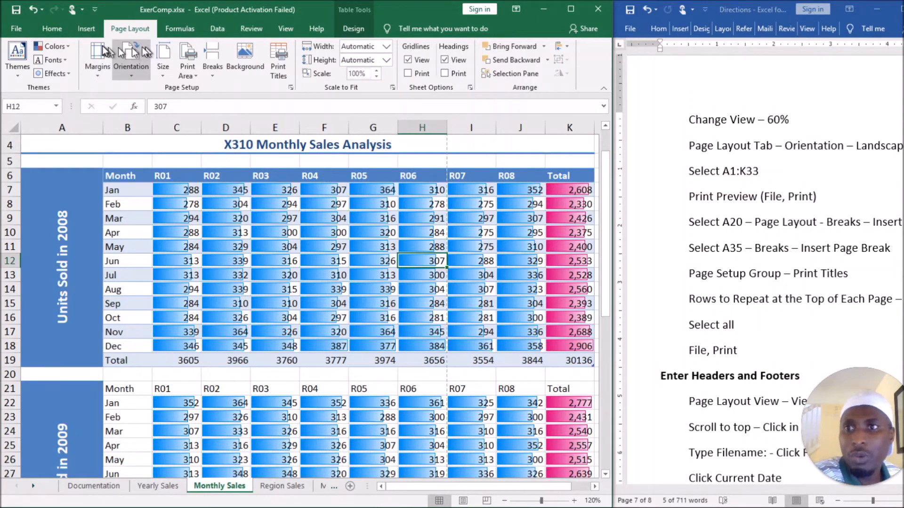
Set the page orientation to Landscape and check the pages in print preview.
click(127, 71)
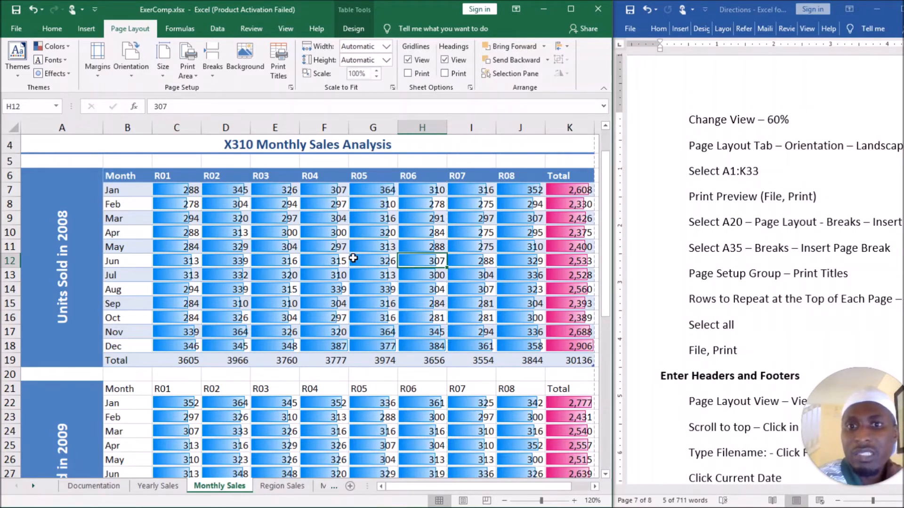
click(16, 31)
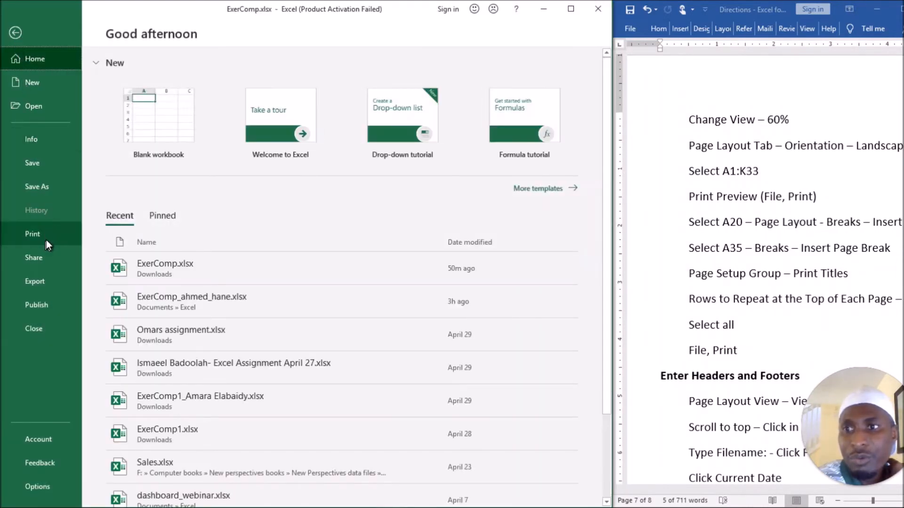
click(46, 238)
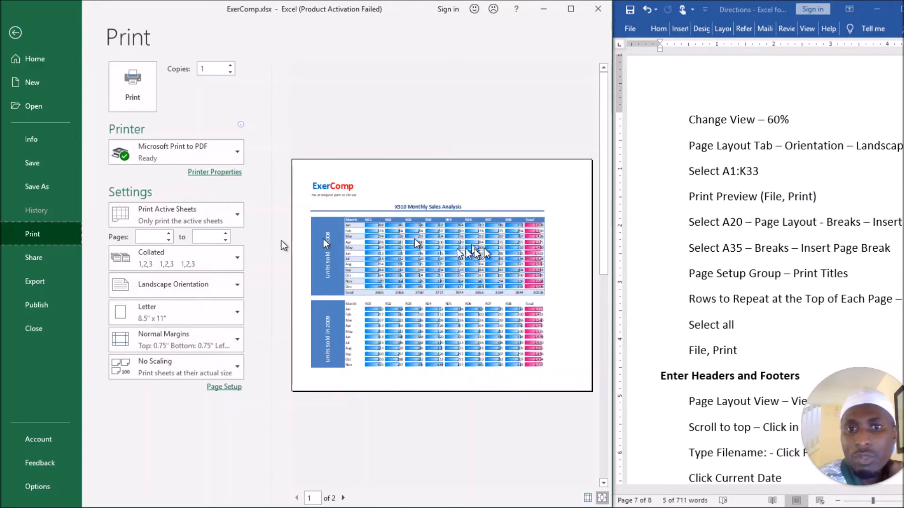
drag(604, 198, 603, 346)
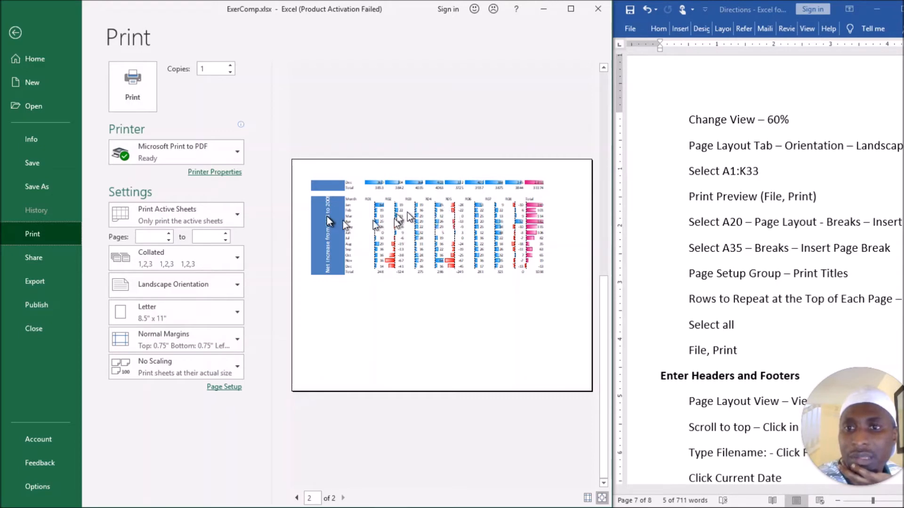
click(15, 32)
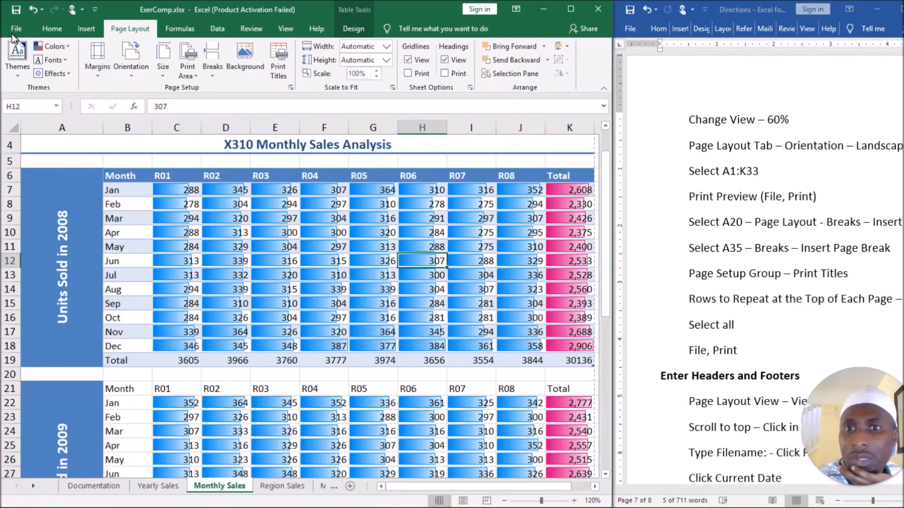
Read the page break directions in Word and locate cells A20 and A35 between the sections of the Monthly Sales sheet.
triple_click(749, 203)
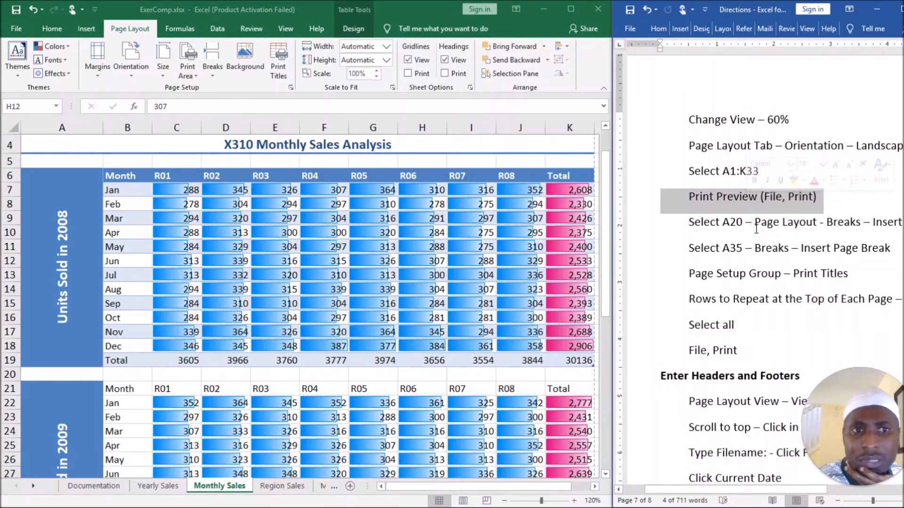
triple_click(786, 227)
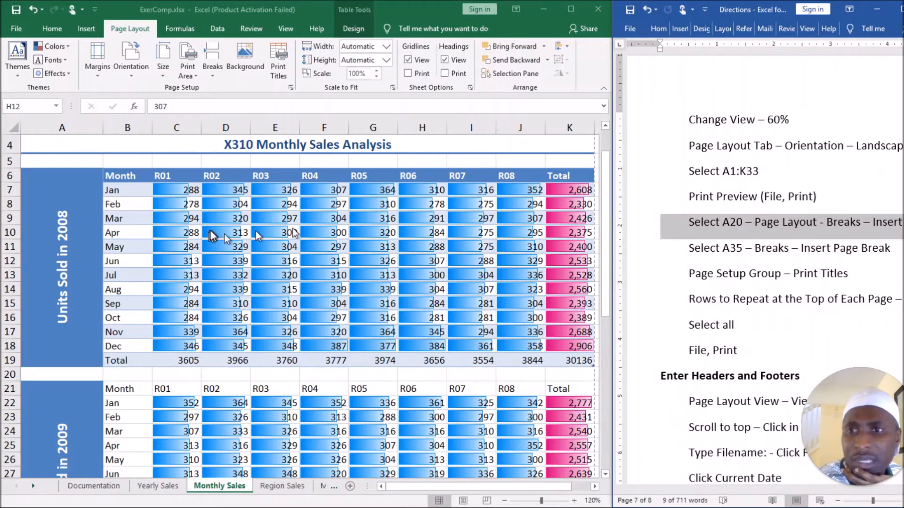
click(42, 371)
click(42, 371)
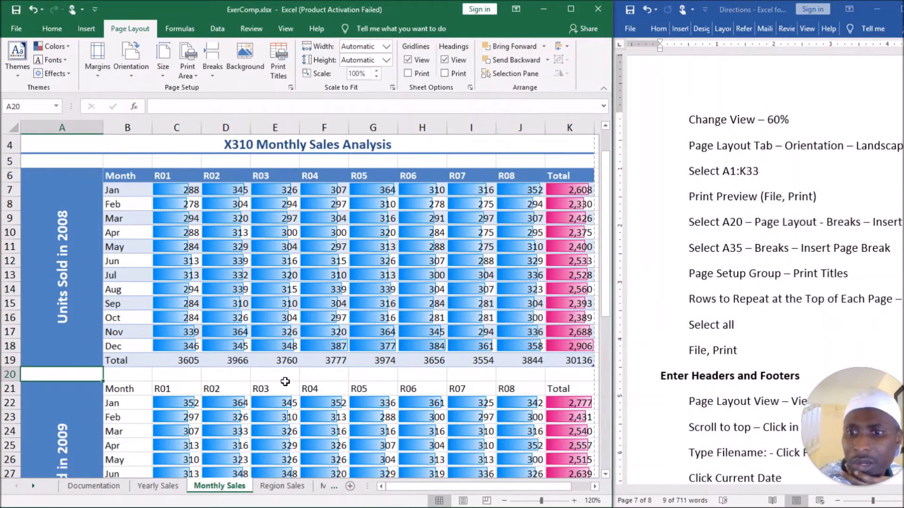
scroll(284, 382, down, 5)
click(40, 370)
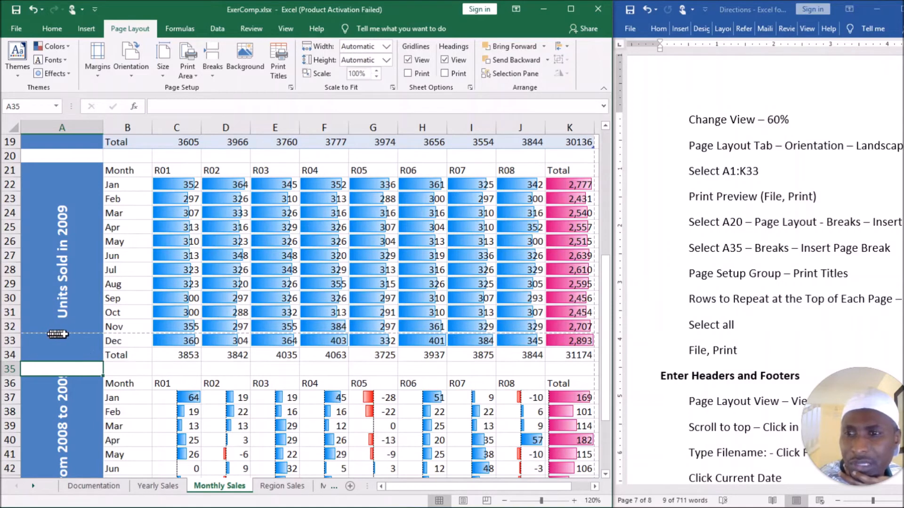
scroll(502, 334, up, 2)
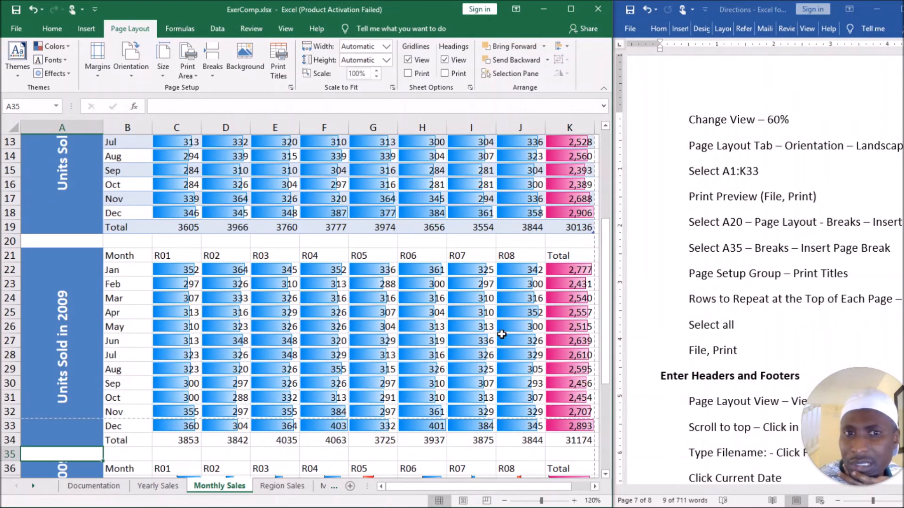
scroll(531, 270, up, 3)
scroll(588, 157, up, 1)
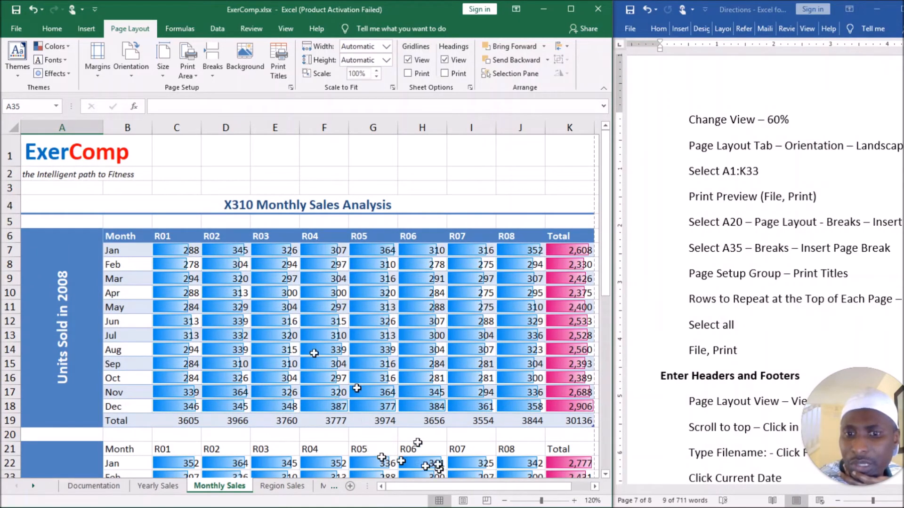
Display the Monthly Sales sheet in Page Break Preview and insert page breaks at cells A20 and A35.
click(486, 501)
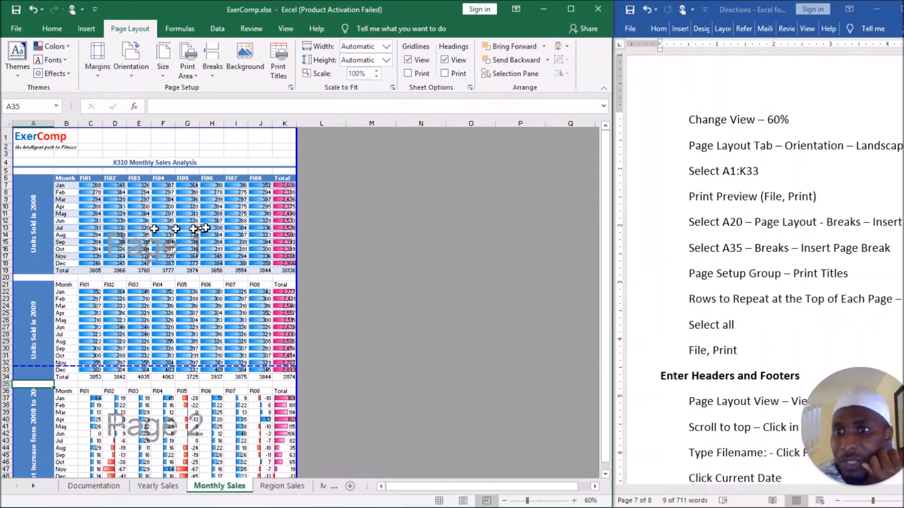
click(43, 278)
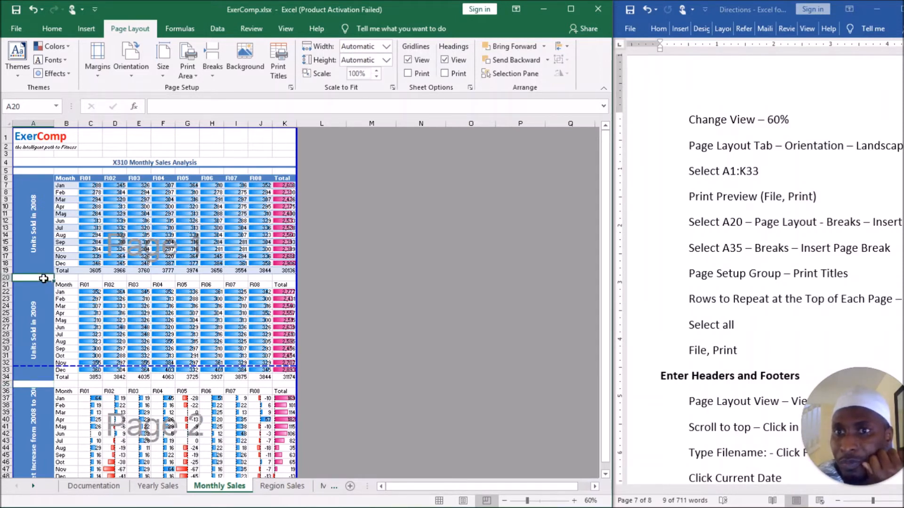
click(213, 75)
click(235, 90)
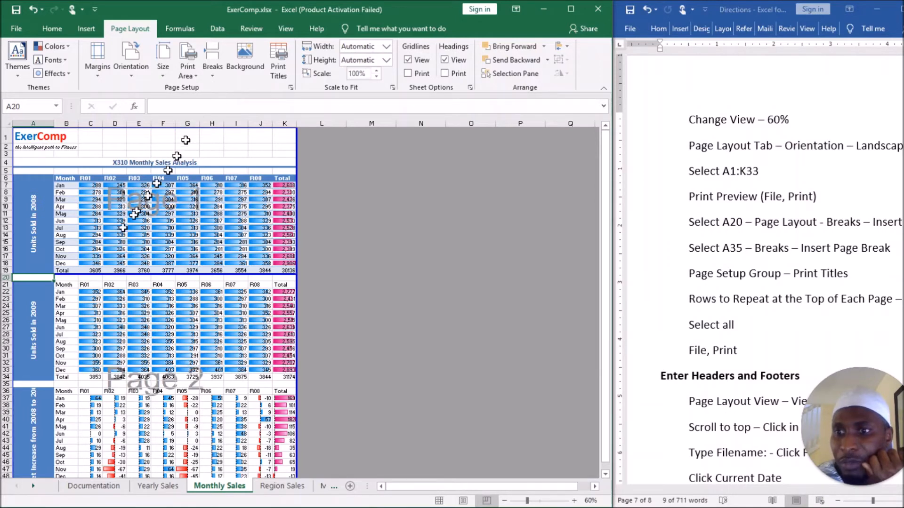
click(43, 384)
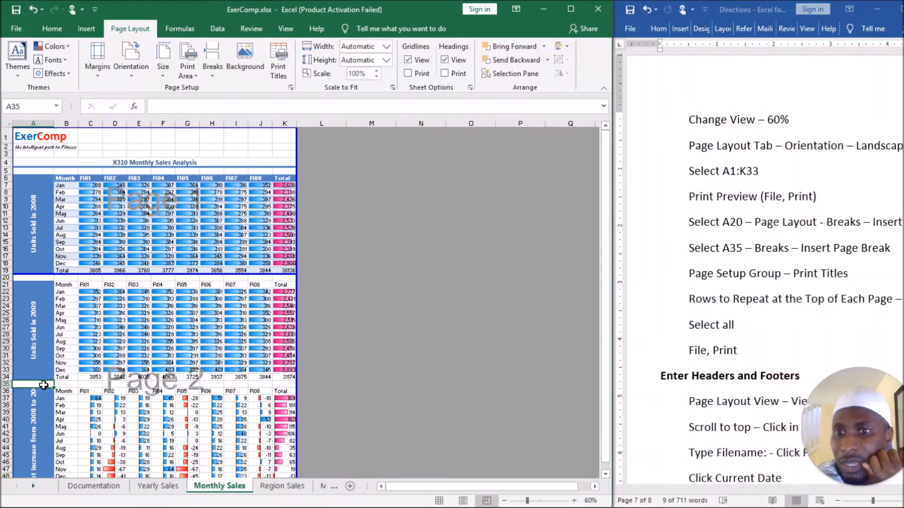
click(213, 78)
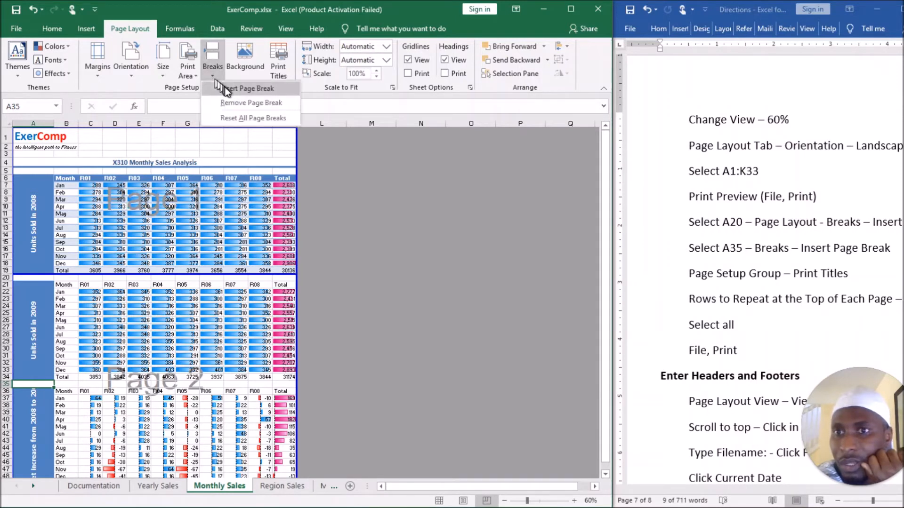
click(228, 89)
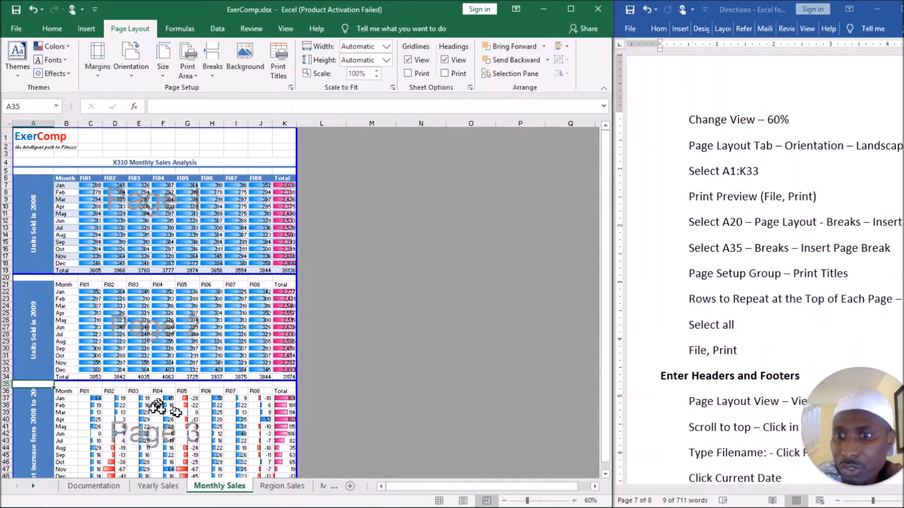
Check in print preview how the inserted page breaks divide the Monthly Sales sheet, and return to the sheet.
click(21, 30)
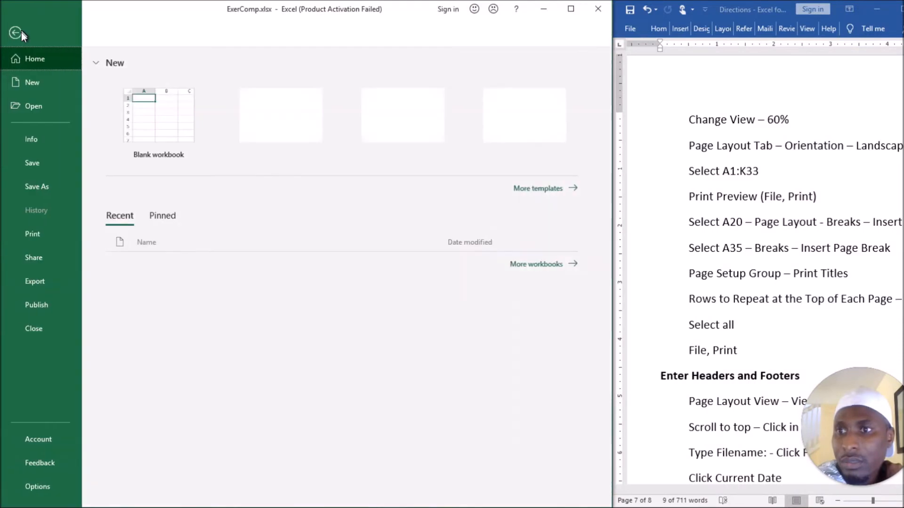
click(44, 238)
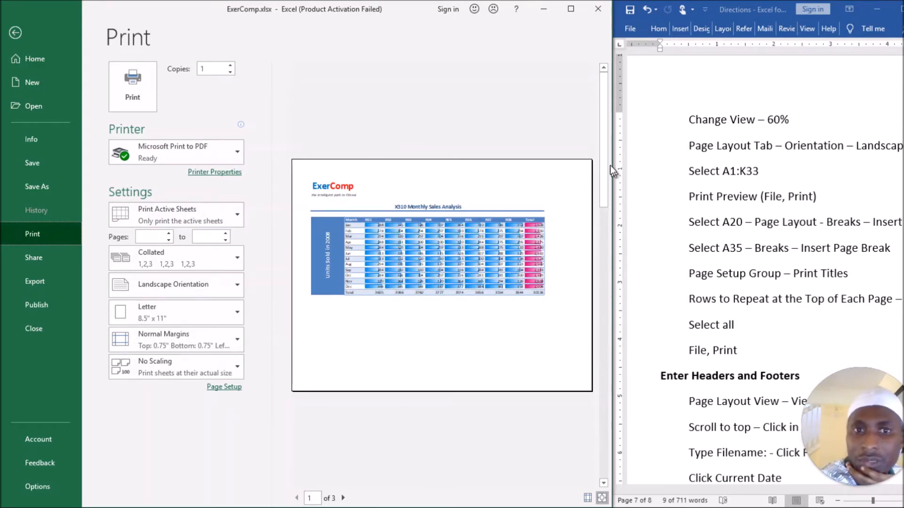
click(601, 483)
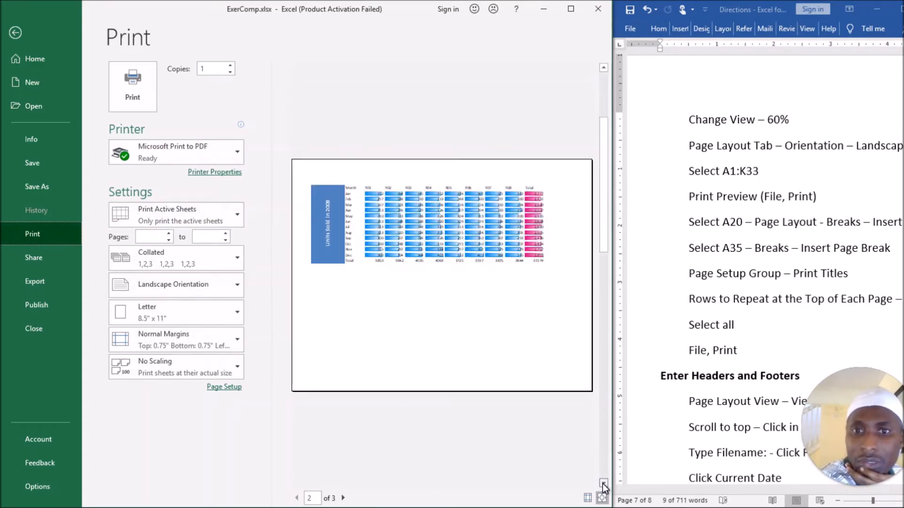
click(603, 484)
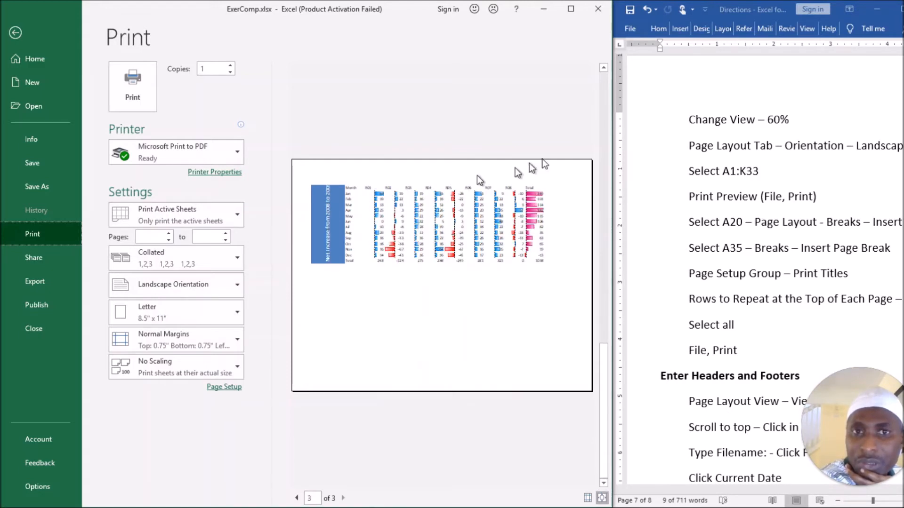
click(605, 67)
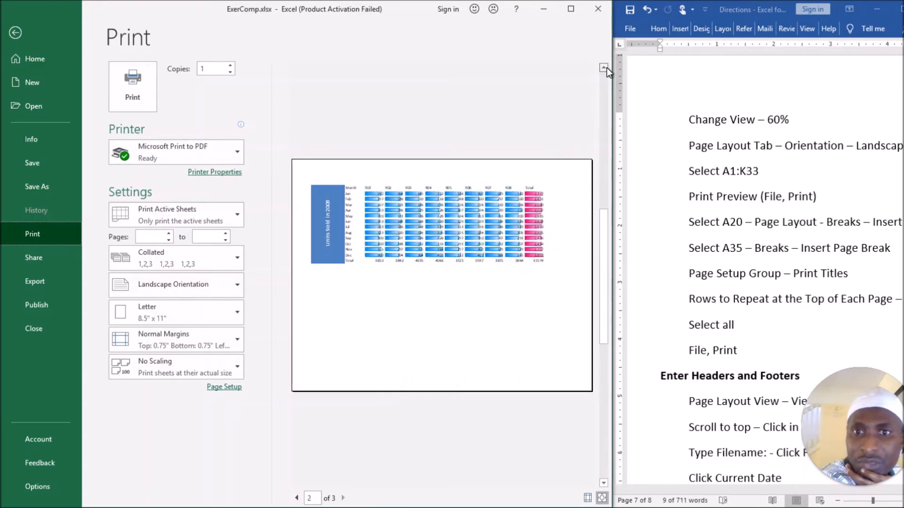
click(605, 68)
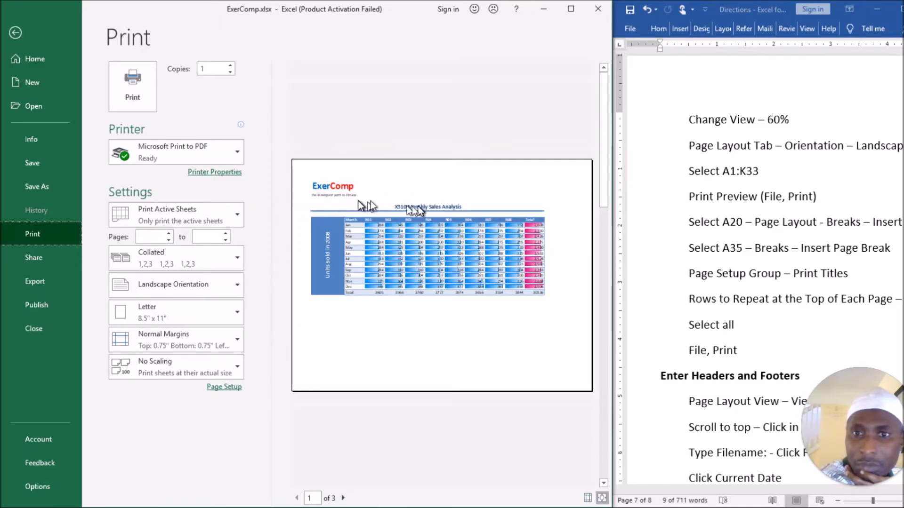
click(14, 37)
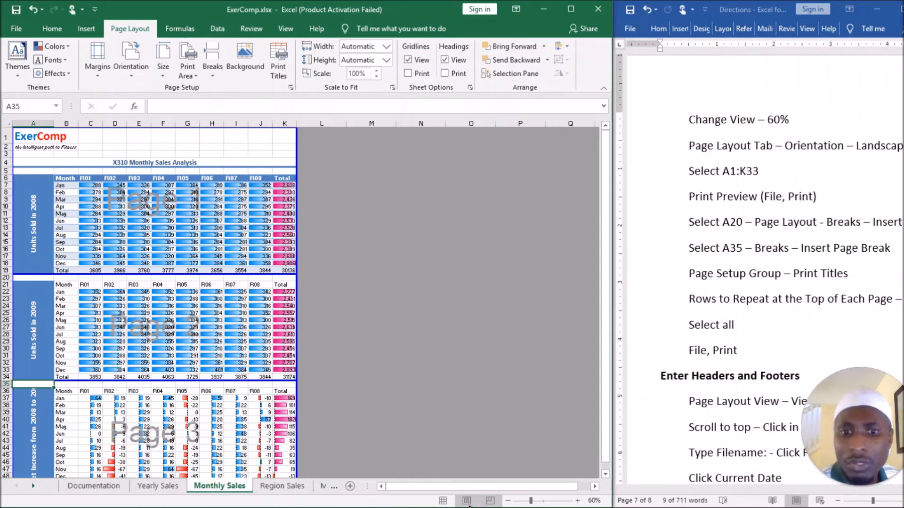
Return the sheet to Normal view and set its print area to A1:K49 in the page setup.
click(442, 500)
scroll(292, 268, down, 2)
scroll(318, 297, up, 1)
scroll(319, 297, up, 3)
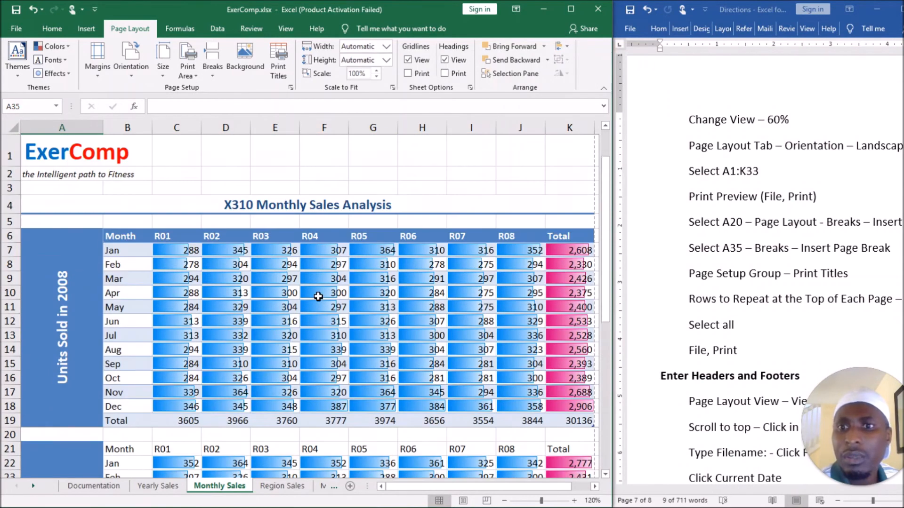
click(284, 76)
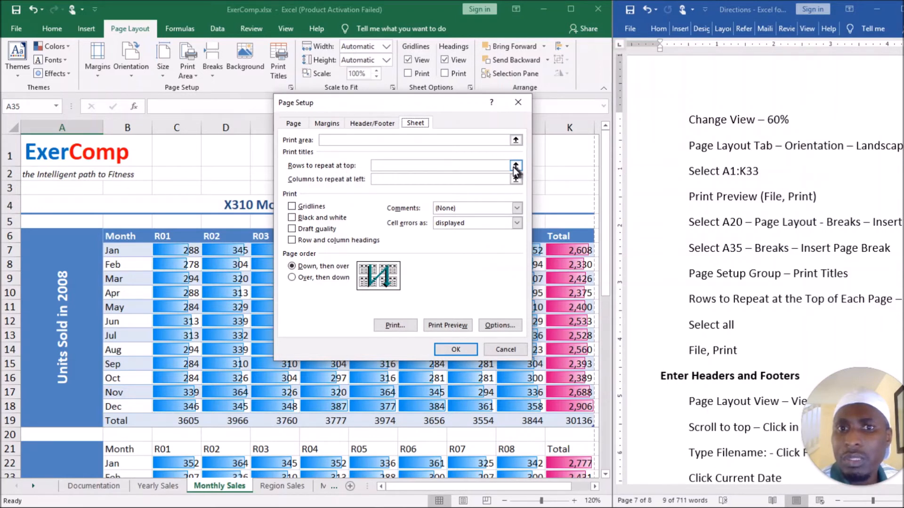
click(516, 141)
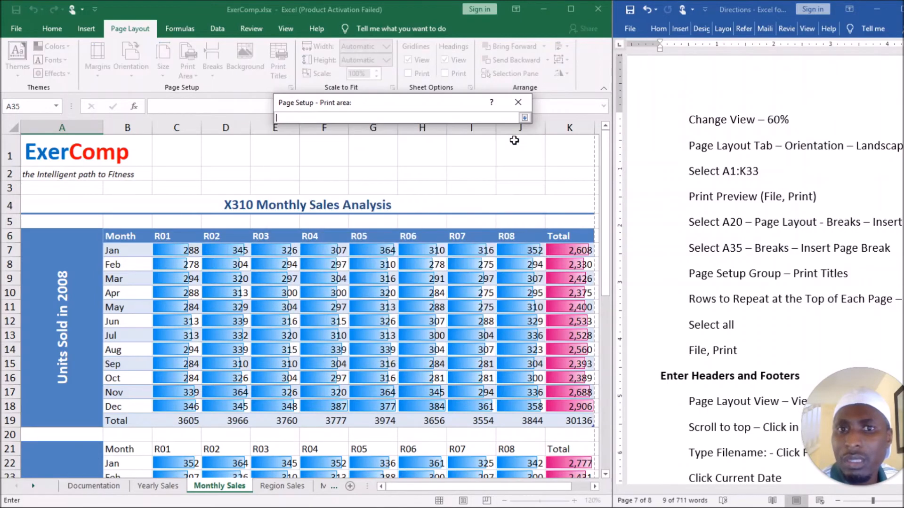
drag(43, 144, 505, 403)
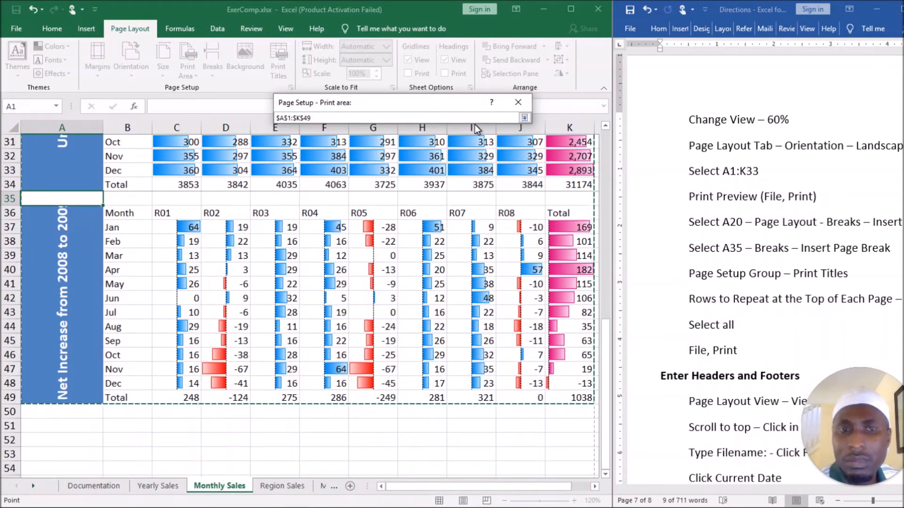
key(Return)
Set rows 1 through 4 as the print titles to repeat at the top of each page, and apply the page setup.
click(398, 165)
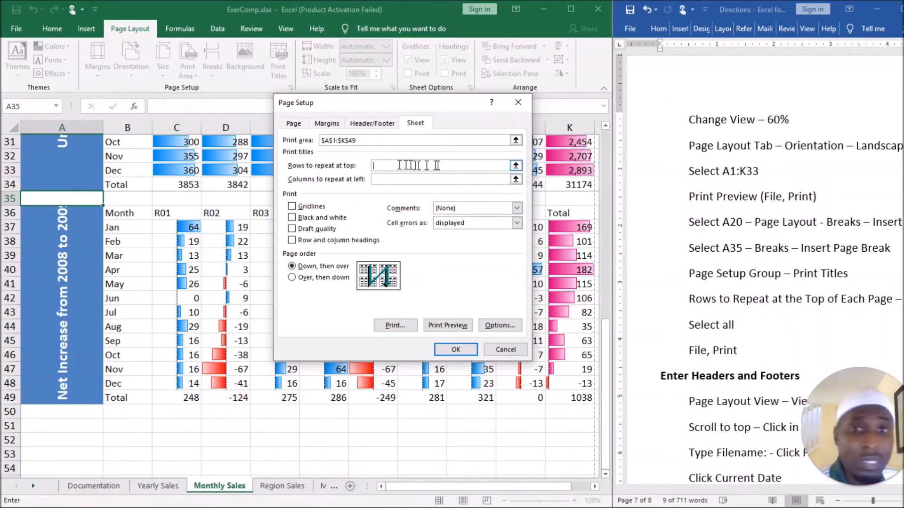
click(514, 166)
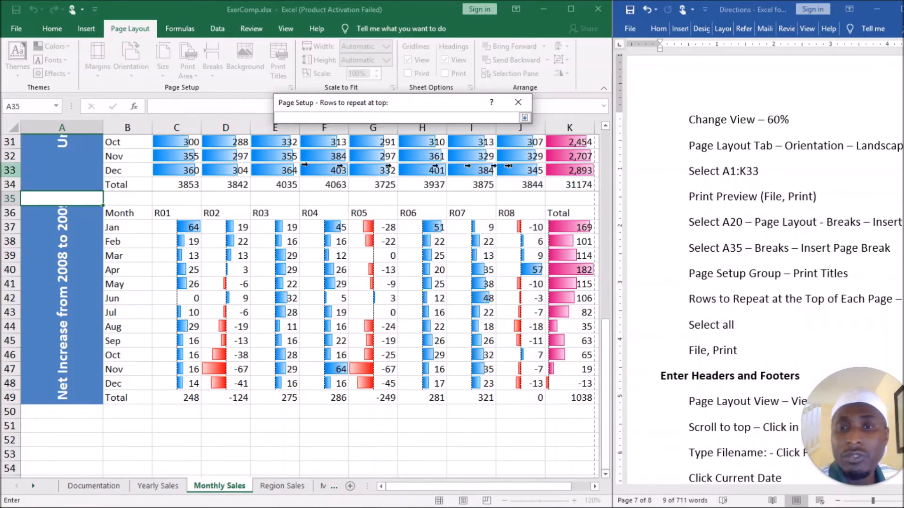
scroll(282, 189, up, 10)
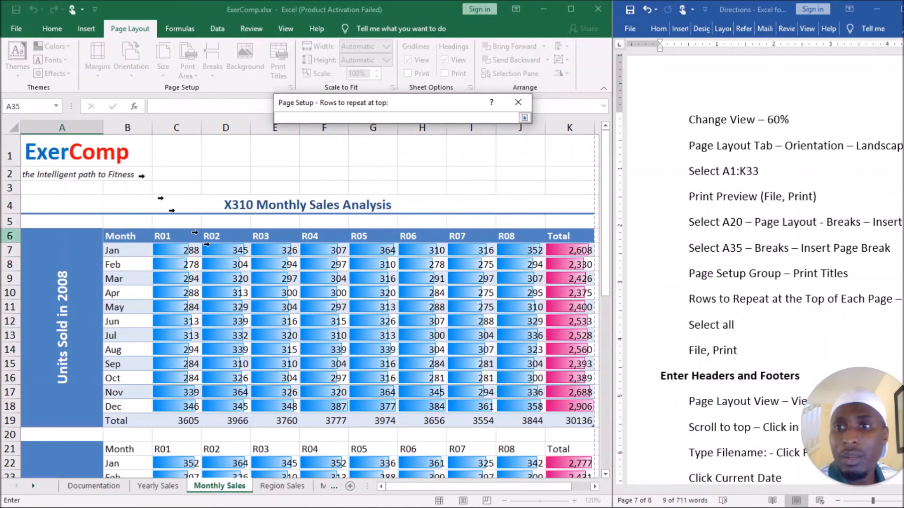
drag(16, 146, 34, 205)
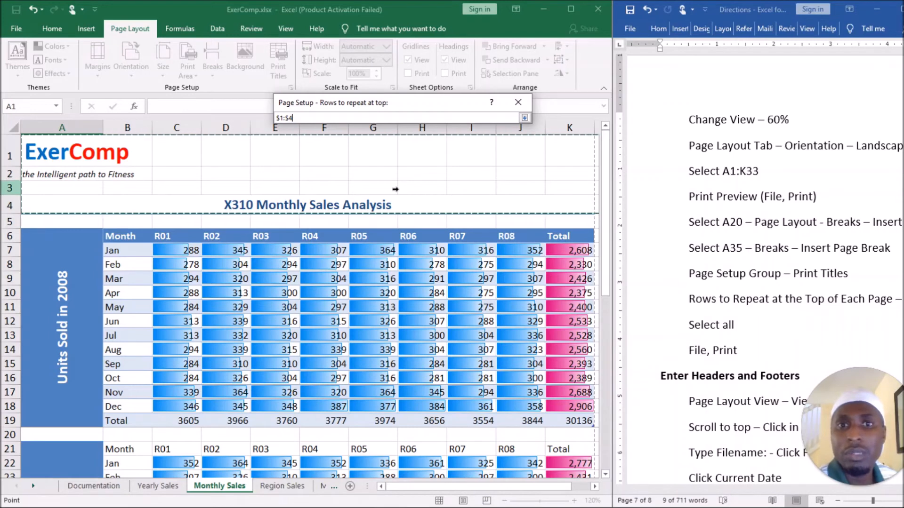
key(Return)
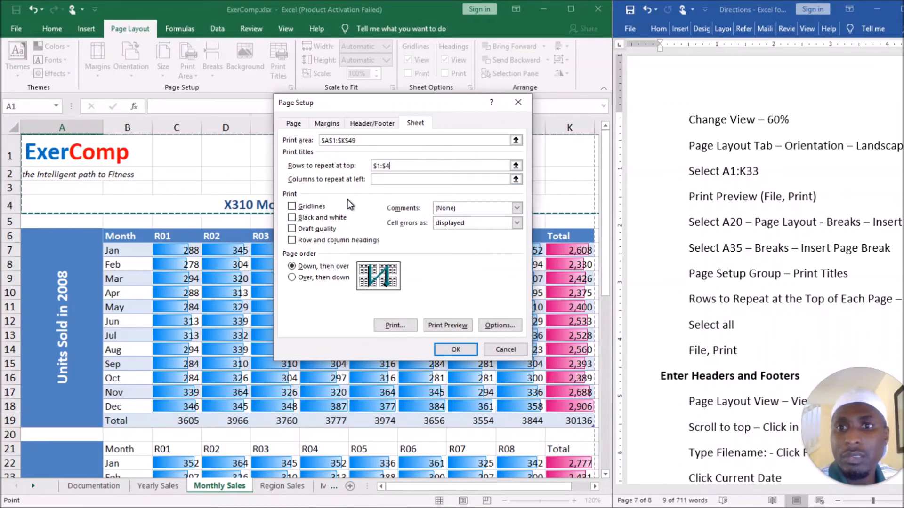
click(455, 350)
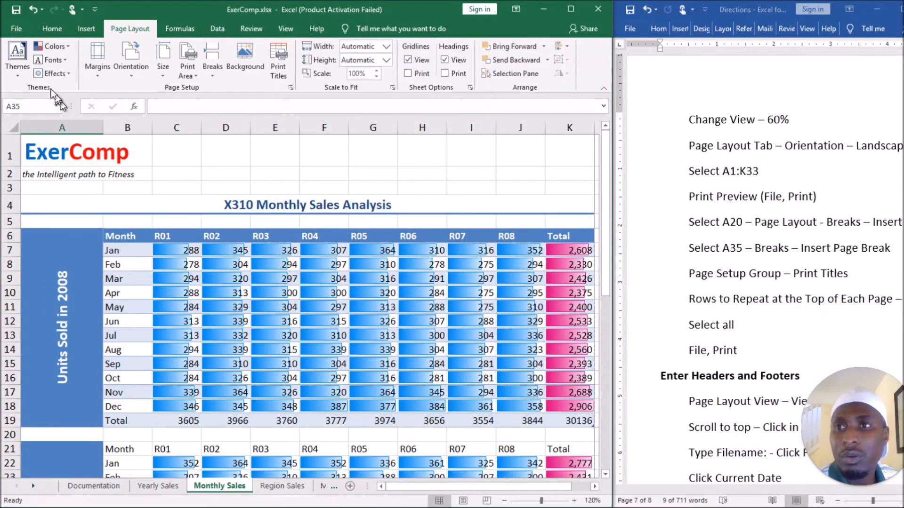
Check in print preview that the title rows repeat on each page of the Monthly Sales sheet.
click(17, 29)
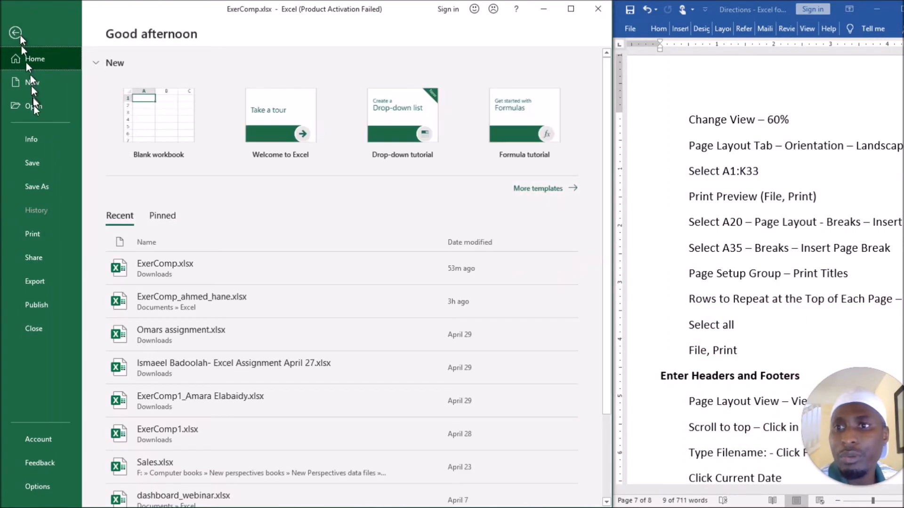
click(44, 238)
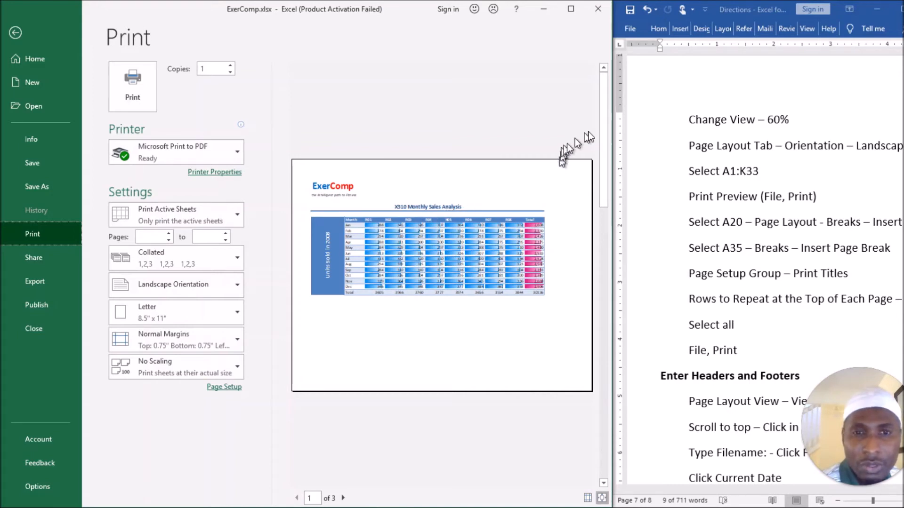
drag(603, 121, 600, 205)
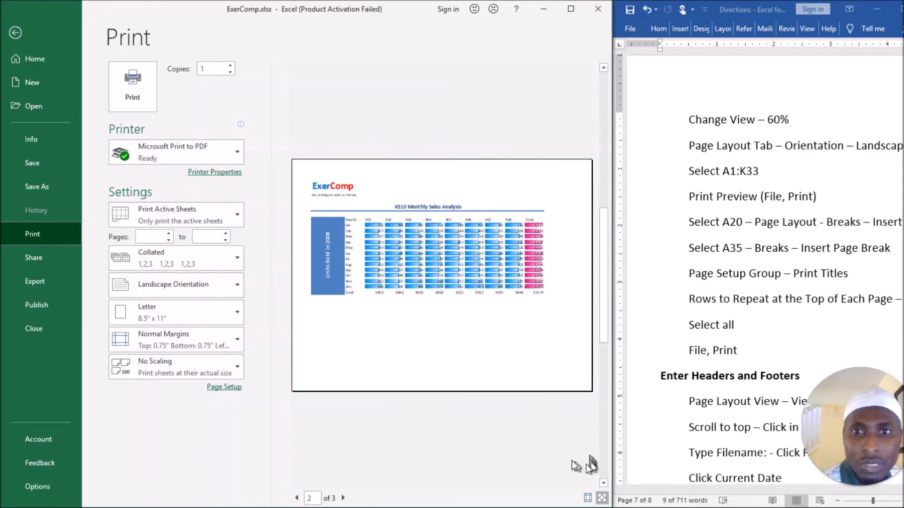
click(603, 483)
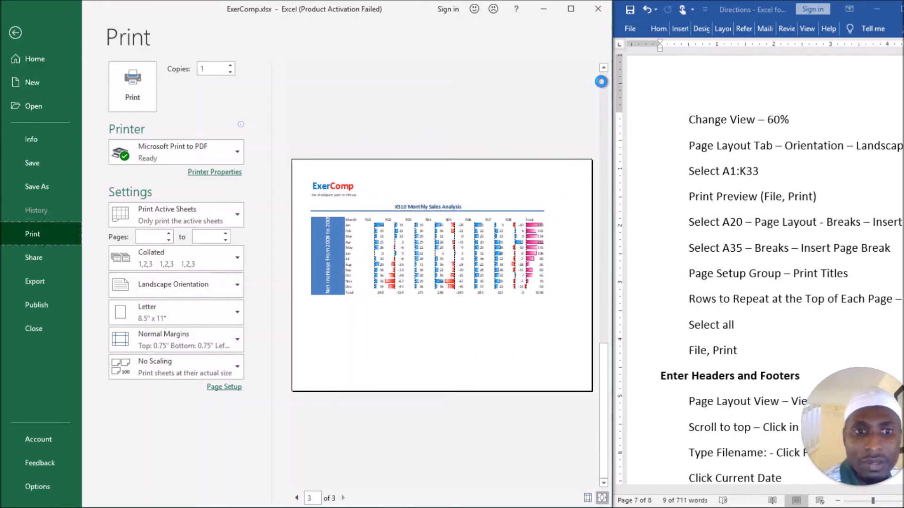
Review the remaining print directions and the Enter Headers and Footers section in Word, and close Excel's print preview.
click(769, 308)
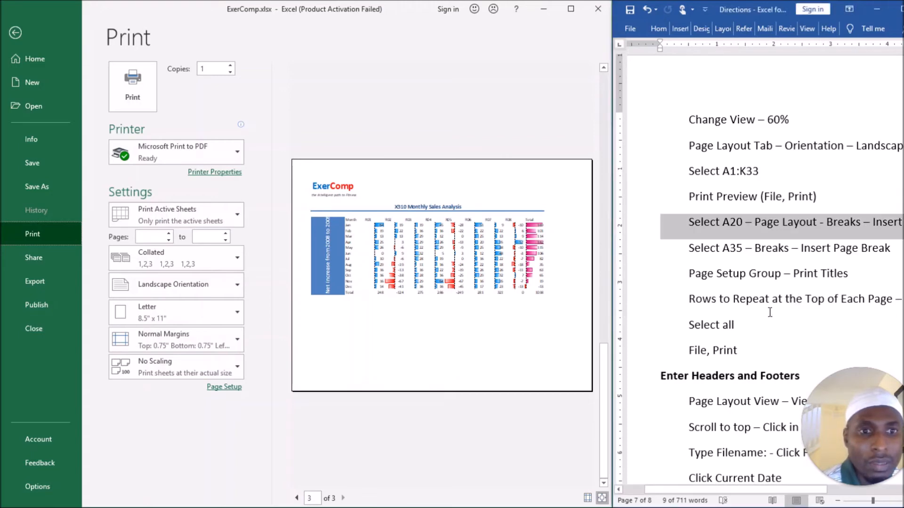
mouse_move(737, 494)
mouse_down()
mouse_move(804, 492)
mouse_move(750, 498)
mouse_up()
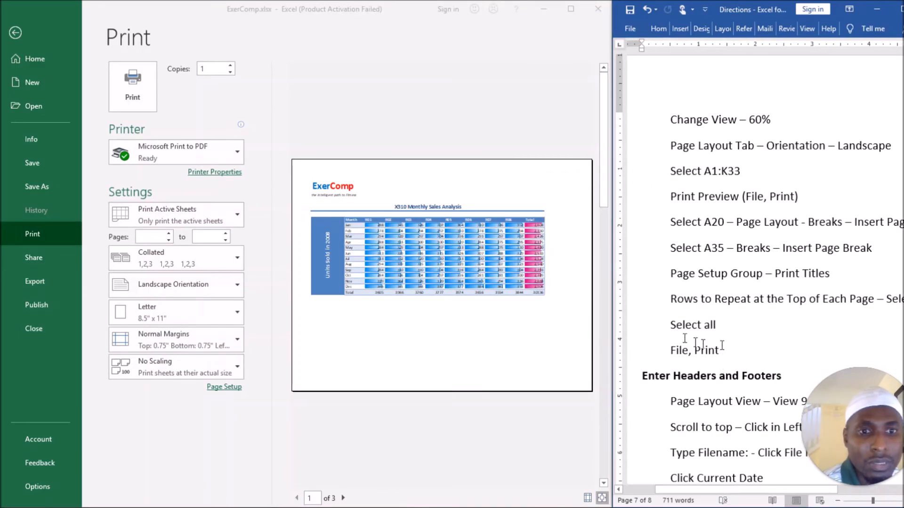
drag(715, 348, 663, 223)
scroll(670, 235, down, 5)
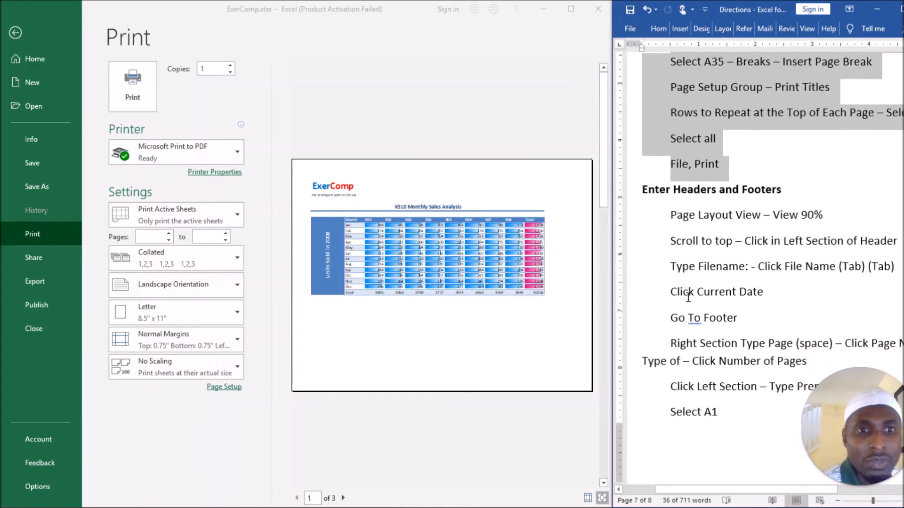
scroll(687, 254, down, 1)
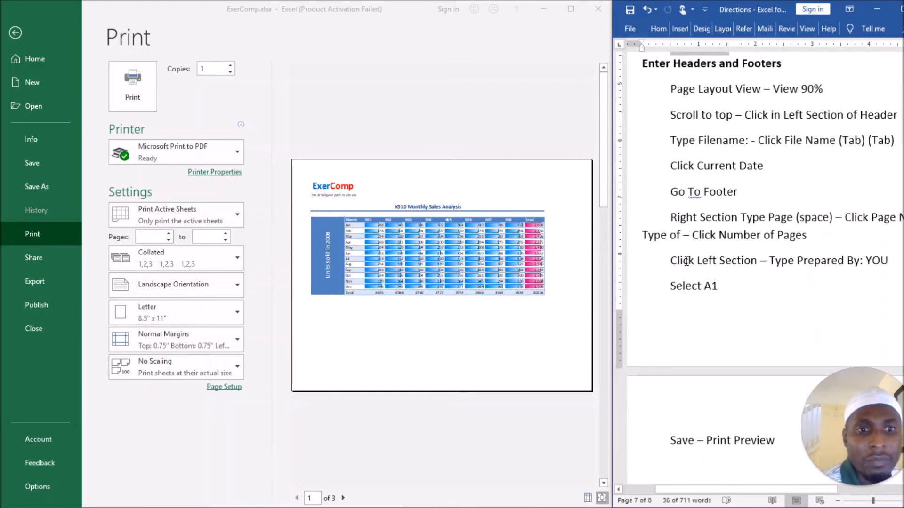
click(19, 35)
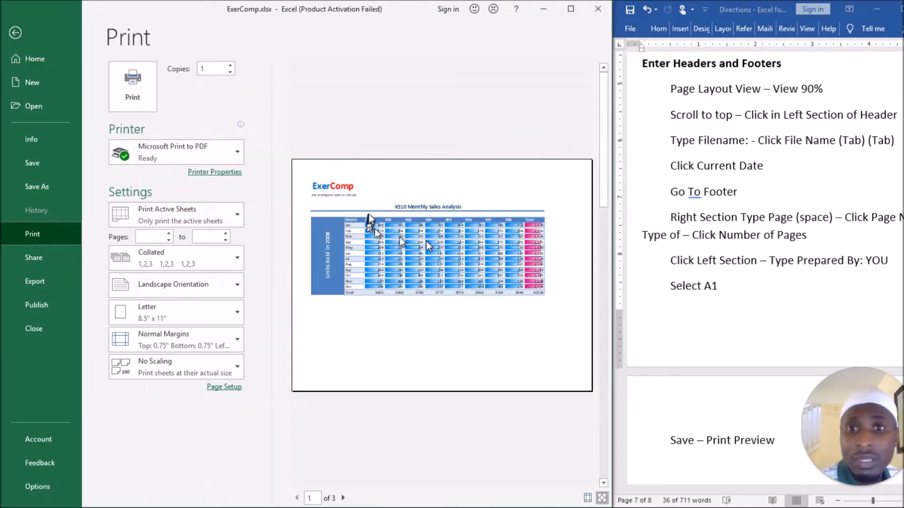
click(15, 33)
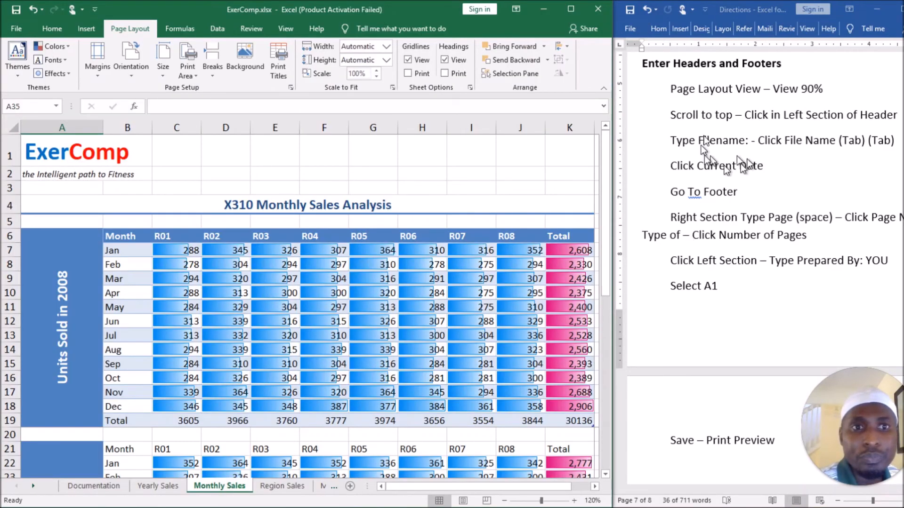
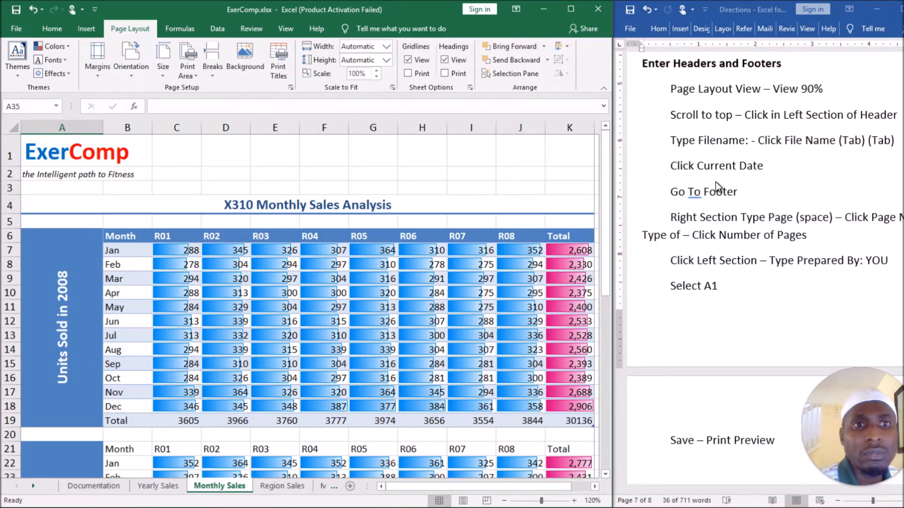
Locate and highlight the Enter Headers and Footers heading in the Word directions.
scroll(704, 202, up, 1)
scroll(704, 202, up, 1)
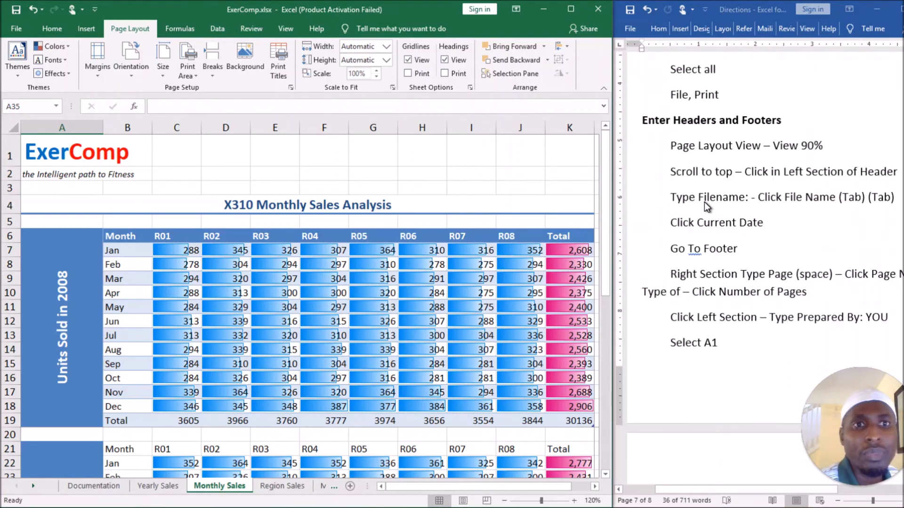
click(682, 123)
triple_click(683, 123)
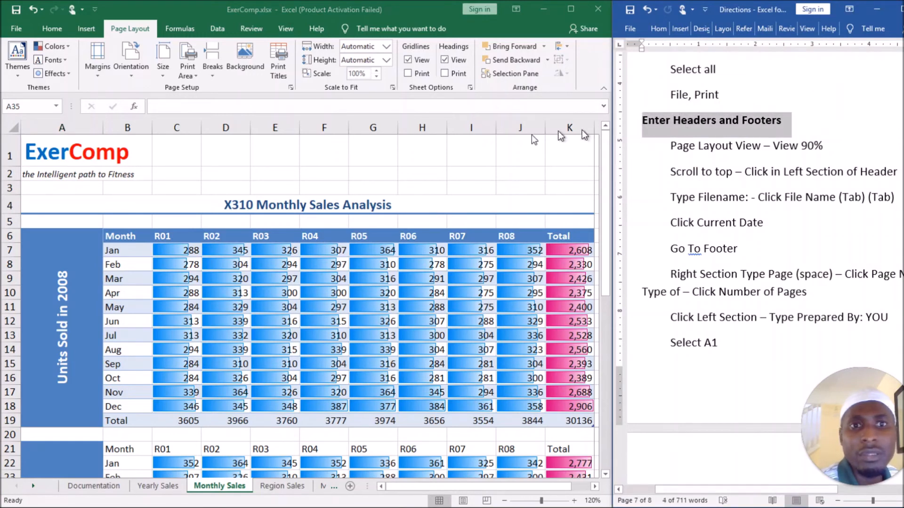
Switch to Excel, insert a header and footer on the Monthly Sales sheet, and activate the header's left section for editing.
click(95, 29)
click(93, 29)
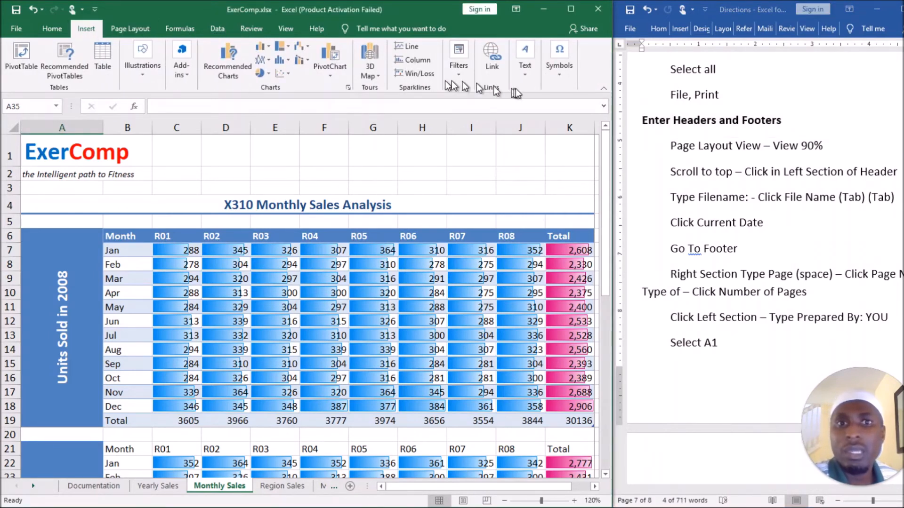
click(526, 82)
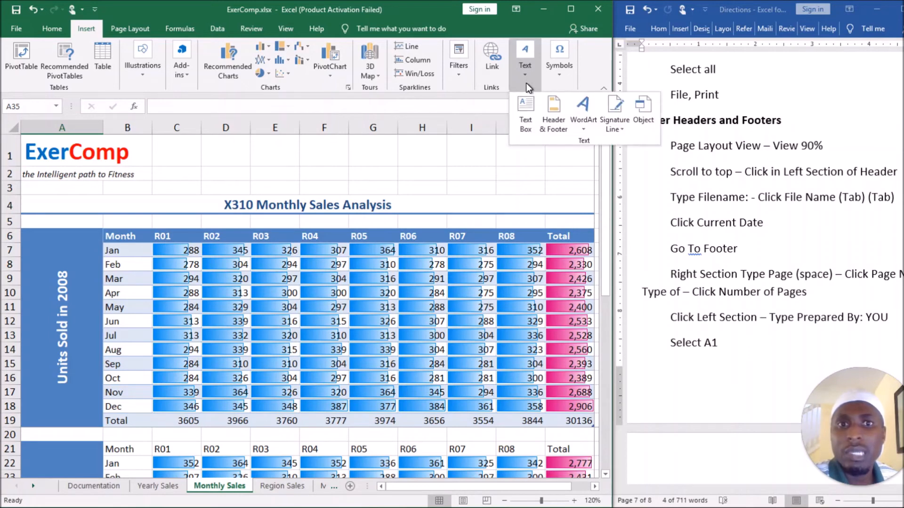
click(553, 113)
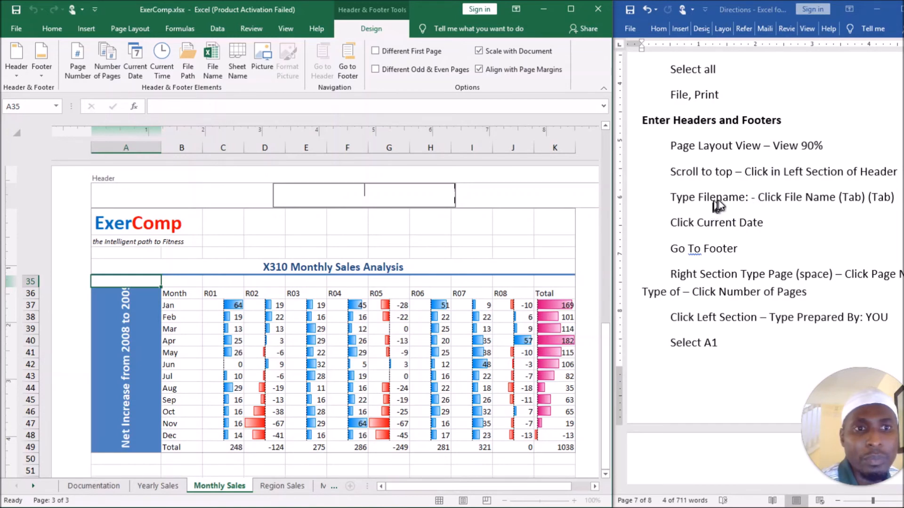
click(216, 190)
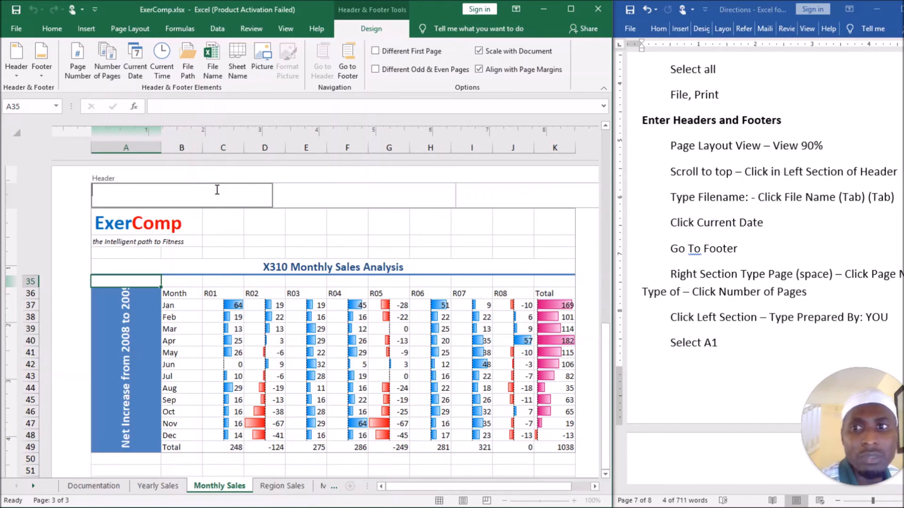
key(Tab)
key(Tab)
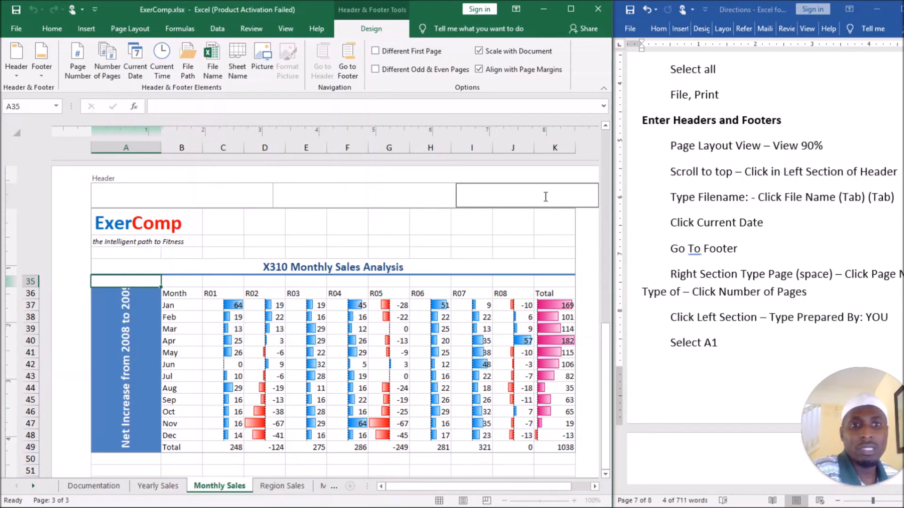
click(234, 198)
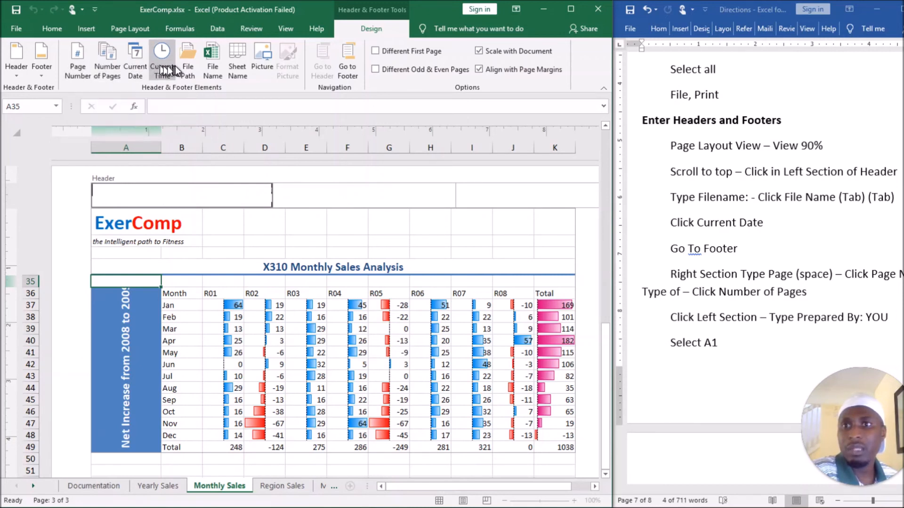
click(187, 66)
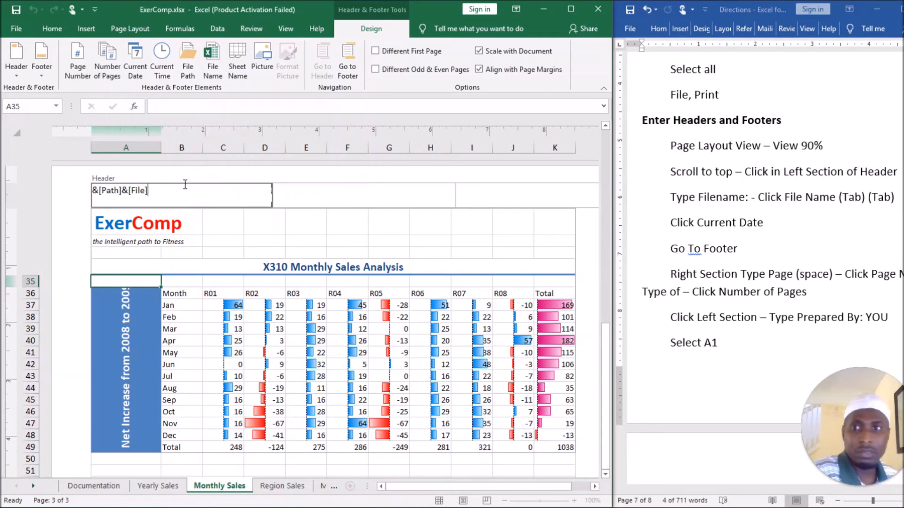
key(BackSpace)
key(BackSpace)
key(BackSpace)
key(BackSpace)
key(BackSpace)
key(BackSpace)
key(BackSpace)
key(BackSpace)
key(BackSpace)
key(BackSpace)
key(BackSpace)
key(BackSpace)
key(BackSpace)
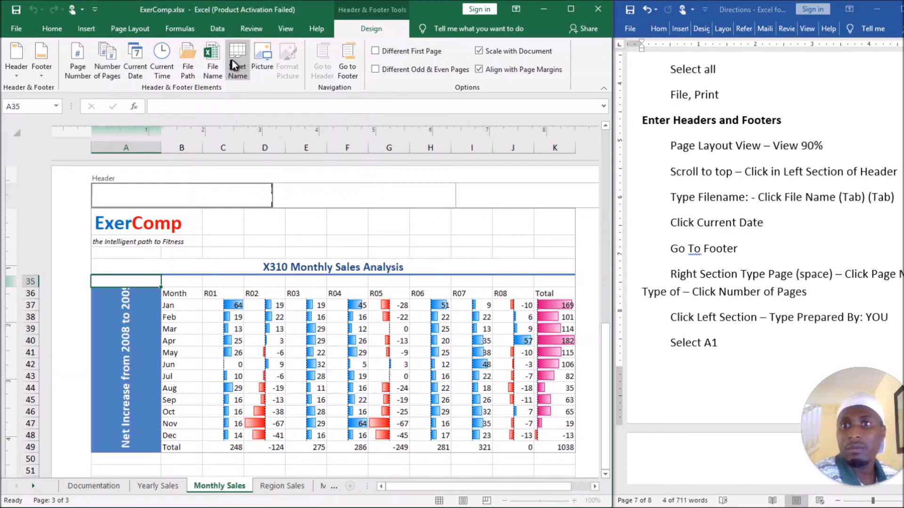
Insert the file name field in the header's left section and the current date field in its right section.
click(215, 56)
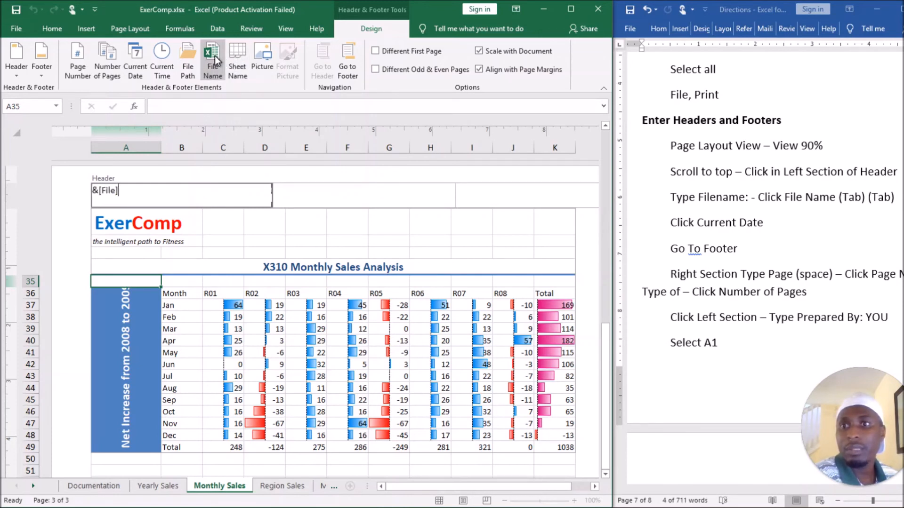
key(Tab)
key(Tab)
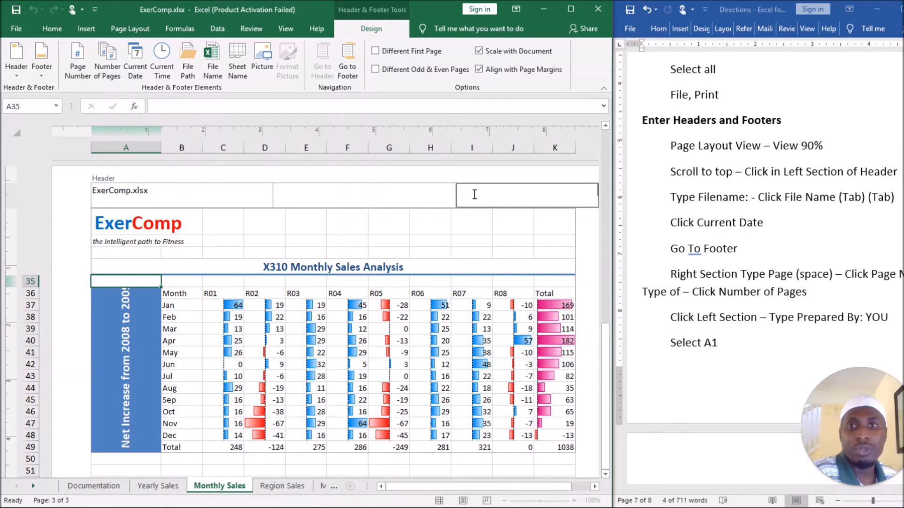
click(136, 56)
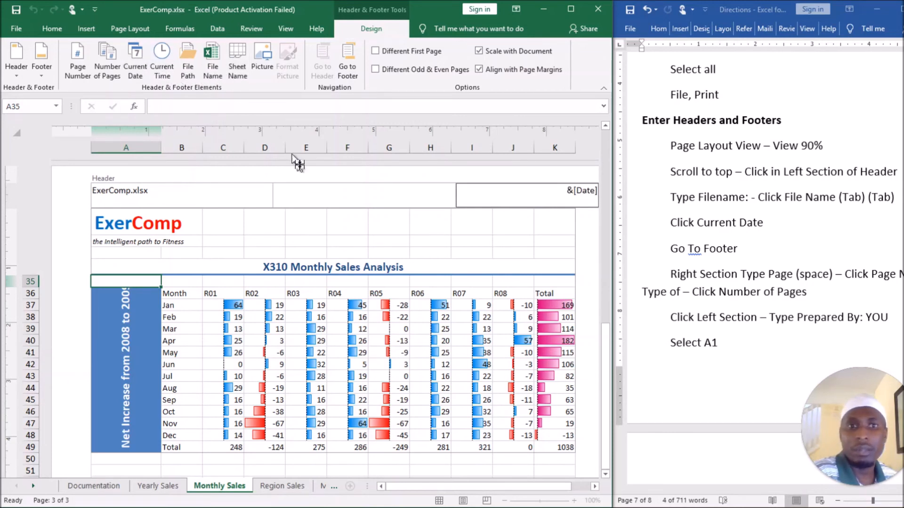
click(365, 198)
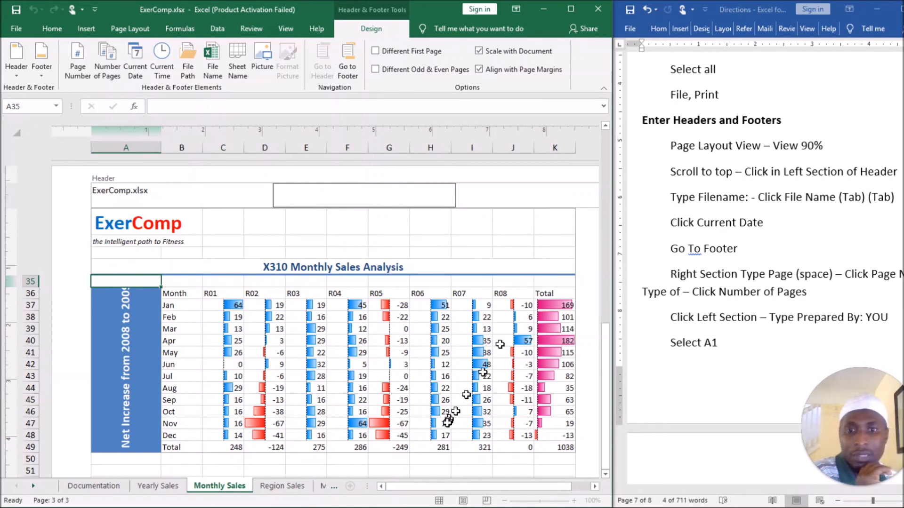
drag(417, 488, 445, 487)
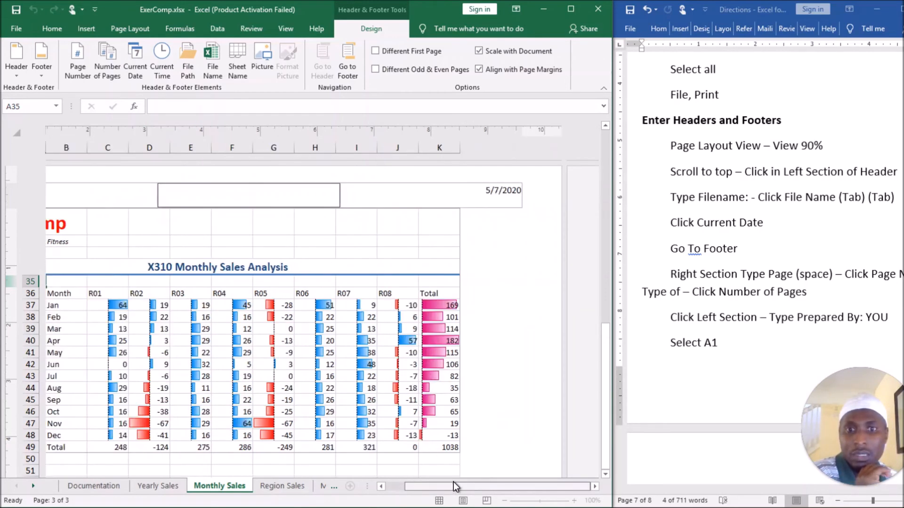
drag(451, 481, 383, 489)
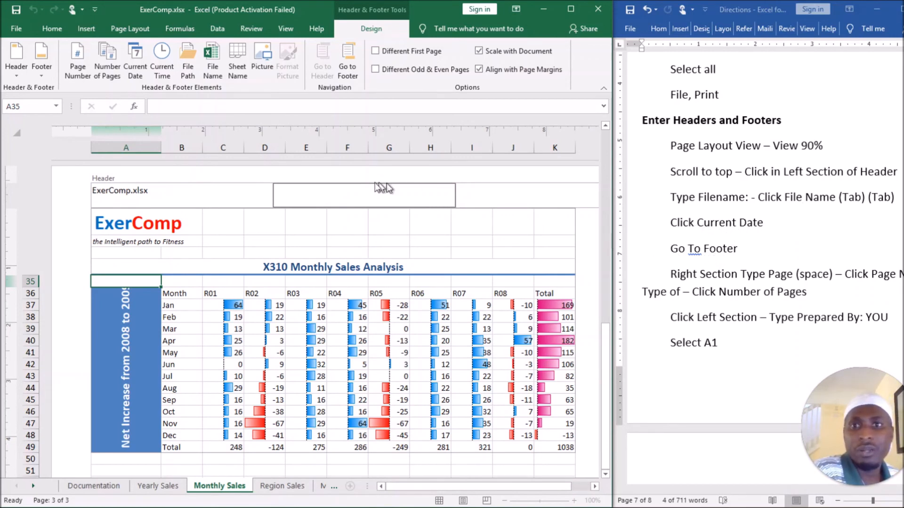
Fill the right section of the footer with "Page &[Page] of &[Pages]" using the page number and number of pages fields.
click(352, 58)
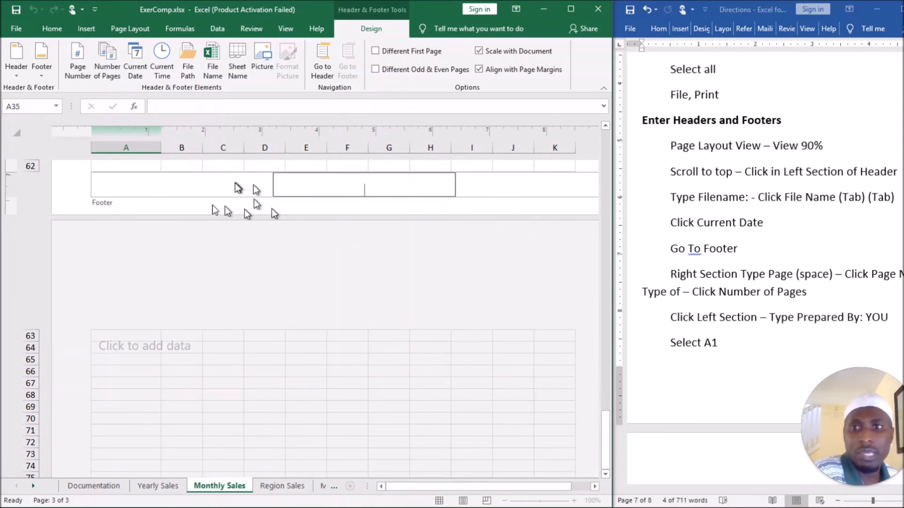
drag(602, 426, 589, 289)
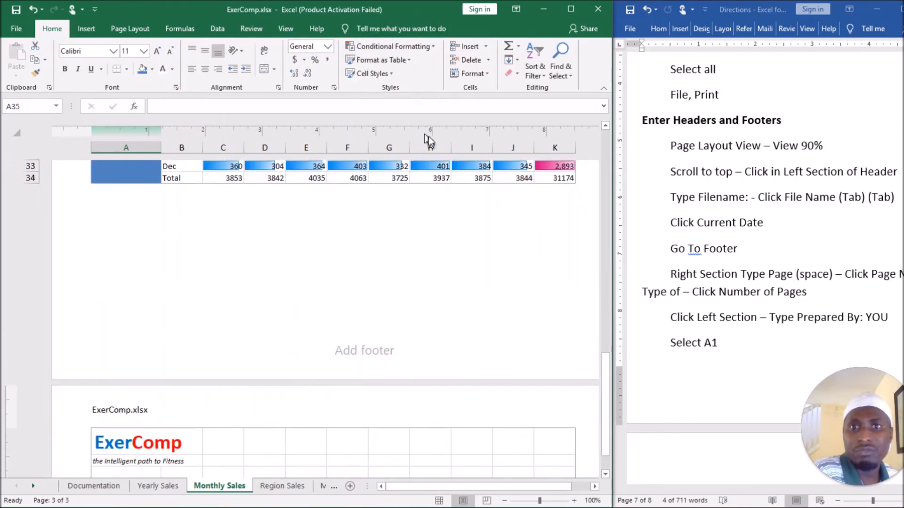
click(375, 350)
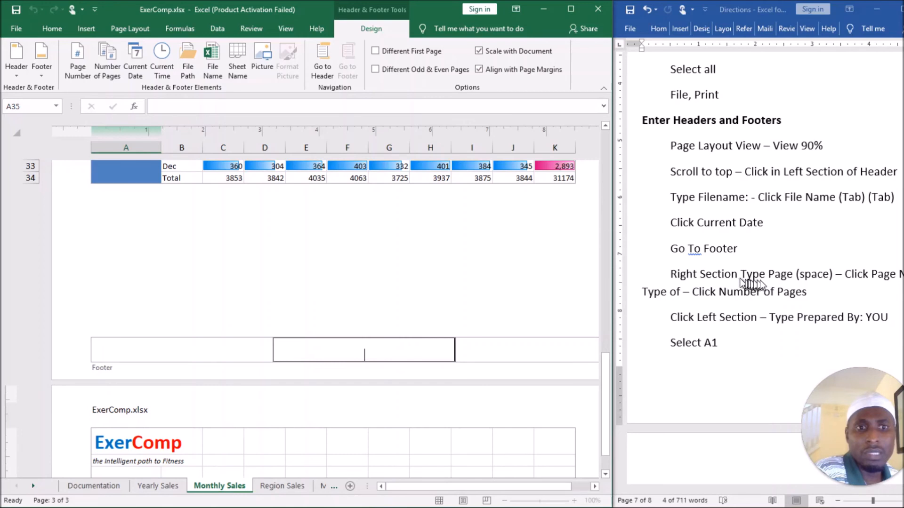
click(518, 350)
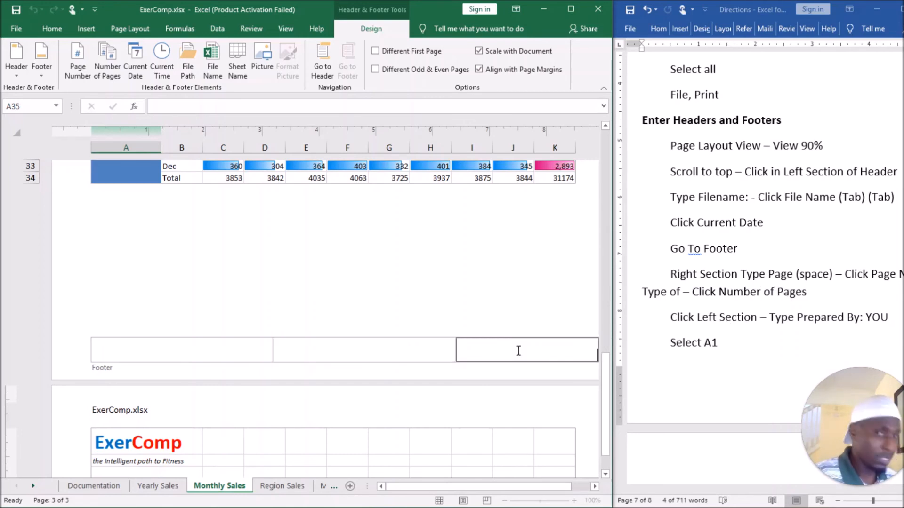
text(Page)
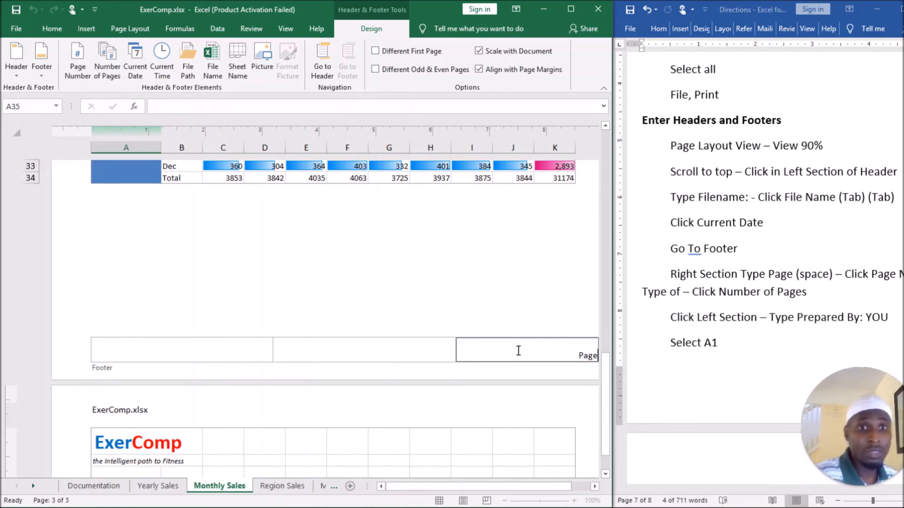
text(s)
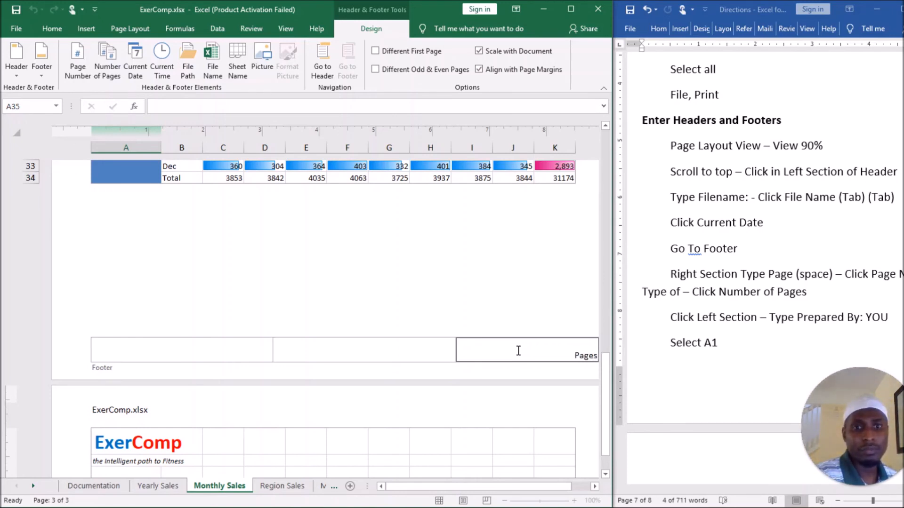
key(BackSpace)
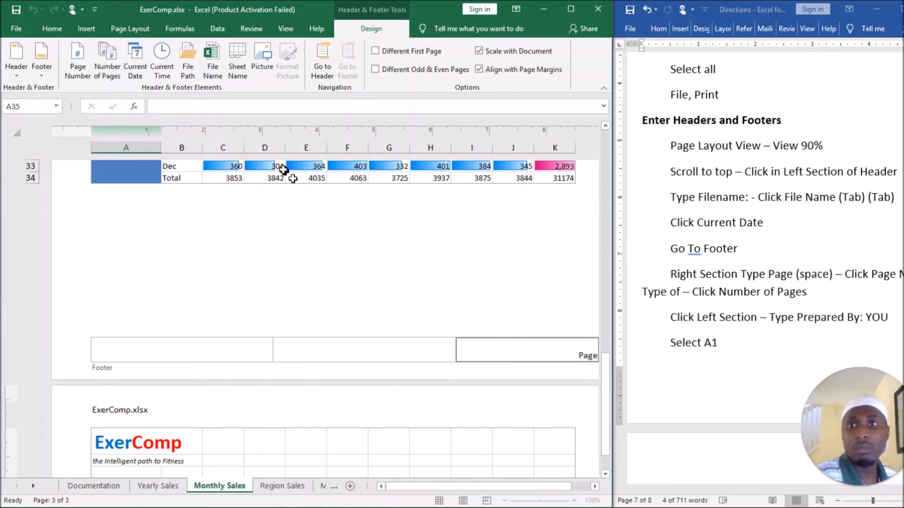
click(83, 58)
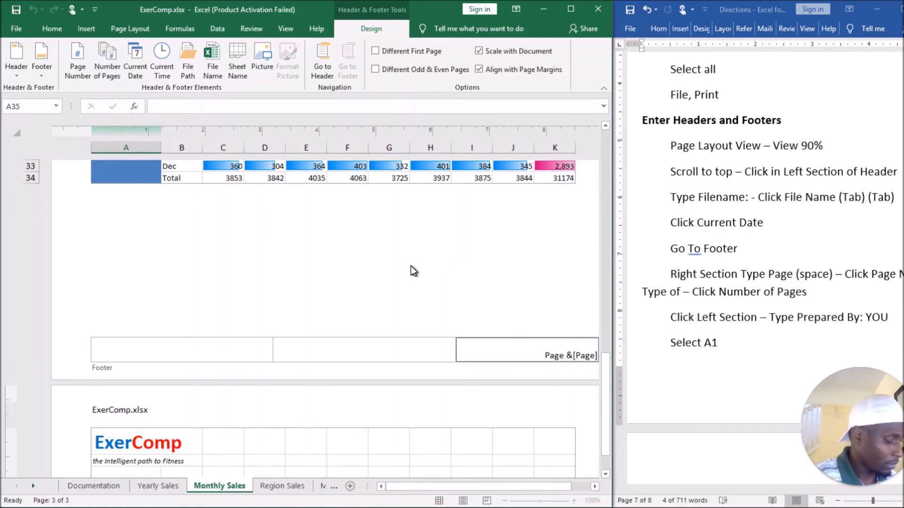
text(of)
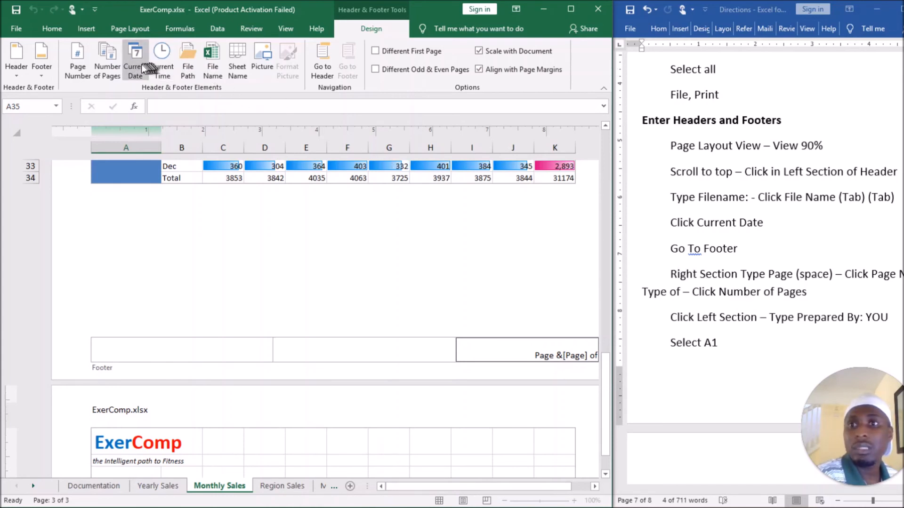
click(109, 65)
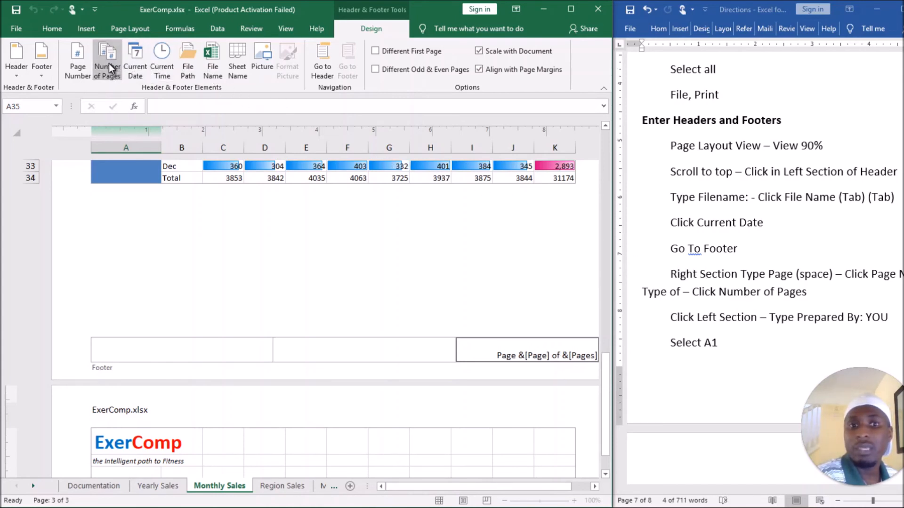
click(411, 345)
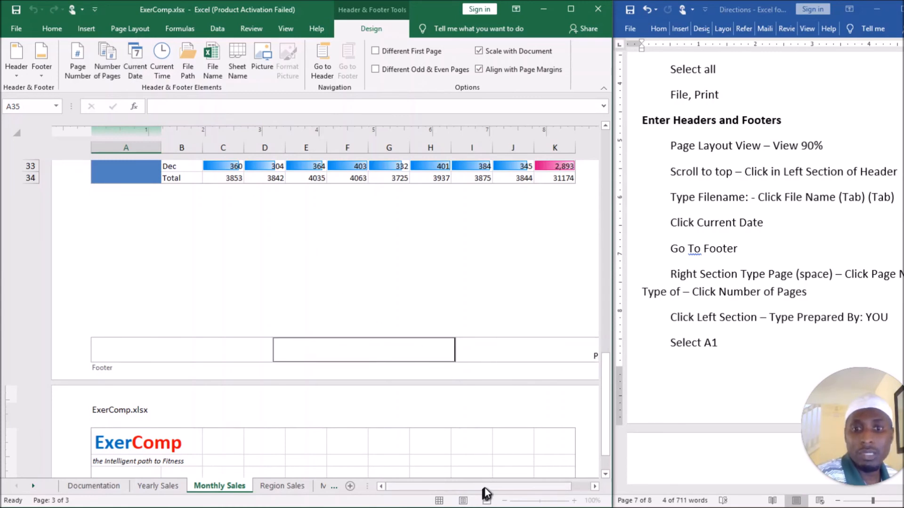
drag(488, 488, 553, 492)
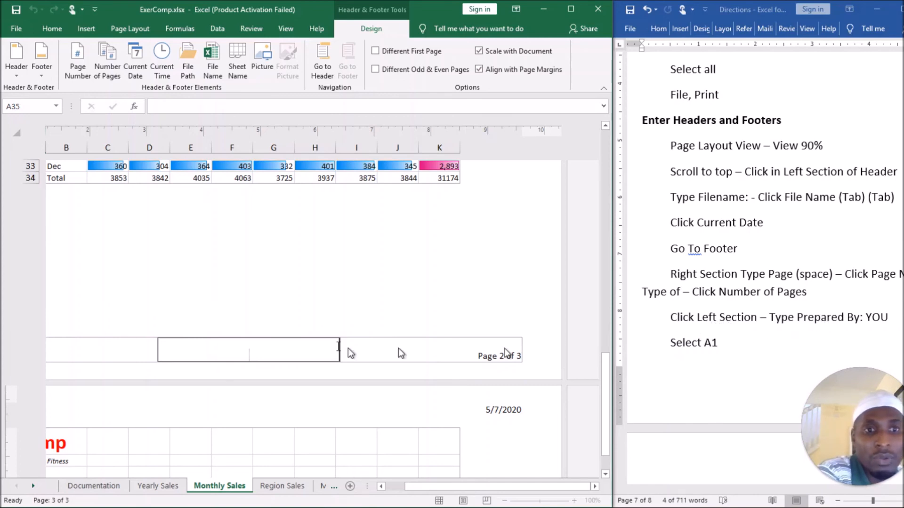
Enter "Prepared by:" followed by the preparer's full name in the left section of the footer.
click(115, 352)
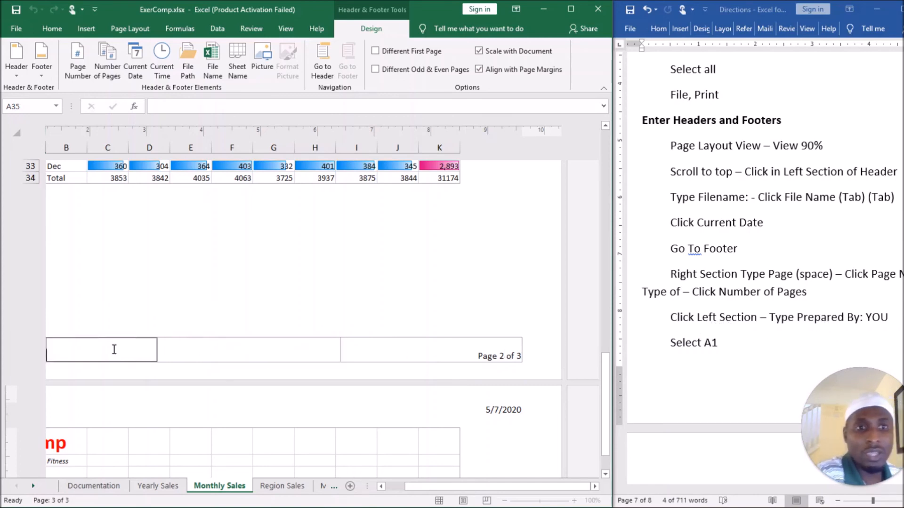
text(Prepared by:)
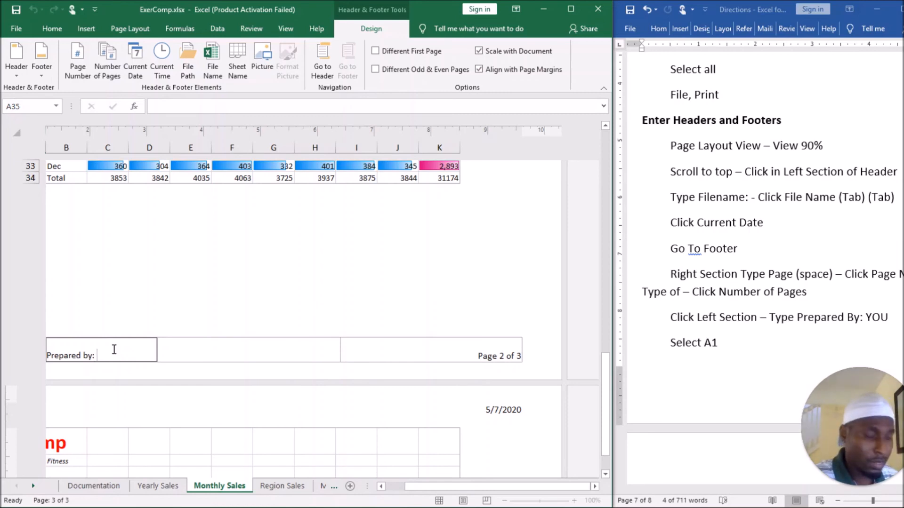
text(Ahmed Hane)
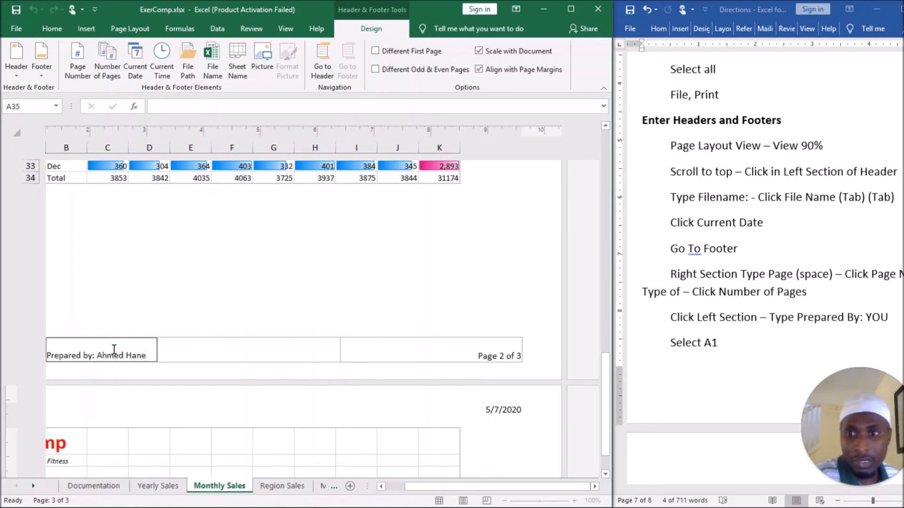
key(Return)
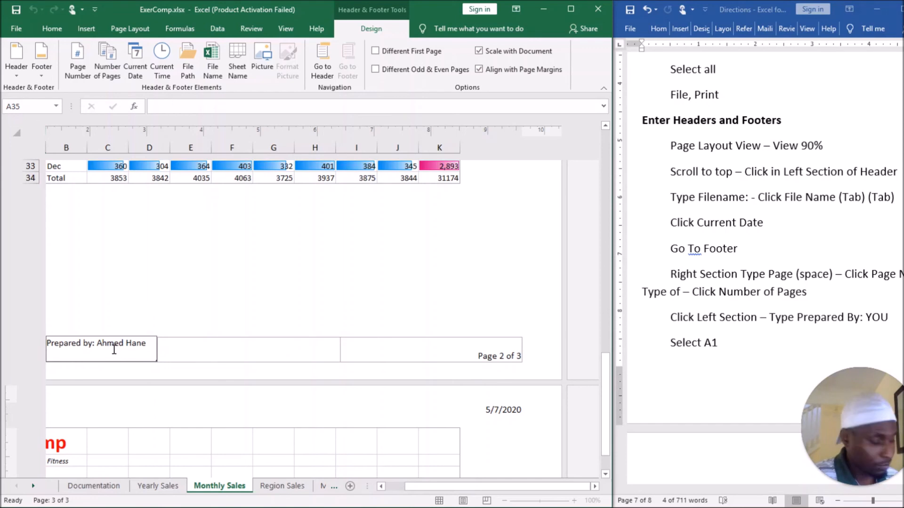
key(BackSpace)
click(235, 349)
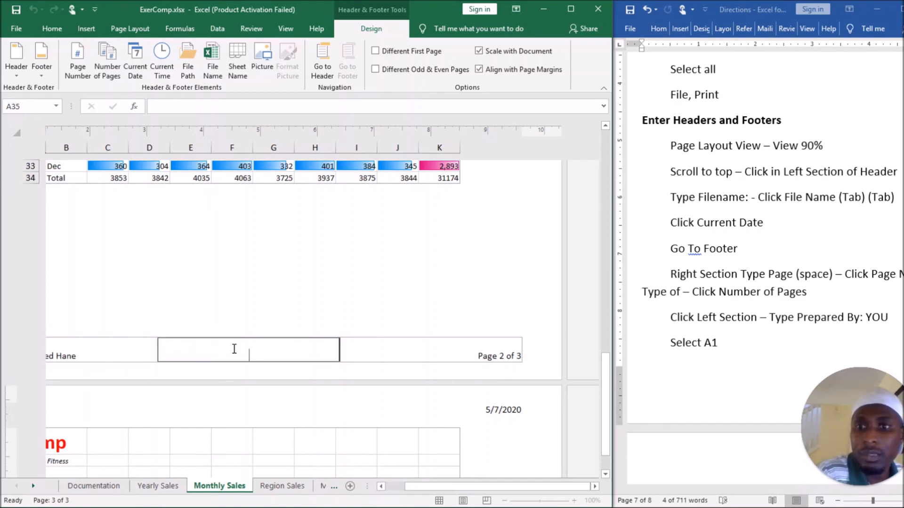
Review the remaining directions in Word through the Save – Print Preview line, and return to the Excel sheet.
click(762, 329)
scroll(743, 336, down, 1)
scroll(718, 338, down, 1)
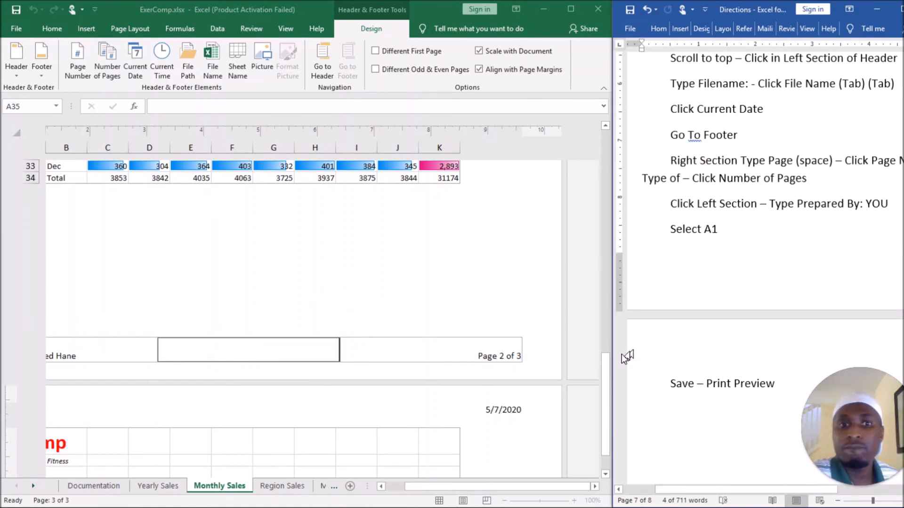
click(606, 370)
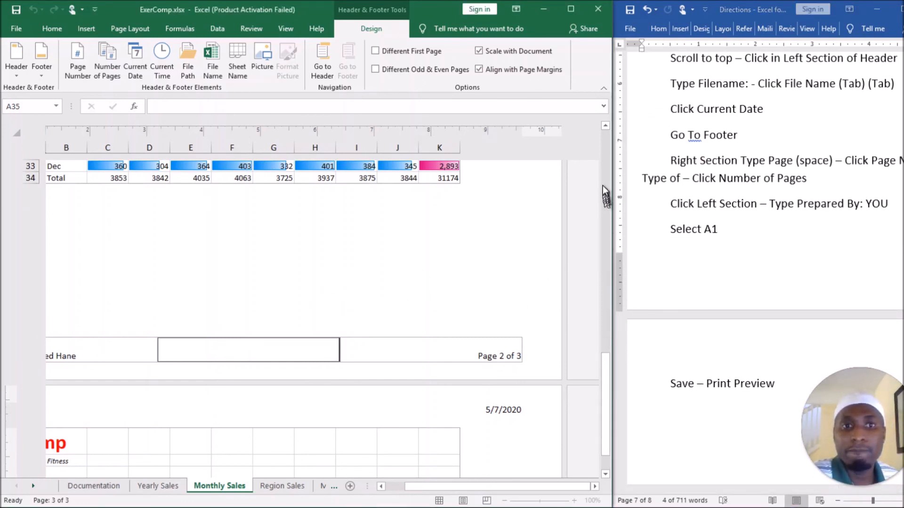
View the Monthly Sales sheet in Normal view from the first rows.
drag(607, 153, 601, 129)
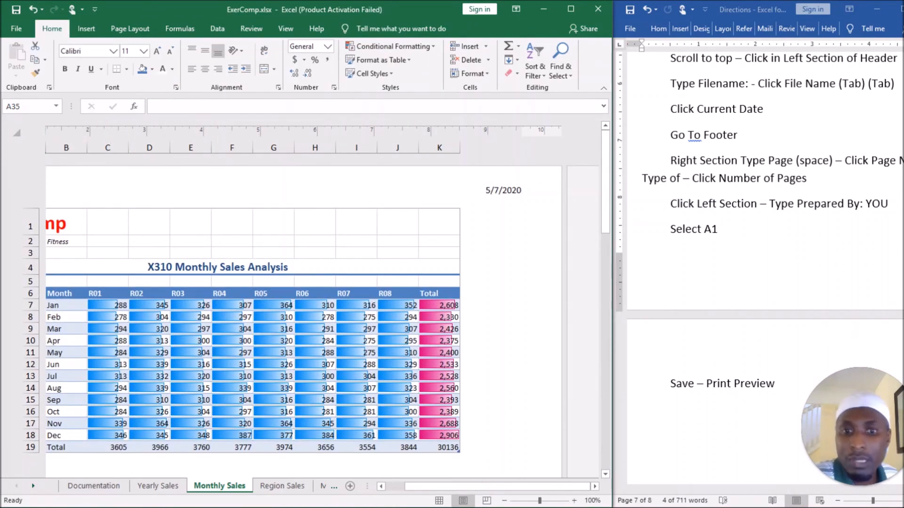
click(439, 501)
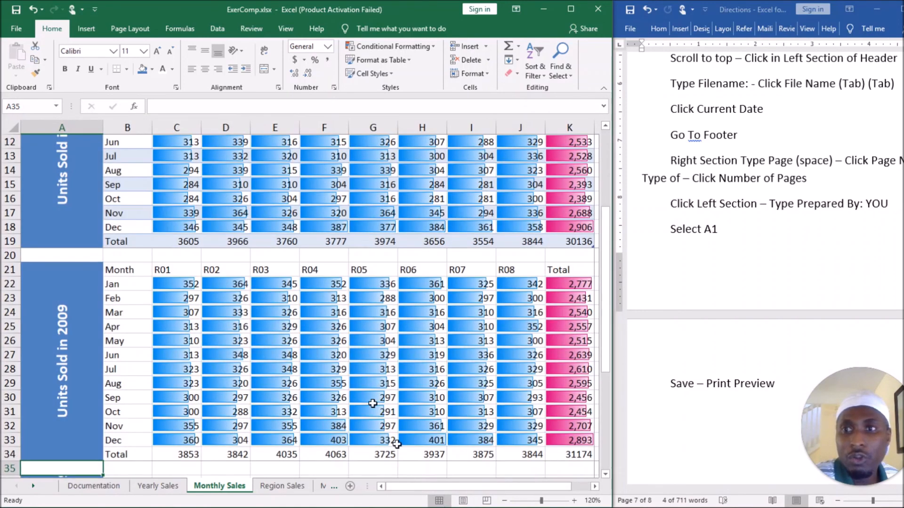
scroll(320, 271, up, 4)
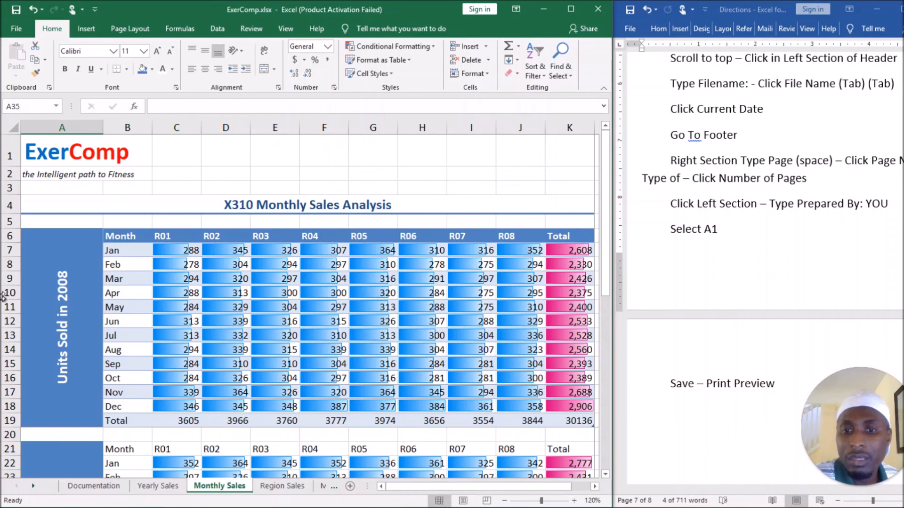
Show the sheet in Page Layout view at 90% zoom and check the headers and footers on its pages.
click(463, 501)
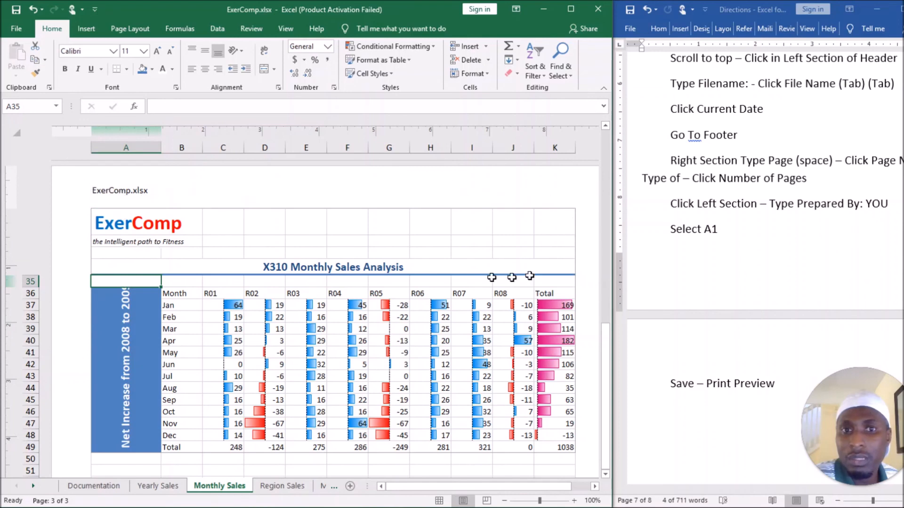
scroll(527, 276, down, 8)
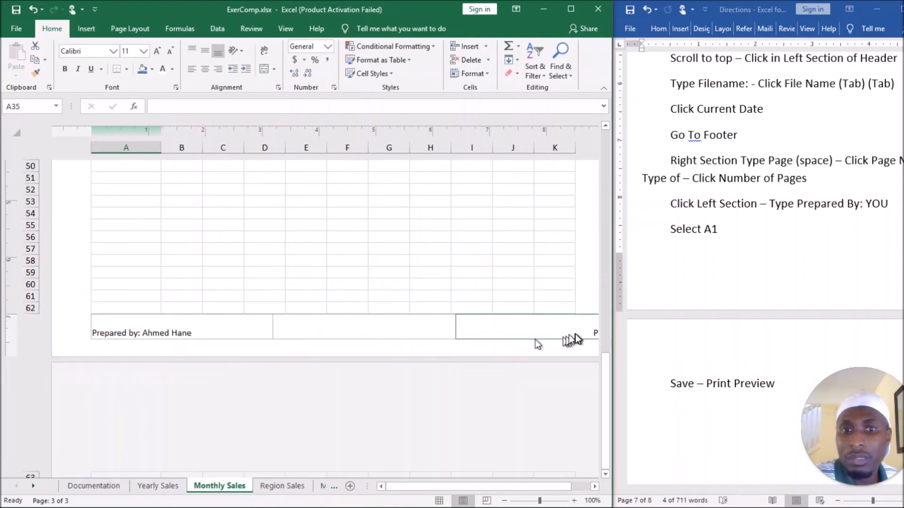
scroll(380, 252, up, 10)
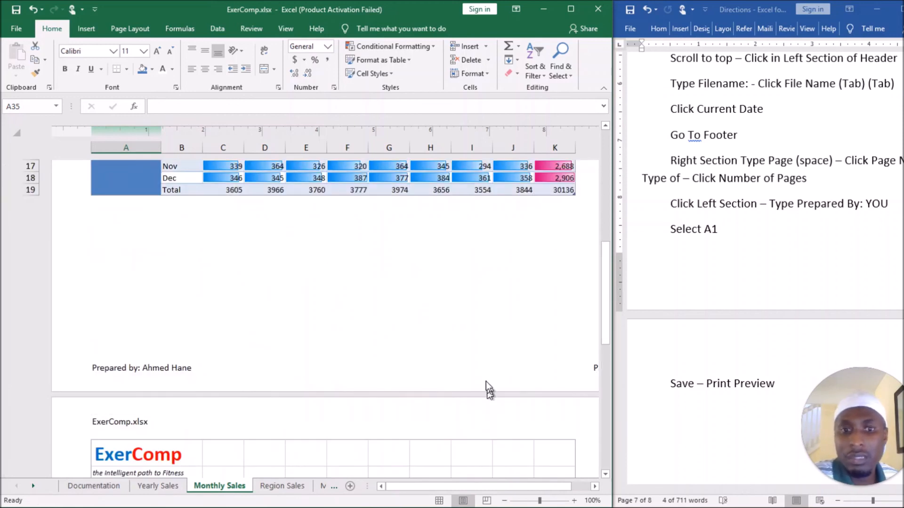
scroll(487, 381, down, 10)
scroll(454, 346, up, 1)
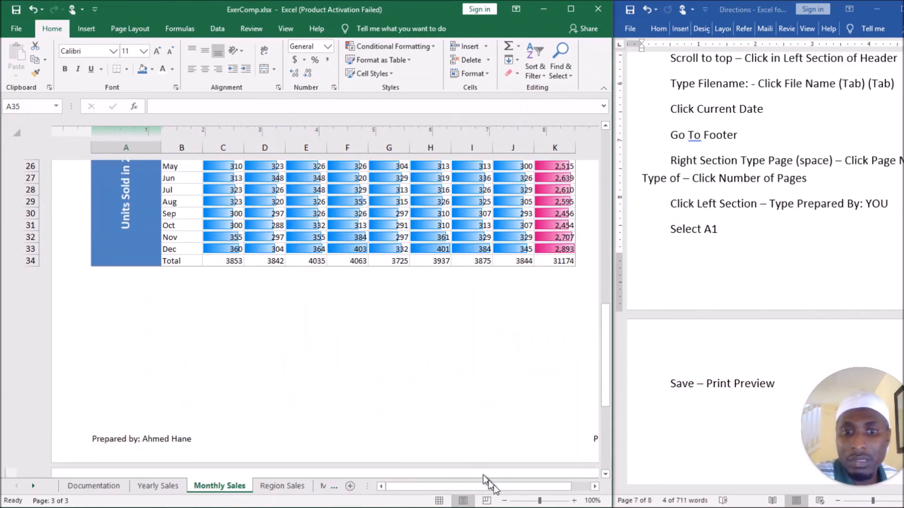
click(504, 501)
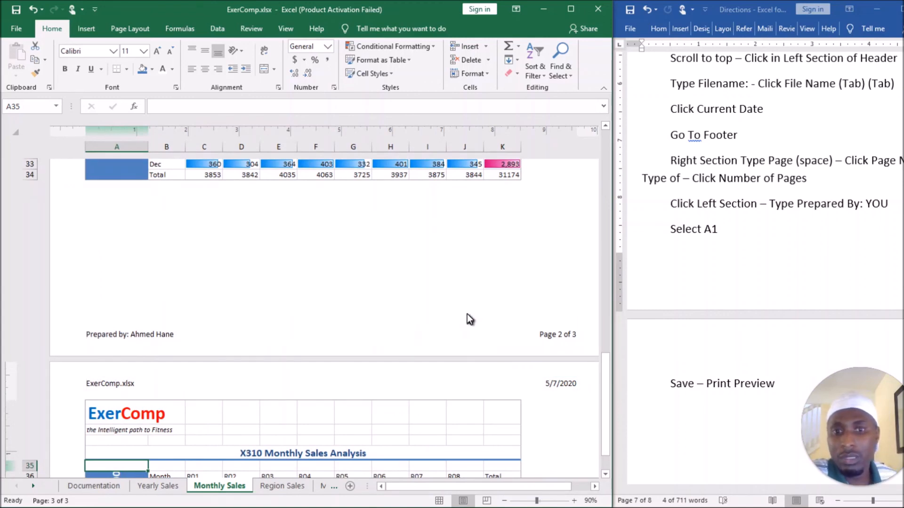
scroll(431, 287, up, 10)
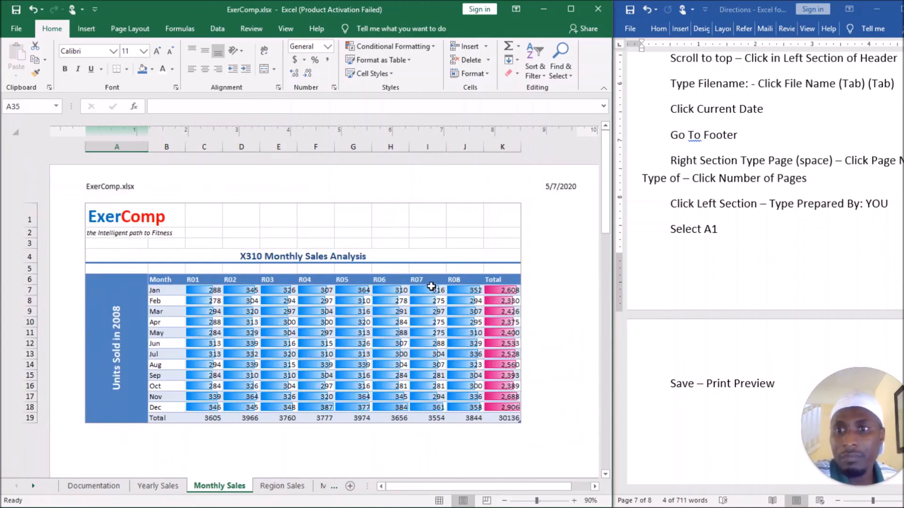
Check all three pages of the Monthly Sales sheet in the print preview, and return to the worksheet.
click(21, 26)
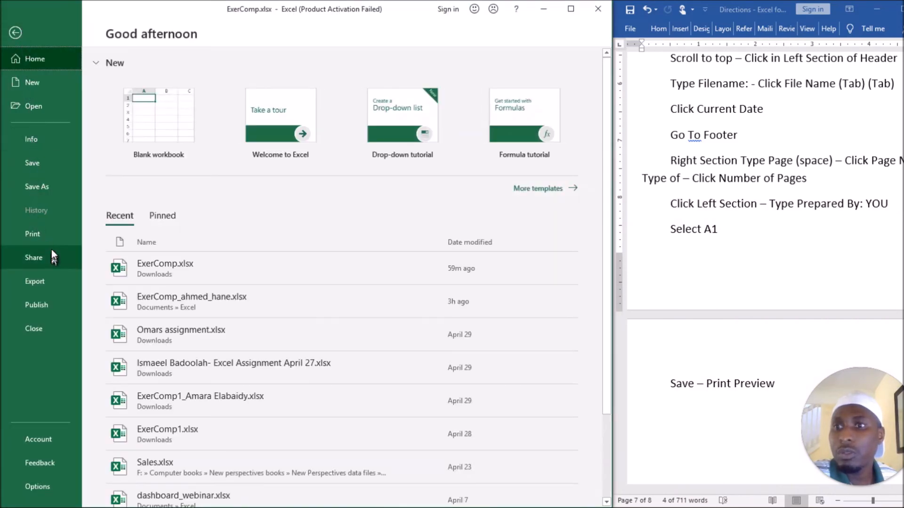
click(52, 239)
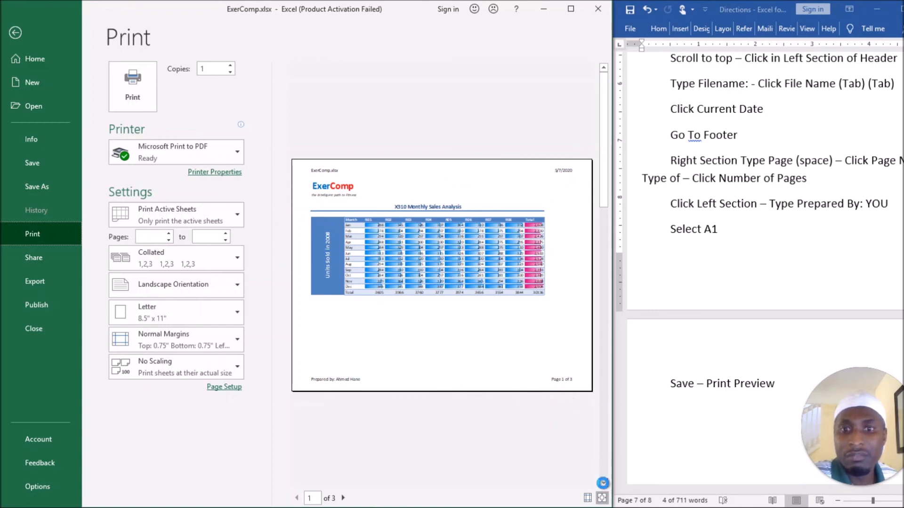
click(603, 483)
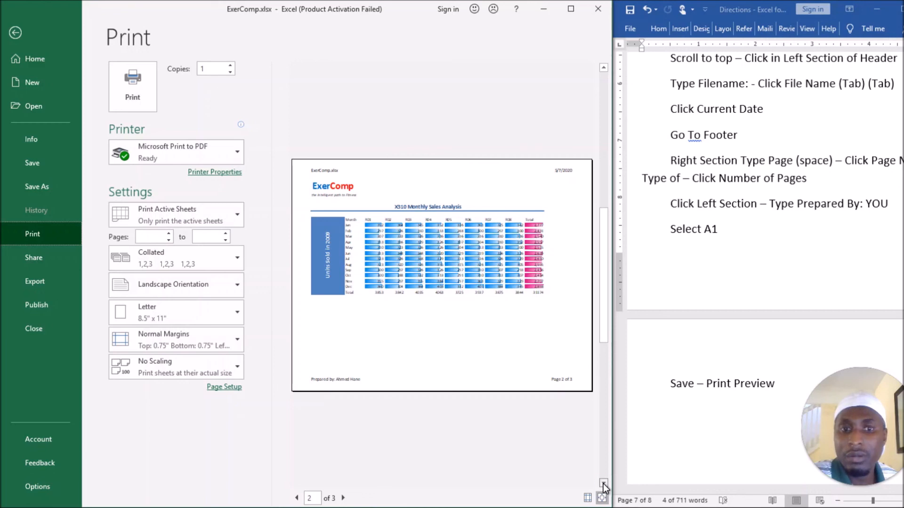
click(604, 484)
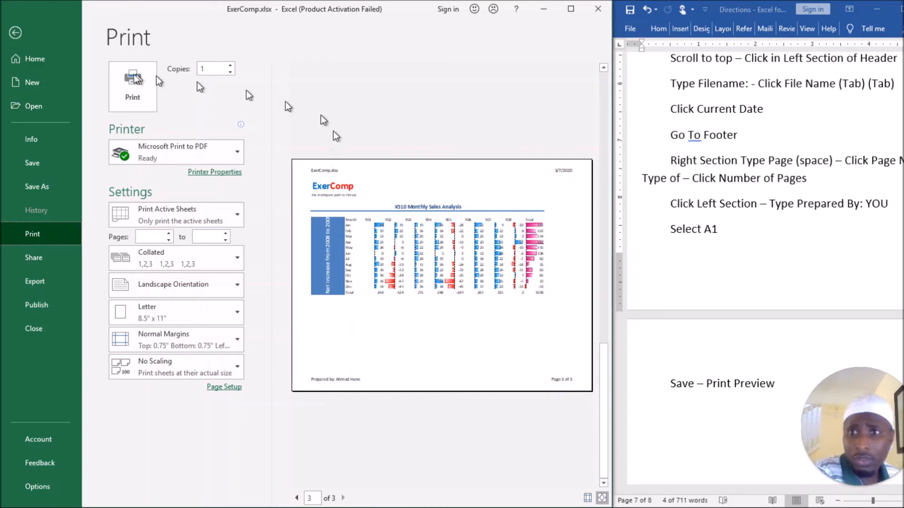
click(15, 33)
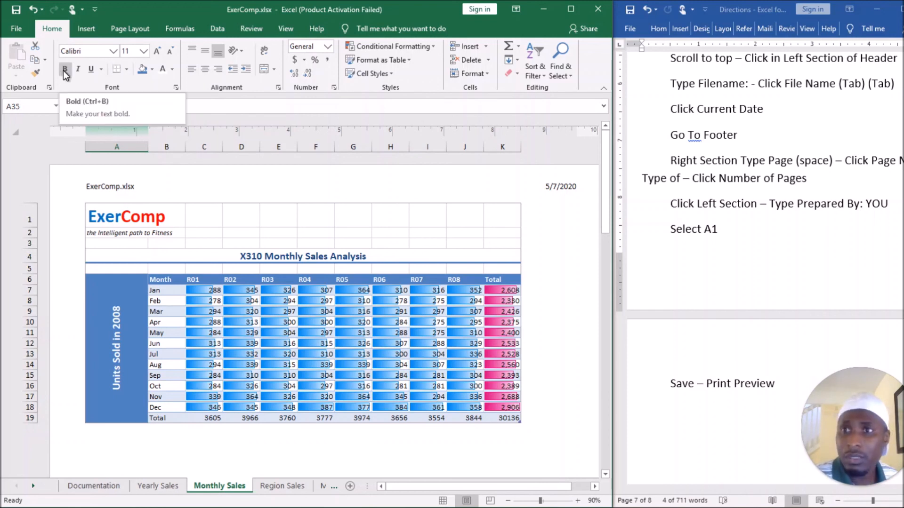
Save a copy of the workbook in Downloads, named "ExerComp_" followed by the preparer's full name and "1", as an Excel Workbook.
click(24, 26)
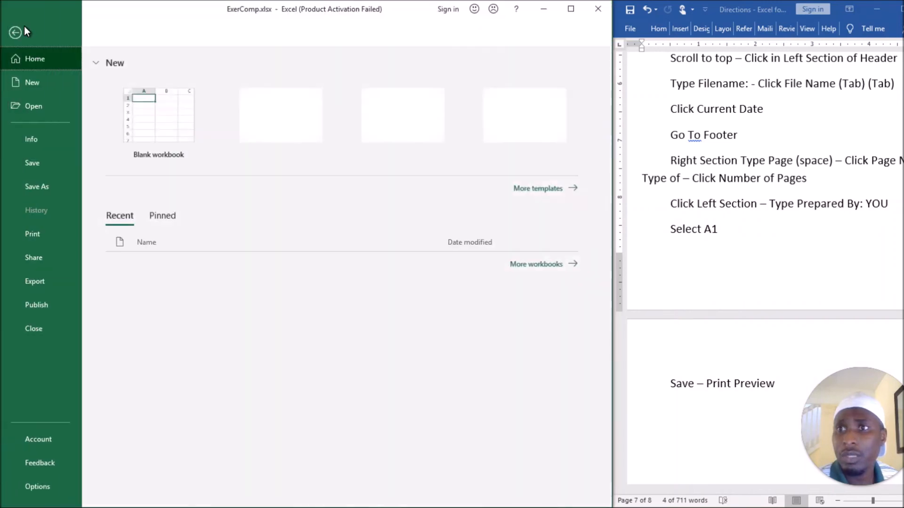
click(47, 189)
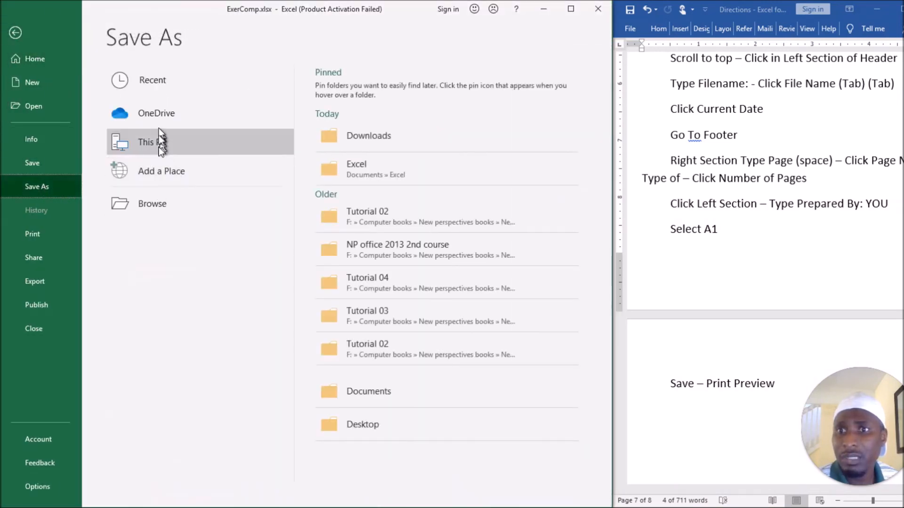
click(161, 202)
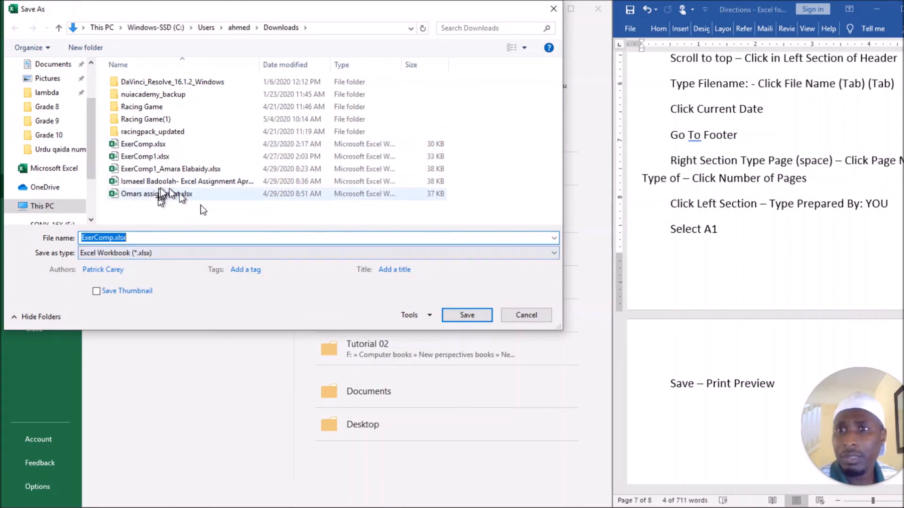
click(158, 159)
click(114, 237)
click(114, 238)
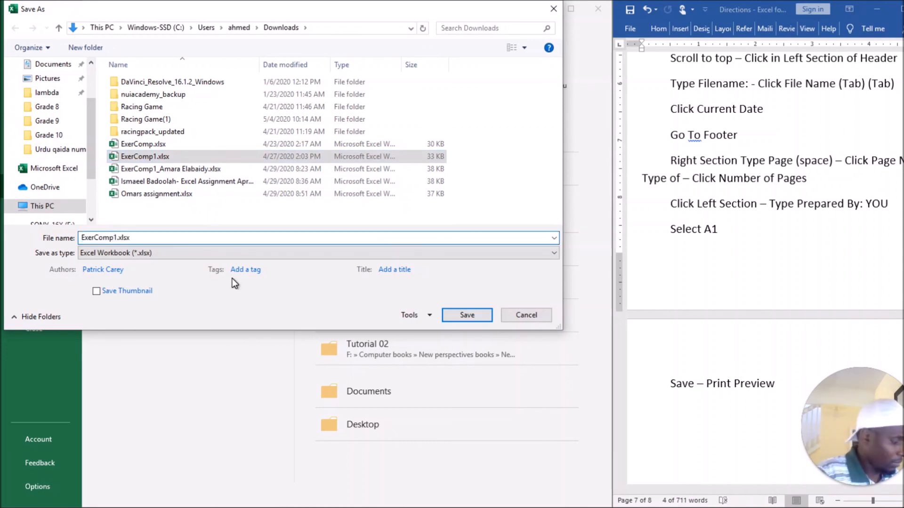
text(_ahmedHane)
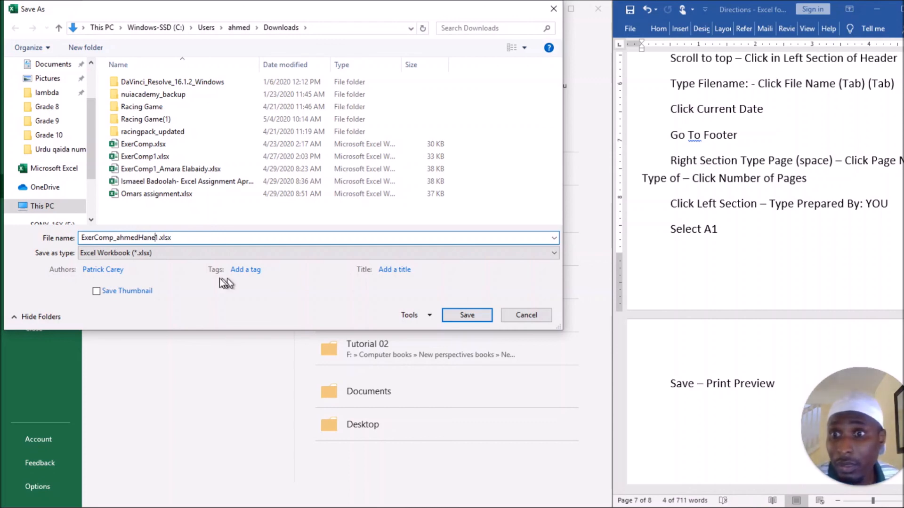
click(121, 237)
key(BackSpace)
text(A)
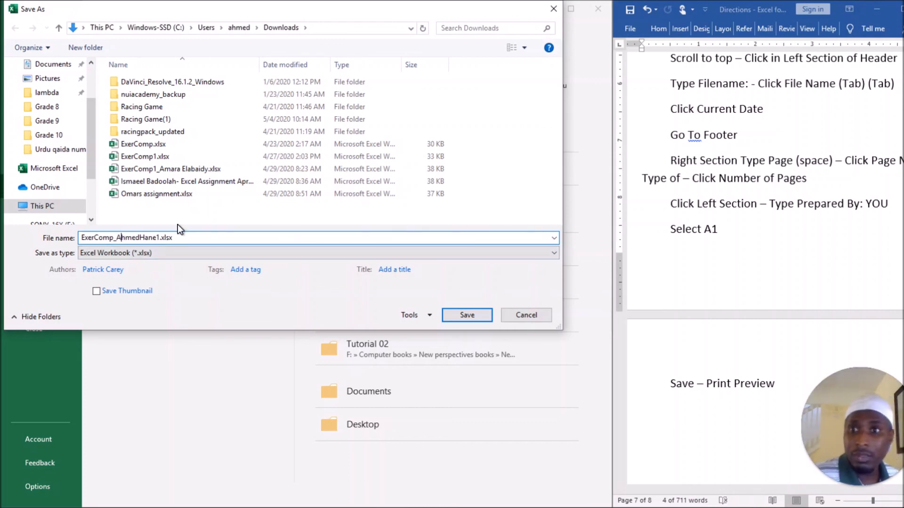
click(466, 316)
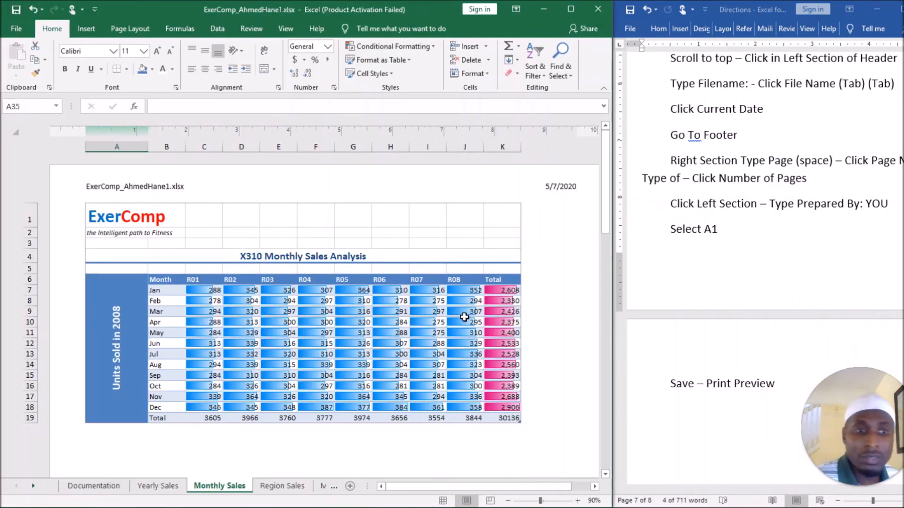
Check the Word directions for anything after the Save – Print Preview line, and switch the Excel sheet to Normal view.
triple_click(729, 386)
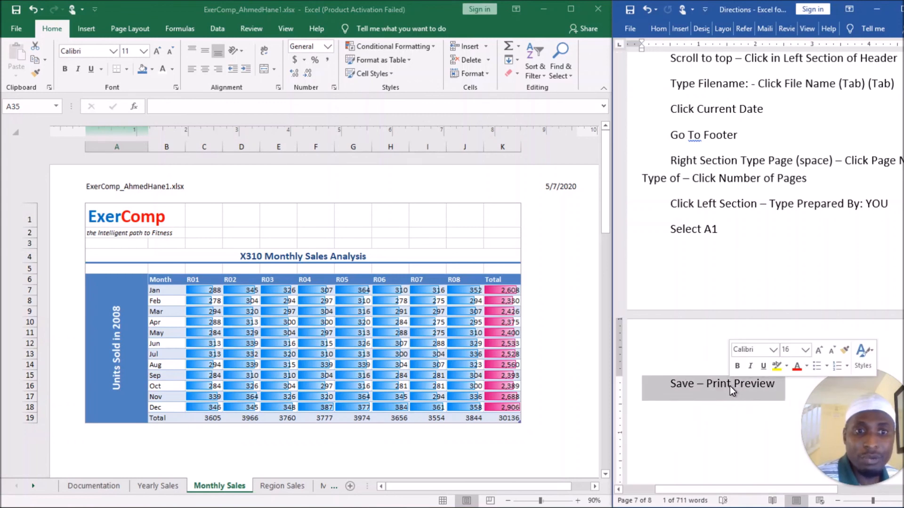
scroll(730, 385, down, 1)
scroll(731, 386, down, 4)
scroll(731, 386, up, 3)
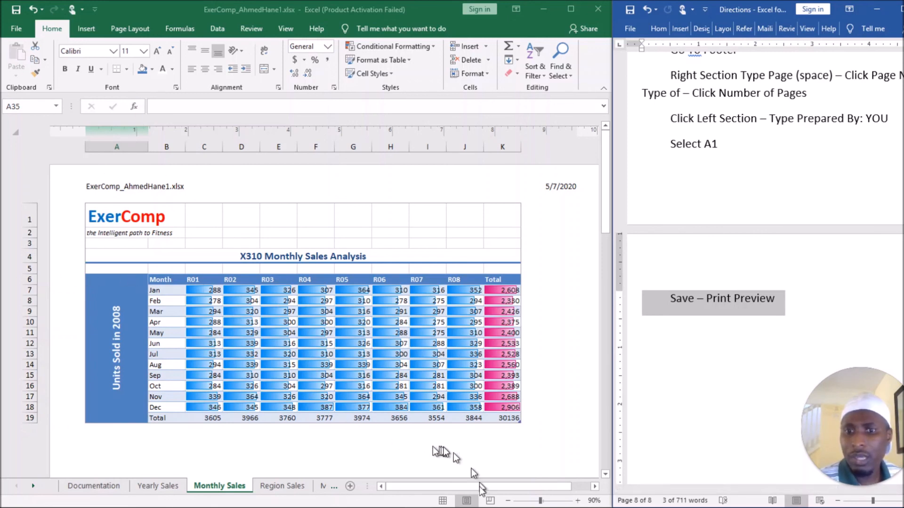
click(446, 503)
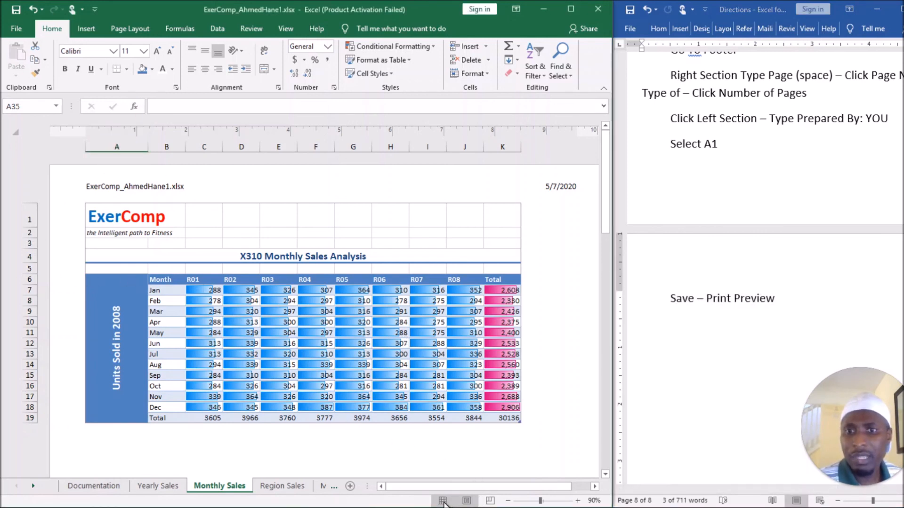